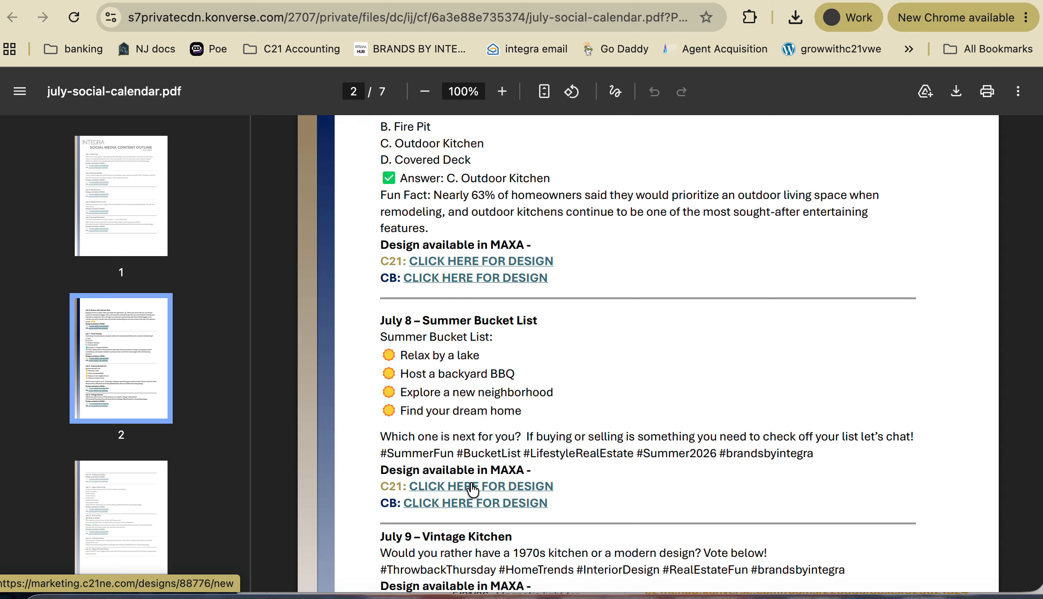
- Open the July 8 Summer Bucket List C21 design link from the PDF in a new tab and view it
{"action": "right_click", "coordinate": [486, 485]}
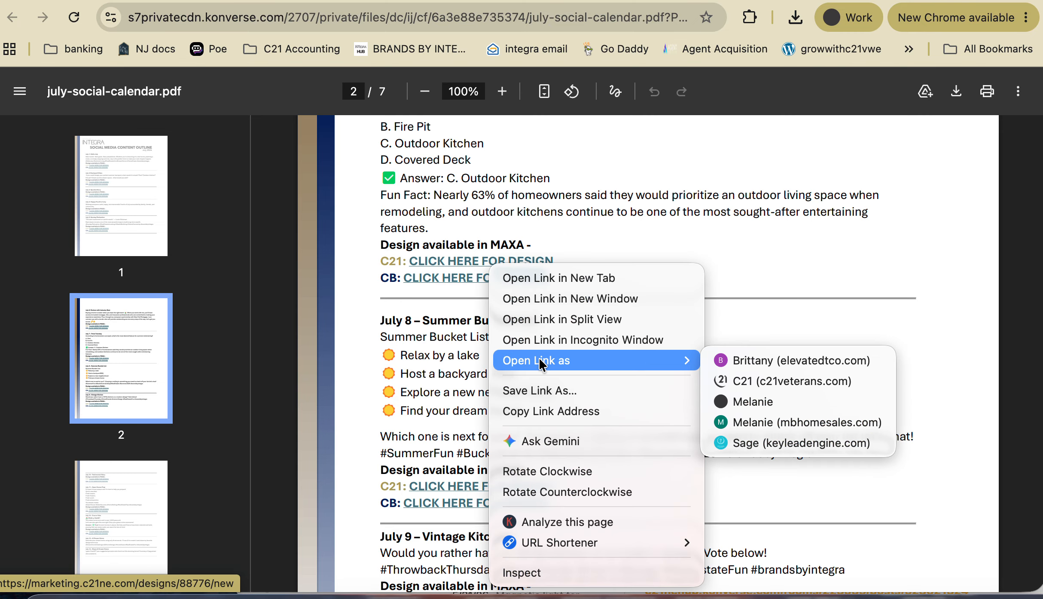
{"action": "left_click", "coordinate": [544, 280]}
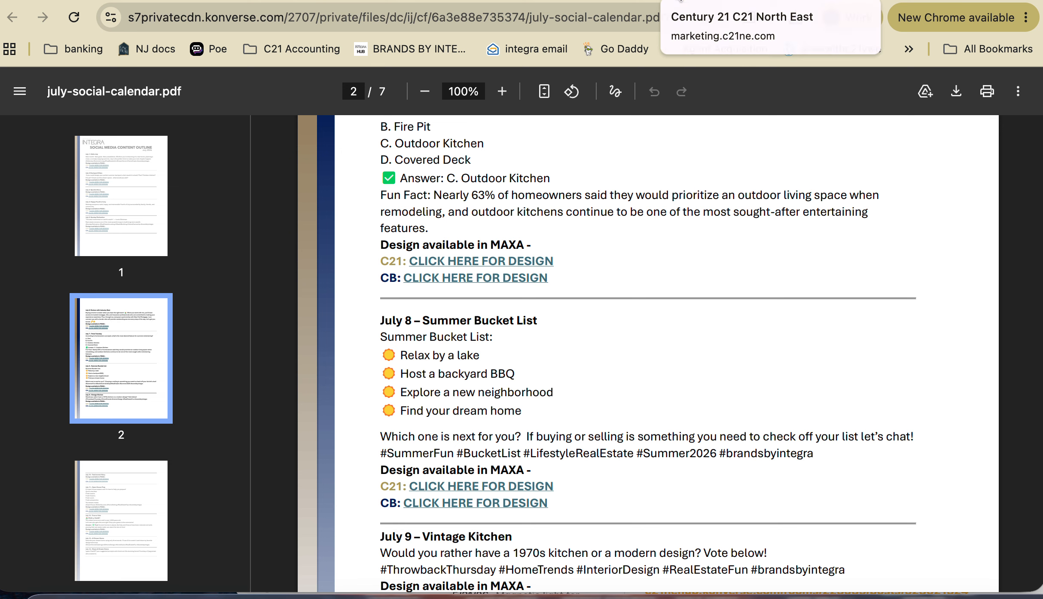
{"action": "left_click", "coordinate": [665, 7]}
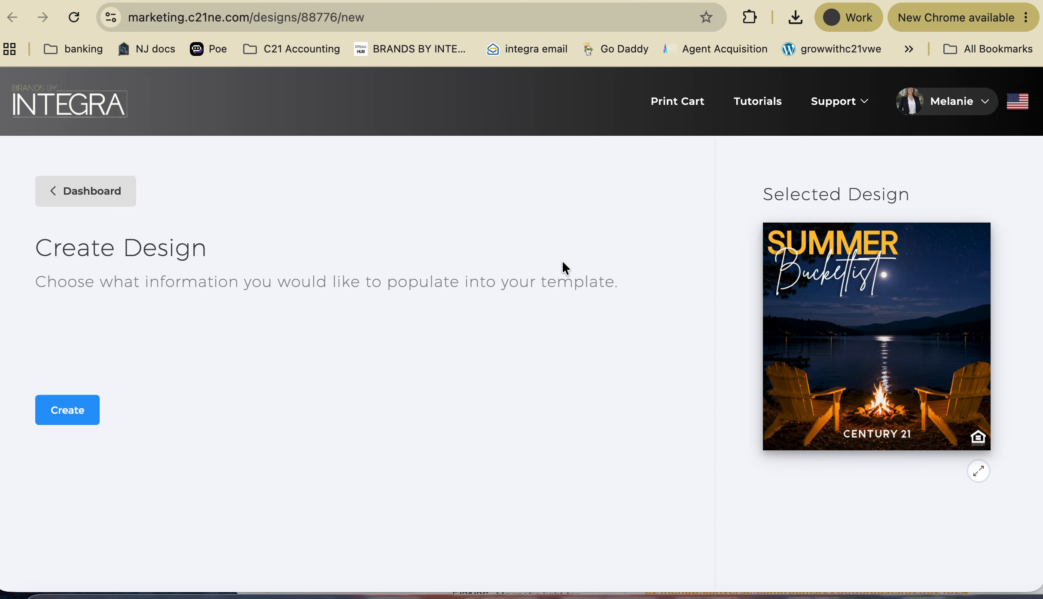
- Create the Summer Bucketlist 2 design from the template and delete the small INTEGRA logo
{"action": "left_click", "coordinate": [78, 411]}
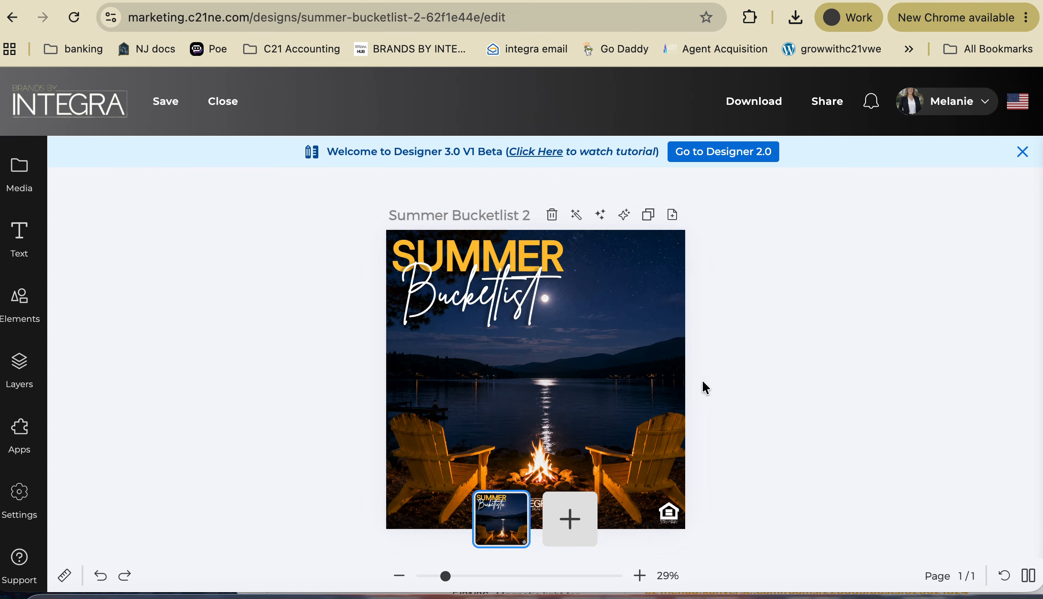
{"action": "scroll", "coordinate": [664, 384], "scroll_direction": "down", "scroll_amount": 2}
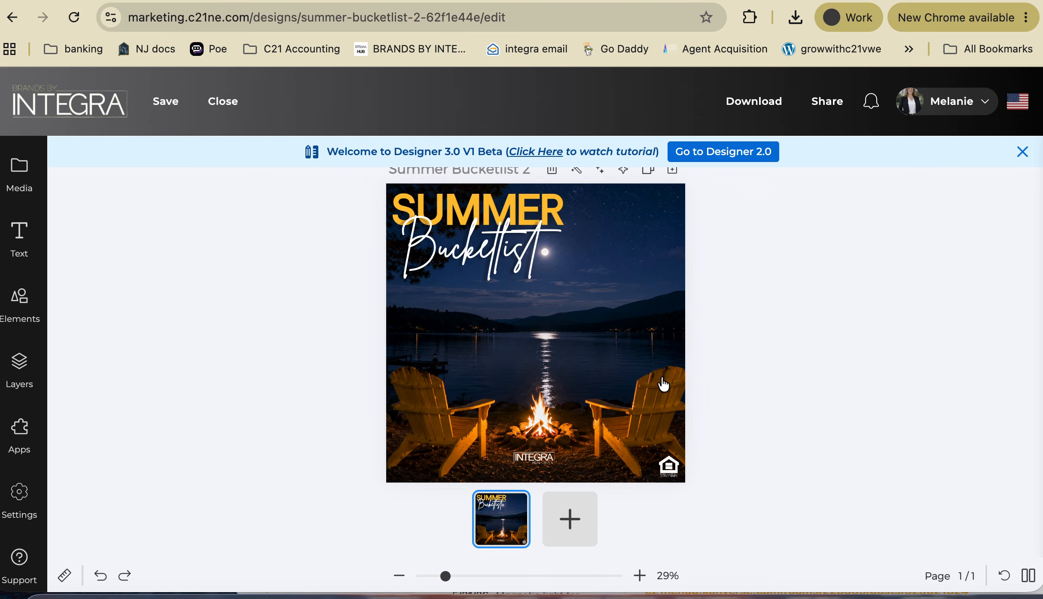
{"action": "left_click", "coordinate": [535, 461]}
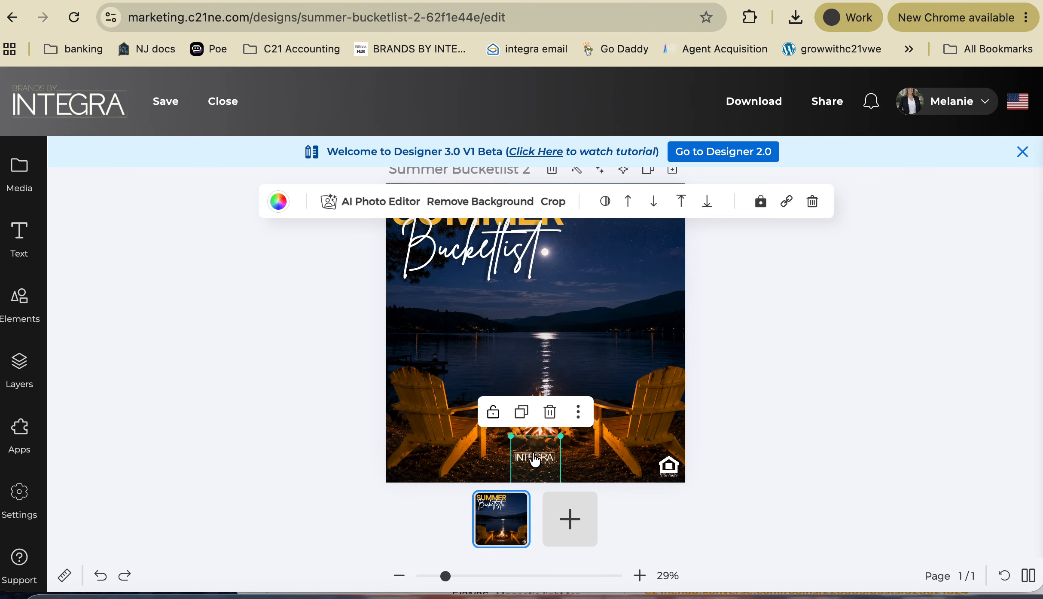
{"action": "key", "text": "Delete"}
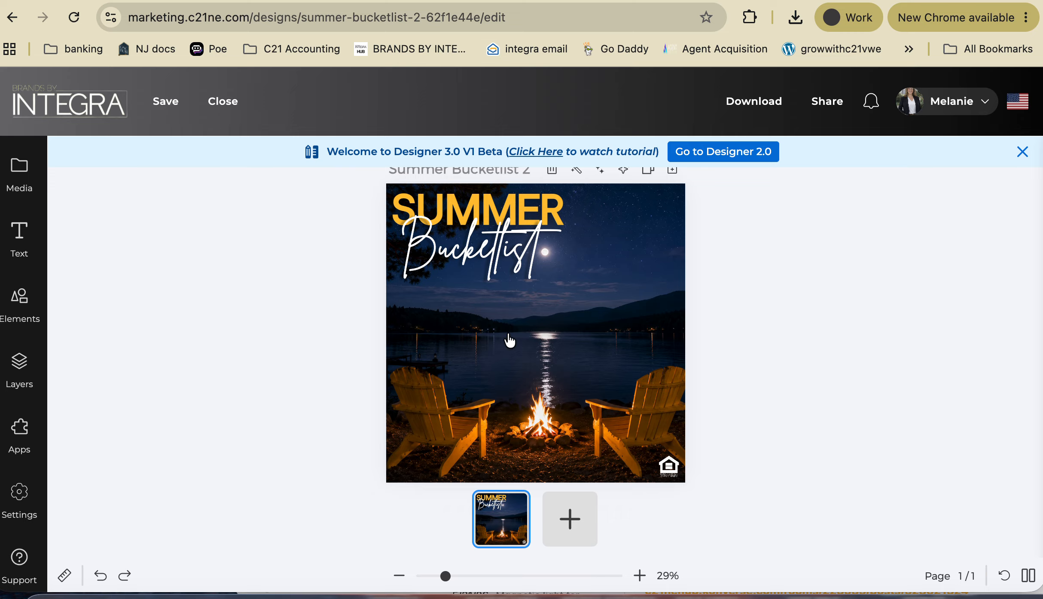
- Add the white Century 21 Integra logo from C21 Integra Logos and shrink it near the bottom
{"action": "left_click", "coordinate": [18, 170]}
{"action": "scroll", "coordinate": [189, 471], "scroll_direction": "down", "scroll_amount": 2}
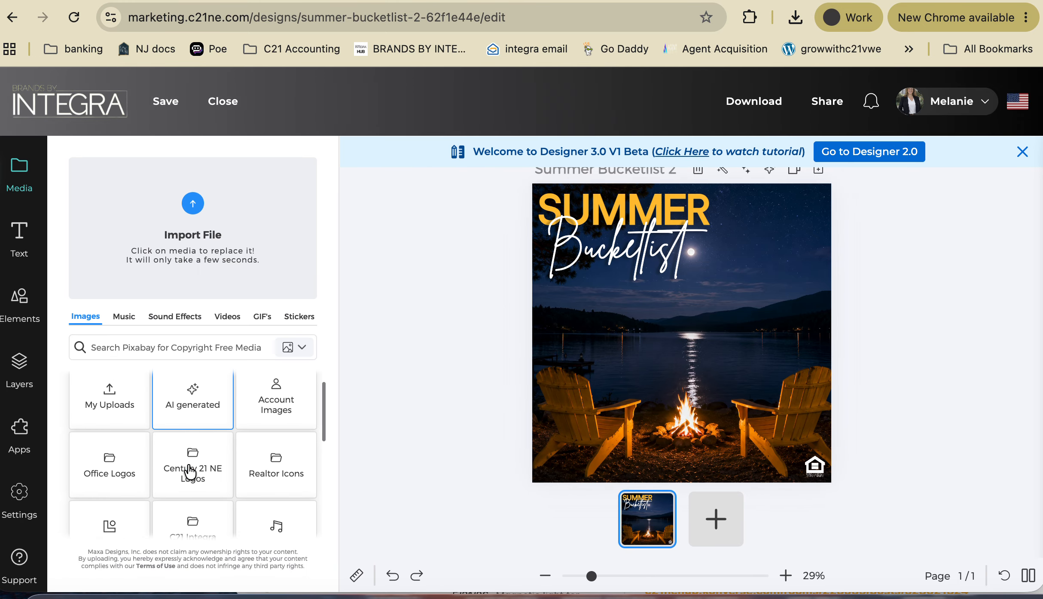
{"action": "scroll", "coordinate": [204, 511], "scroll_direction": "down", "scroll_amount": 1}
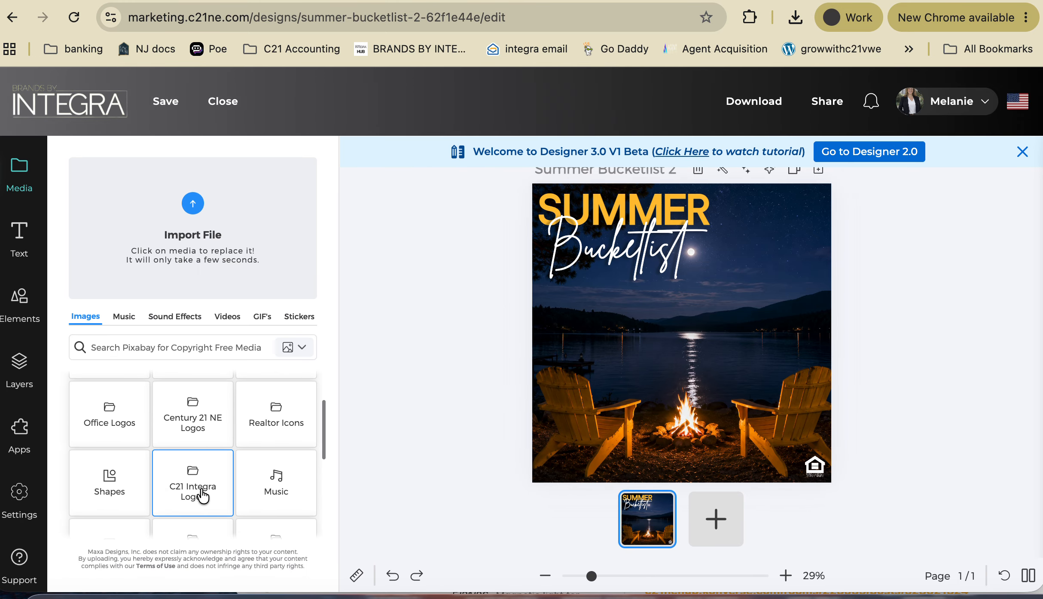
{"action": "left_click", "coordinate": [202, 498]}
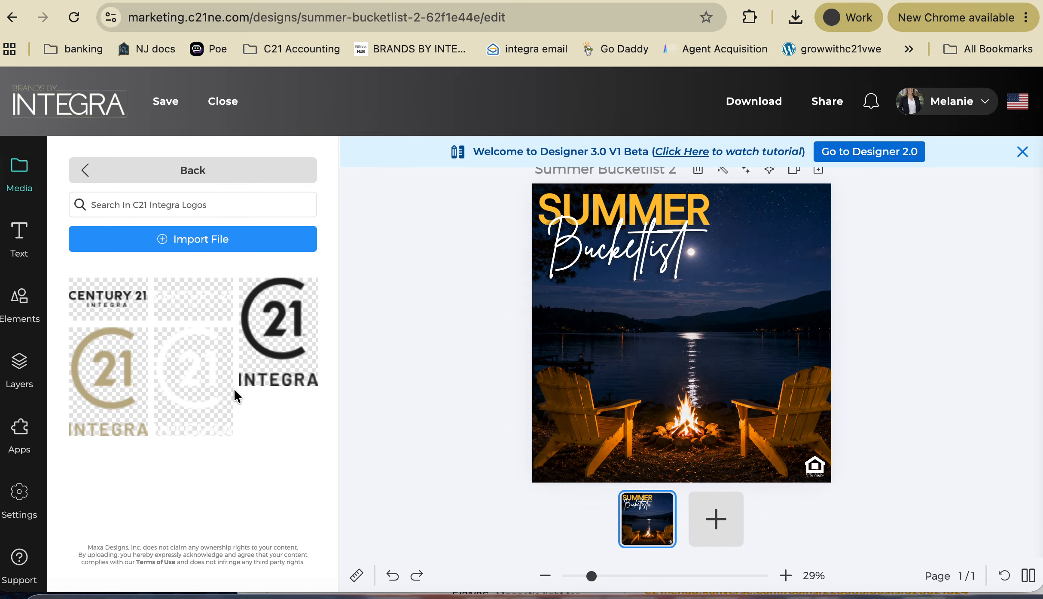
{"action": "left_click", "coordinate": [202, 302]}
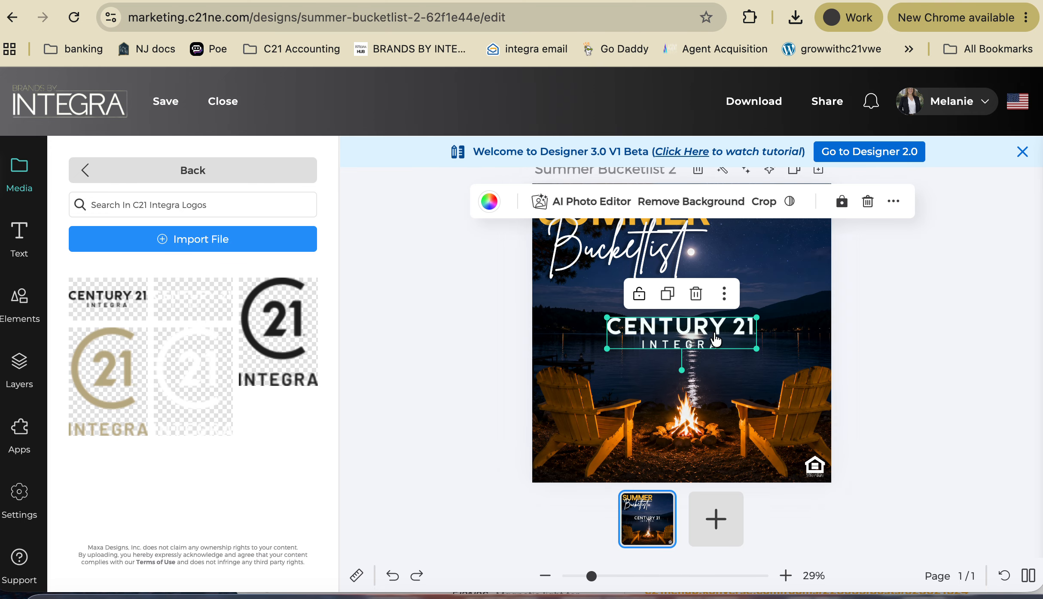
{"action": "left_click_drag", "start_coordinate": [757, 350], "coordinate": [687, 463]}
- Delete the lakeside campfire background photo from the canvas
{"action": "scroll", "coordinate": [776, 293], "scroll_direction": "down", "scroll_amount": 1}
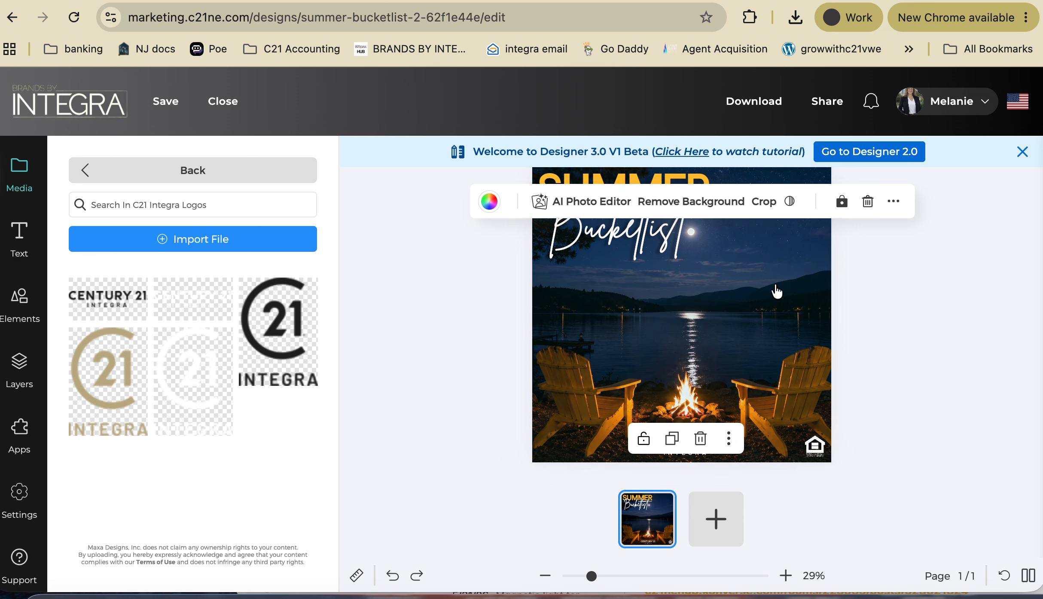
{"action": "scroll", "coordinate": [776, 292], "scroll_direction": "up", "scroll_amount": 1}
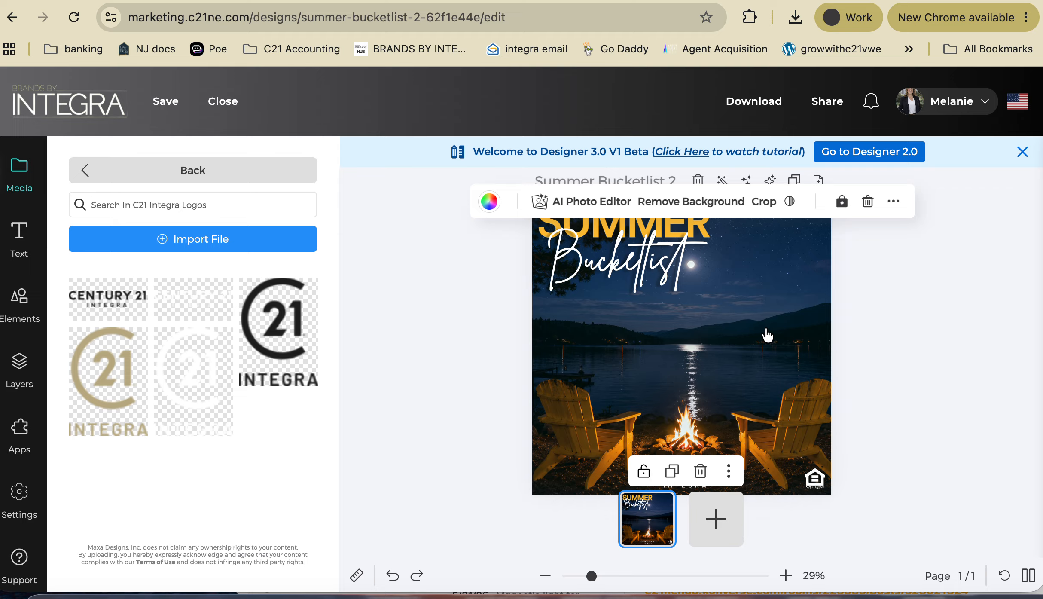
{"action": "key", "text": "Delete"}
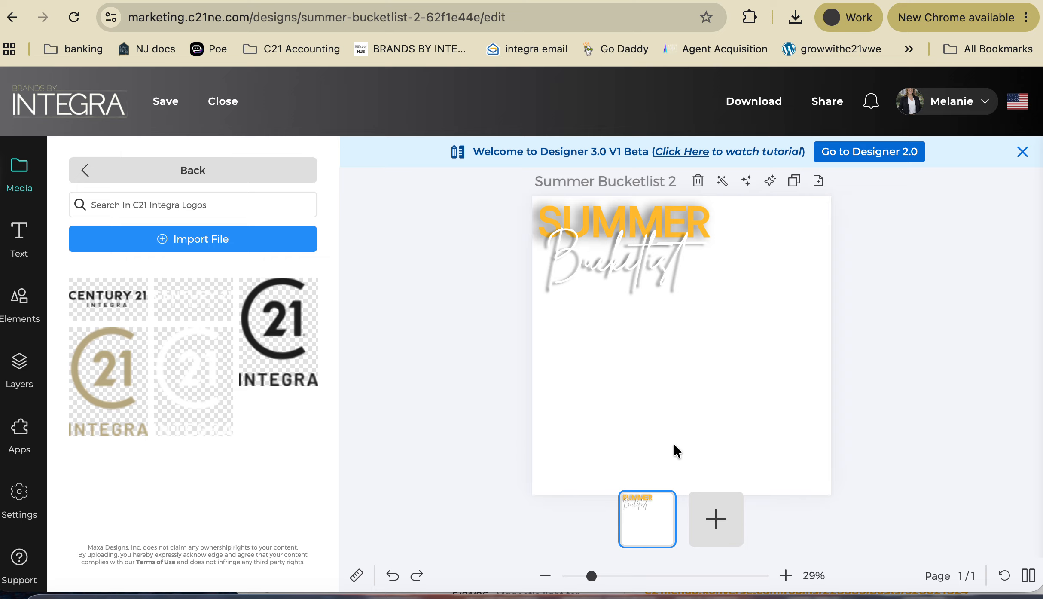
- Search the free stock photos for 'beach picnic' and browse the results
{"action": "left_click", "coordinate": [89, 171]}
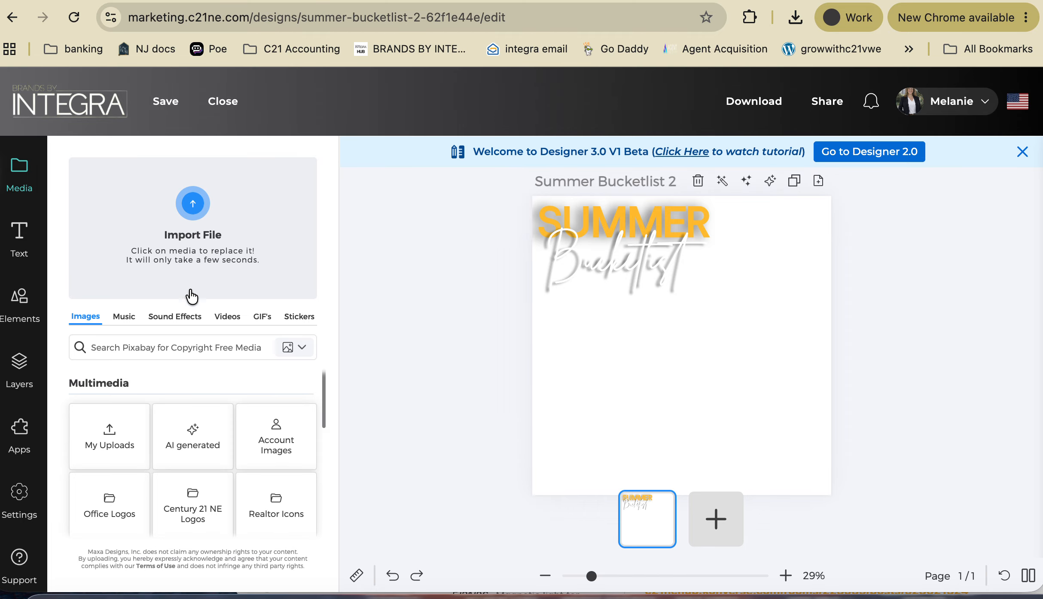
{"action": "left_click", "coordinate": [97, 349]}
{"action": "type", "text": "beach"}
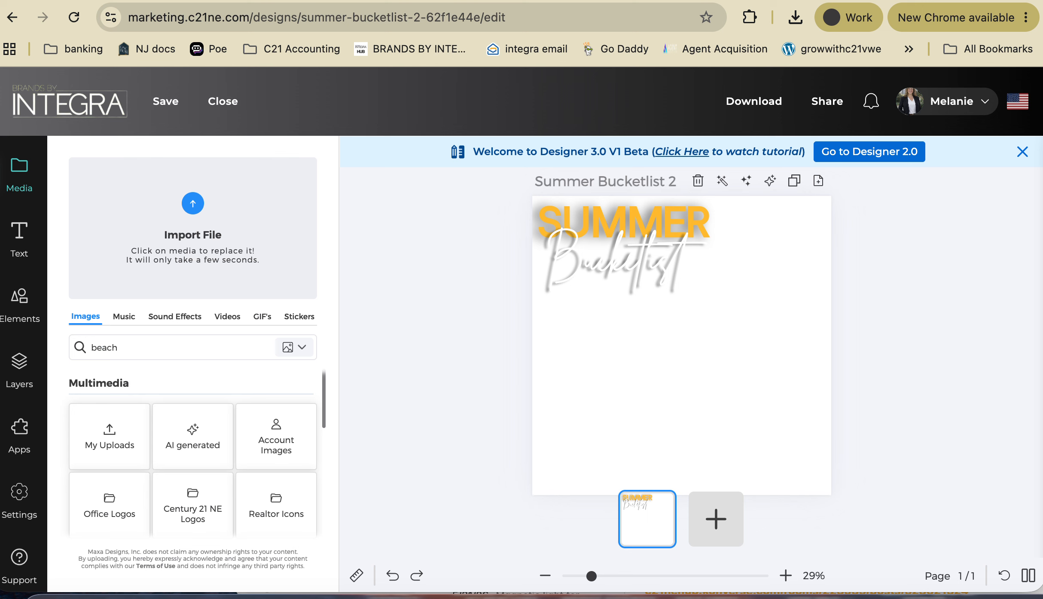
{"action": "key", "text": "Return"}
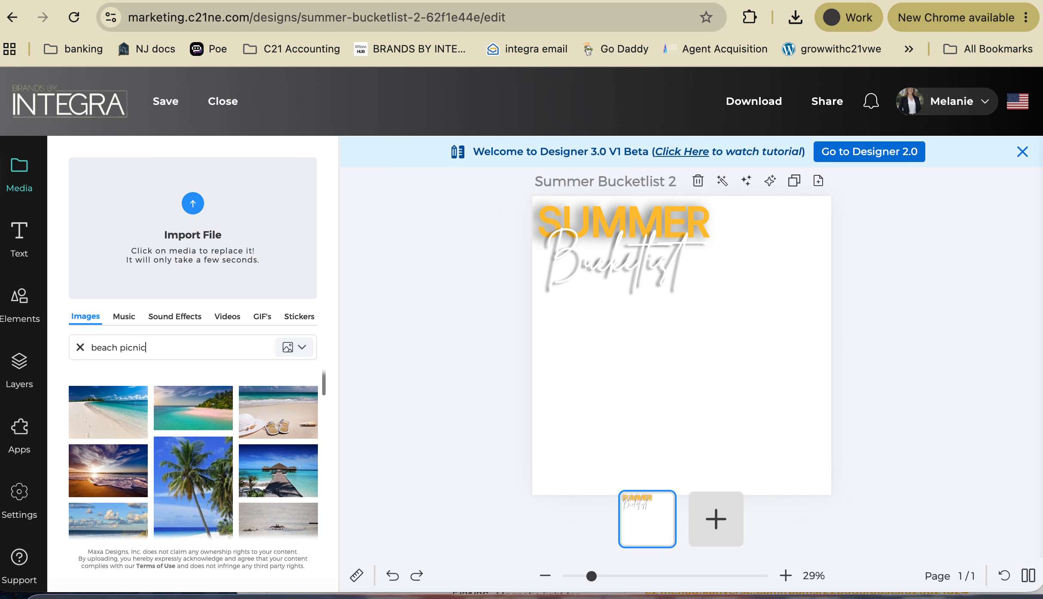
{"action": "key", "text": "Return"}
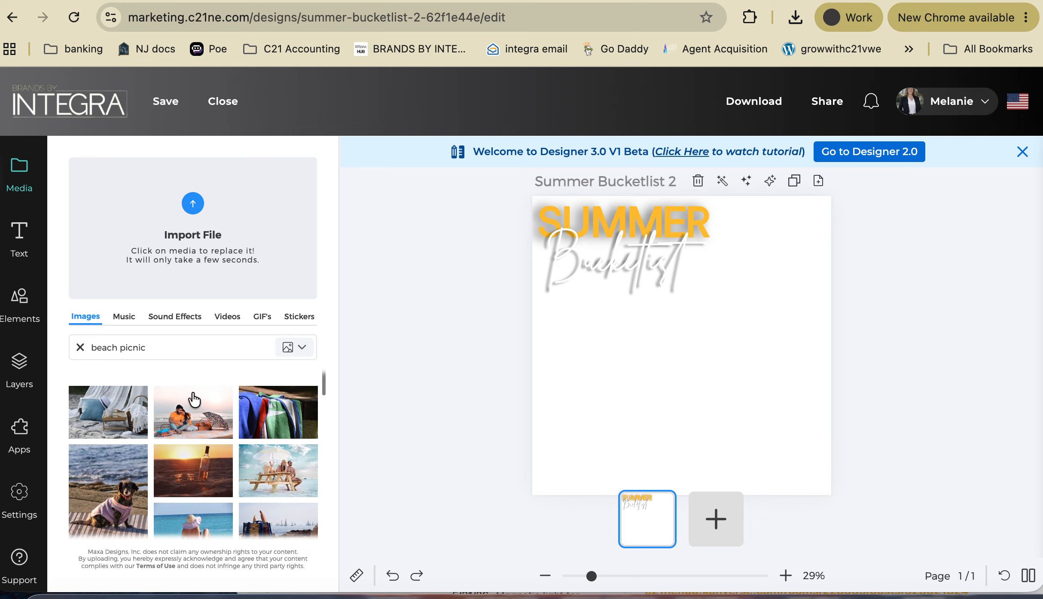
{"action": "scroll", "coordinate": [109, 463], "scroll_direction": "down", "scroll_amount": 1}
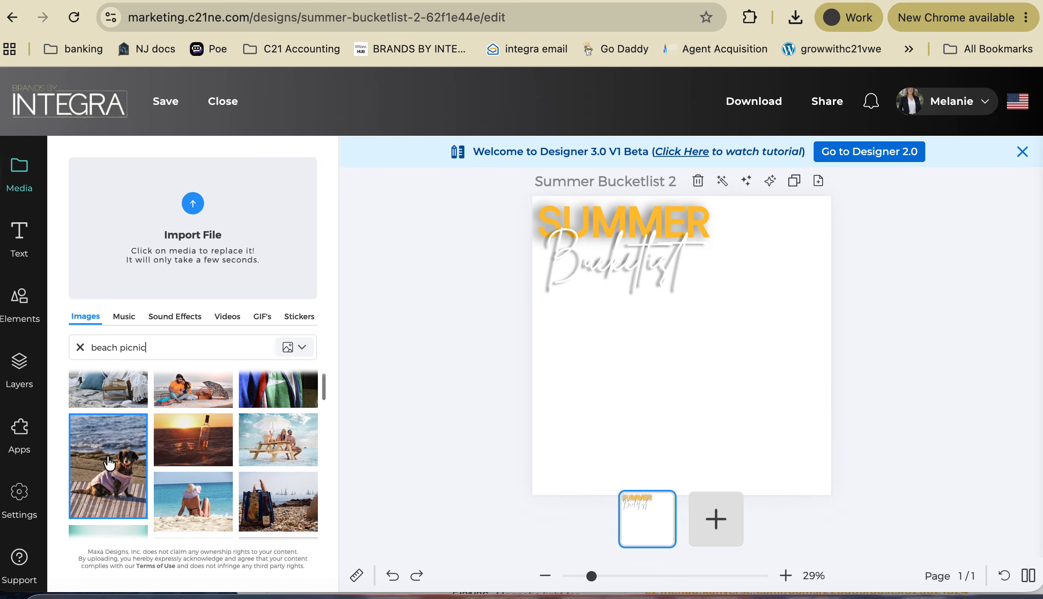
{"action": "scroll", "coordinate": [108, 462], "scroll_direction": "down", "scroll_amount": 3}
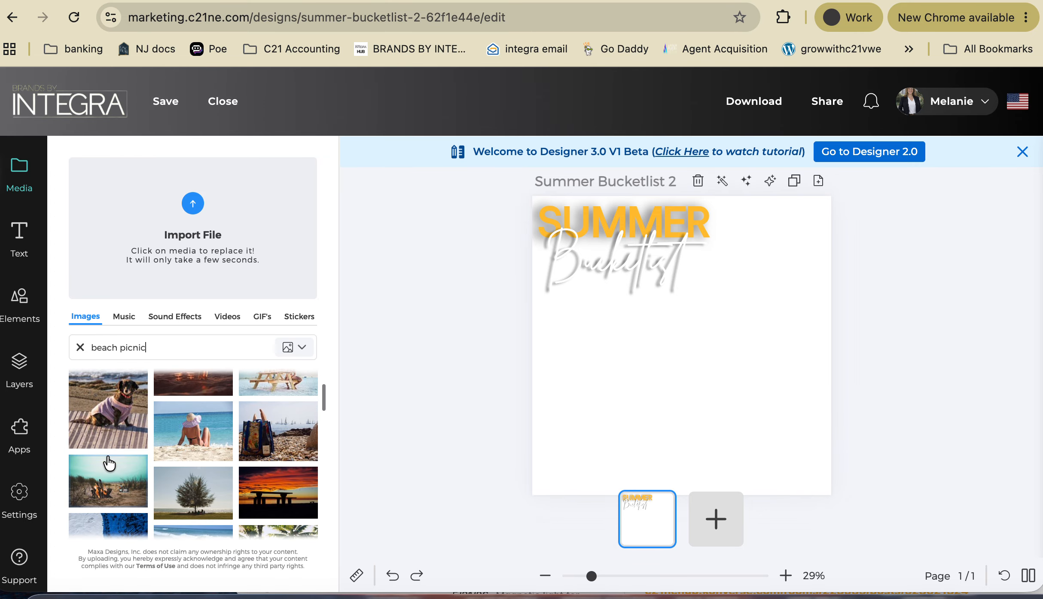
{"action": "scroll", "coordinate": [109, 462], "scroll_direction": "down", "scroll_amount": 2}
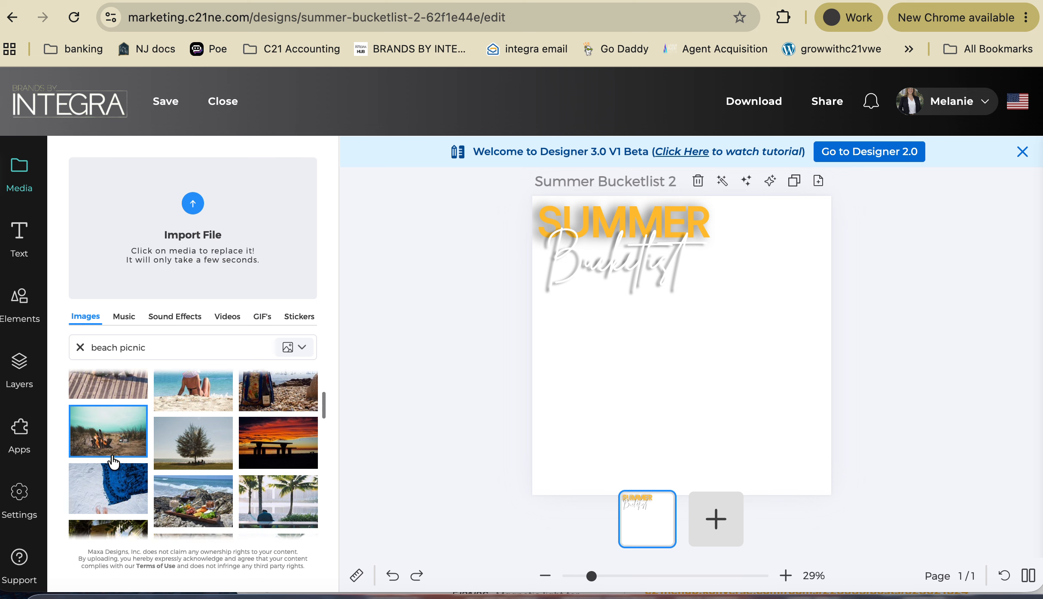
{"action": "scroll", "coordinate": [113, 462], "scroll_direction": "down", "scroll_amount": 4}
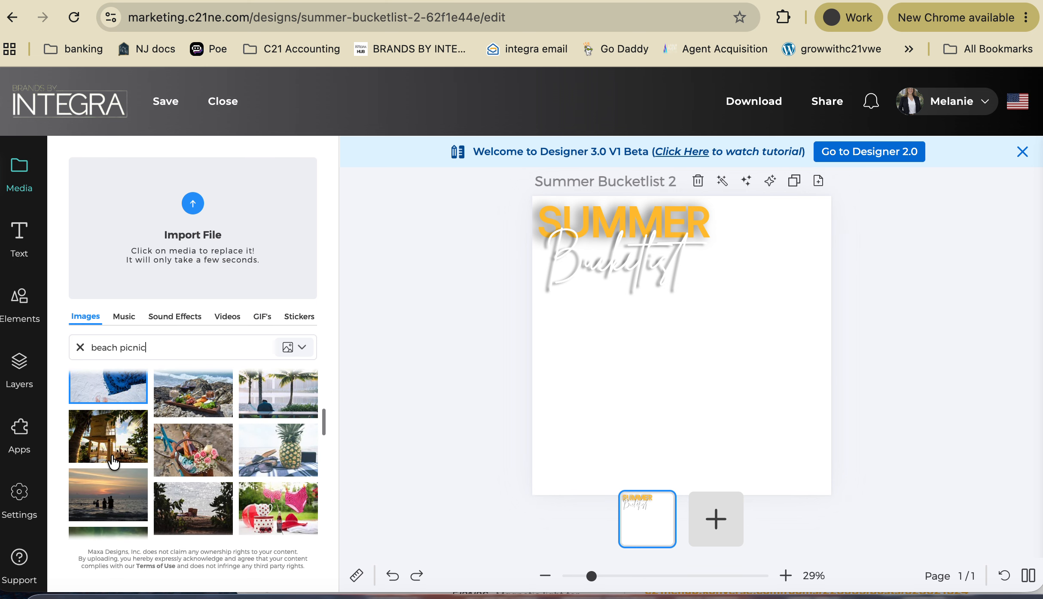
{"action": "scroll", "coordinate": [113, 462], "scroll_direction": "down", "scroll_amount": 3}
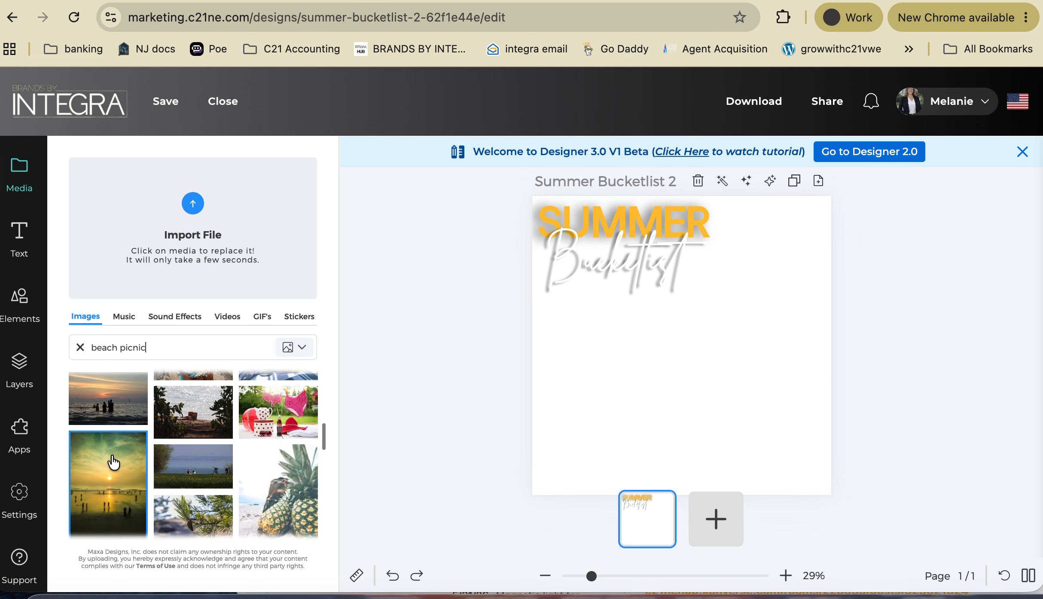
{"action": "scroll", "coordinate": [113, 463], "scroll_direction": "up", "scroll_amount": 5}
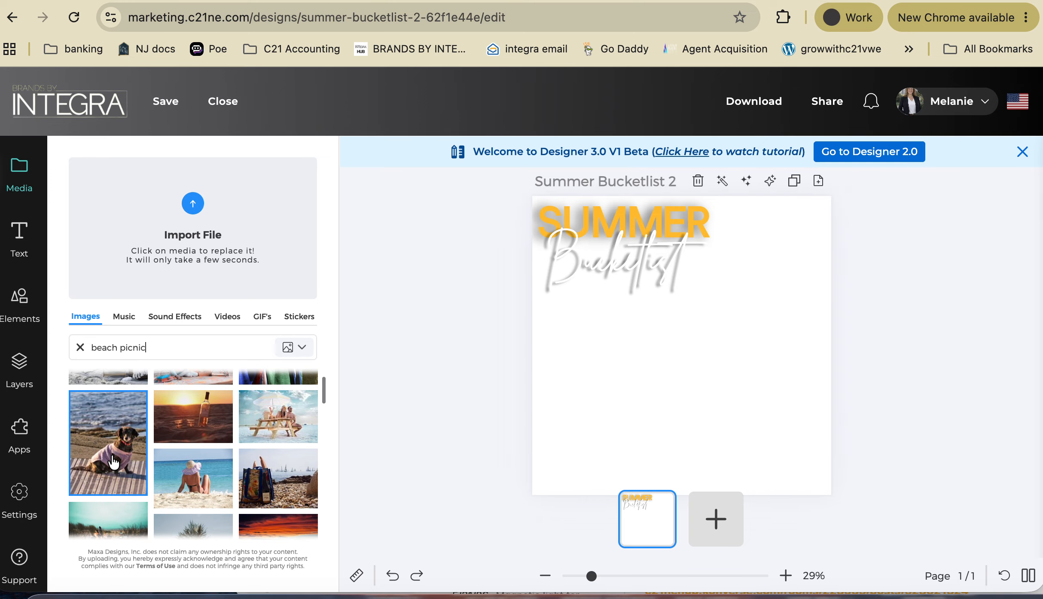
{"action": "scroll", "coordinate": [281, 445], "scroll_direction": "up", "scroll_amount": 2}
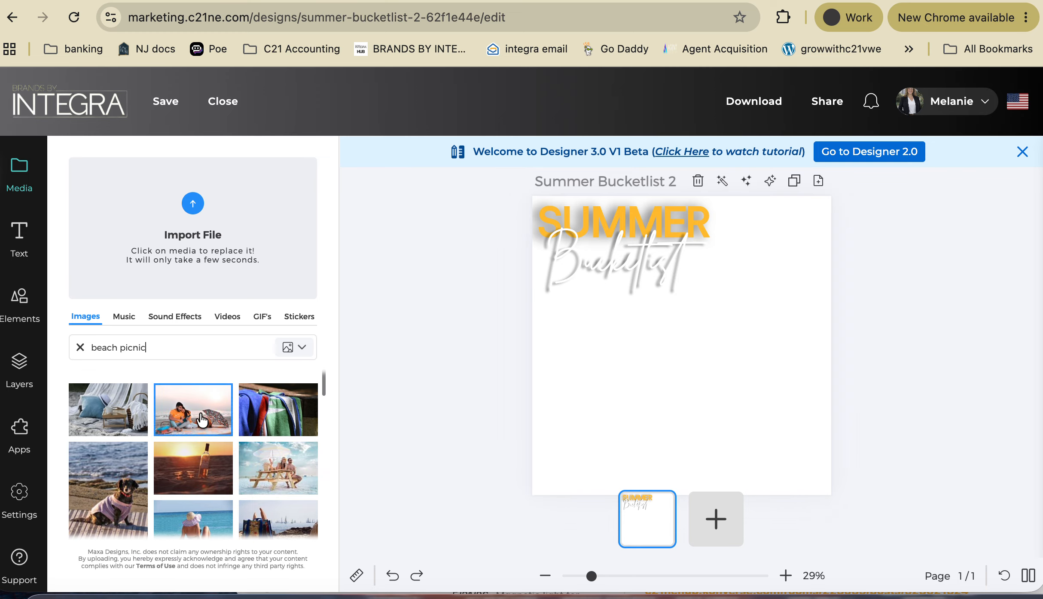
- Add the couple-at-picnic-table beach photo and resize it to fill the page from the top-left
{"action": "left_click", "coordinate": [278, 468]}
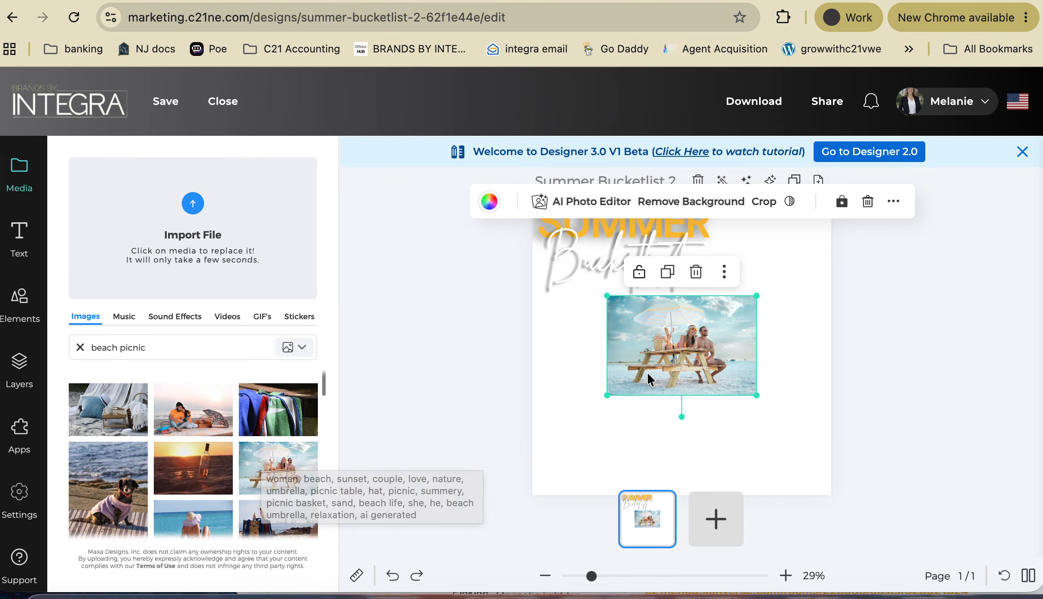
{"action": "left_click_drag", "start_coordinate": [684, 364], "coordinate": [608, 463]}
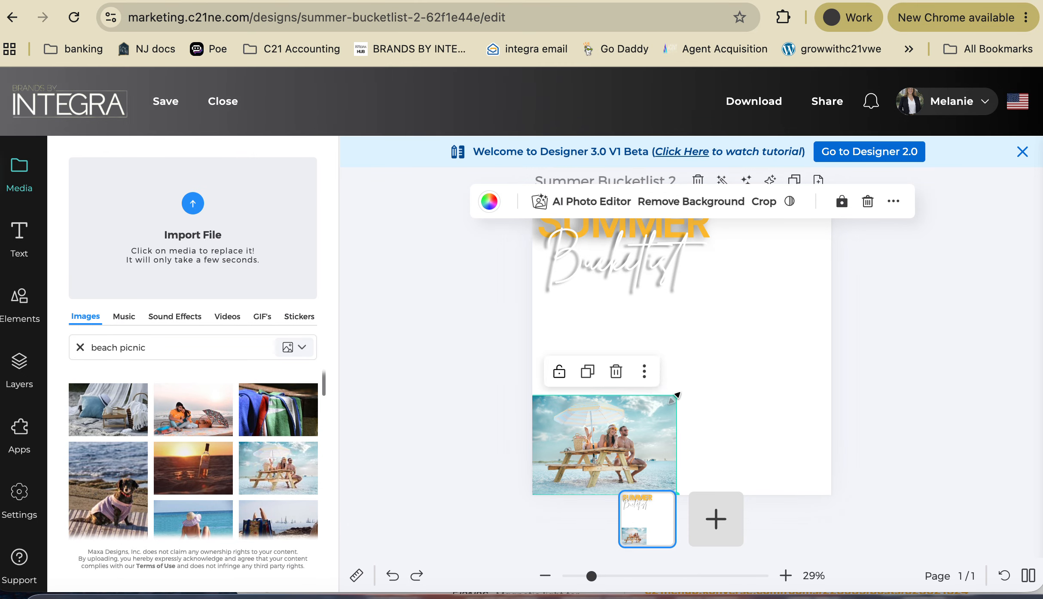
{"action": "left_click_drag", "start_coordinate": [677, 394], "coordinate": [932, 193]}
{"action": "scroll", "coordinate": [788, 294], "scroll_direction": "up", "scroll_amount": 2}
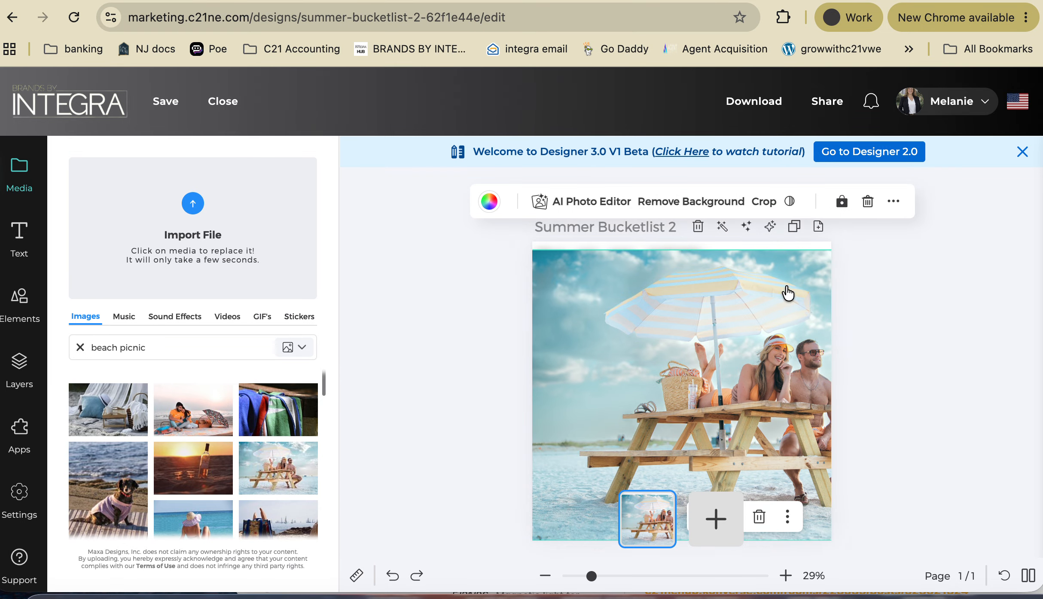
{"action": "left_click_drag", "start_coordinate": [793, 287], "coordinate": [820, 281]}
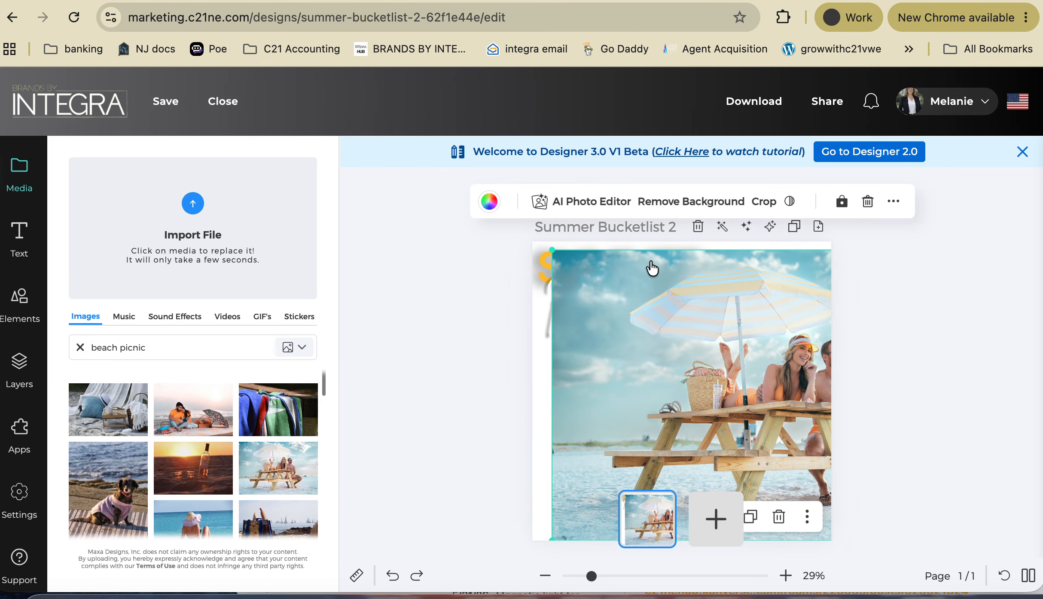
{"action": "left_click_drag", "start_coordinate": [549, 247], "coordinate": [532, 239]}
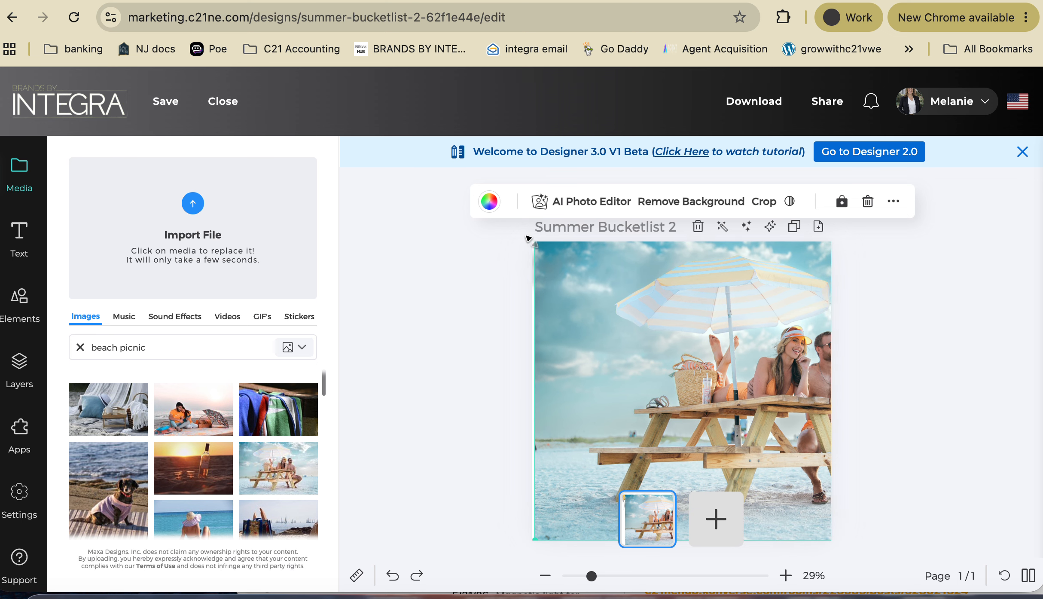
{"action": "left_click_drag", "start_coordinate": [699, 321], "coordinate": [617, 312]}
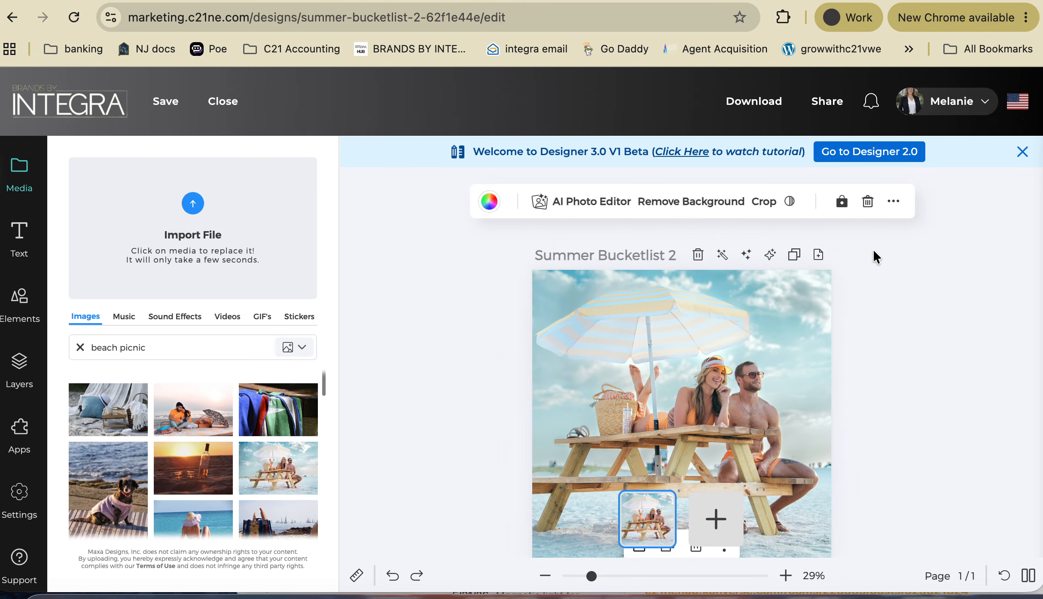
- Send the picnic photo to the back, behind the title and logos
{"action": "left_click", "coordinate": [899, 339]}
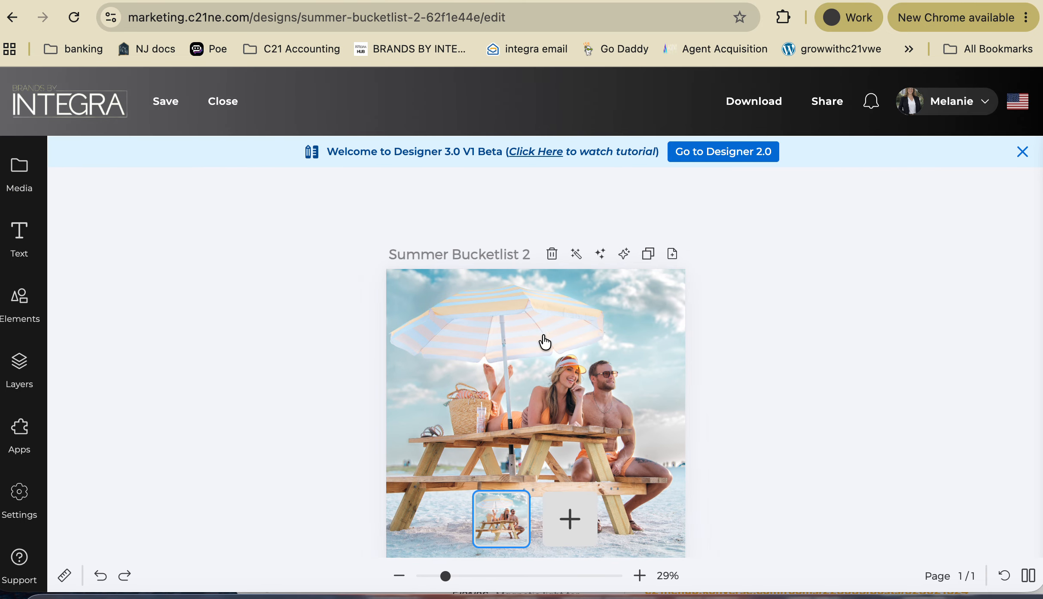
{"action": "left_click", "coordinate": [527, 357]}
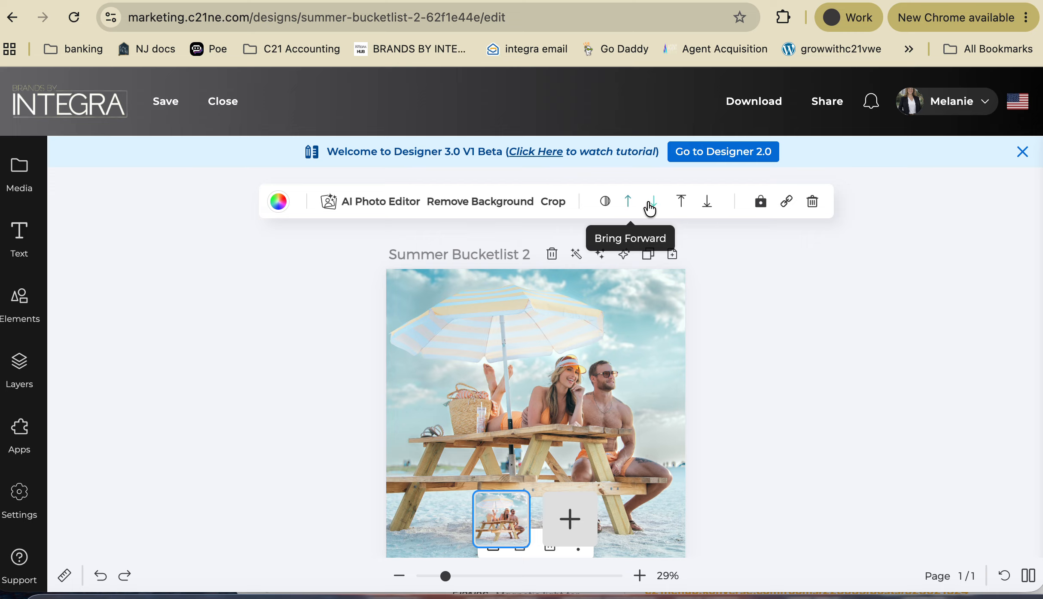
{"action": "left_click", "coordinate": [707, 201]}
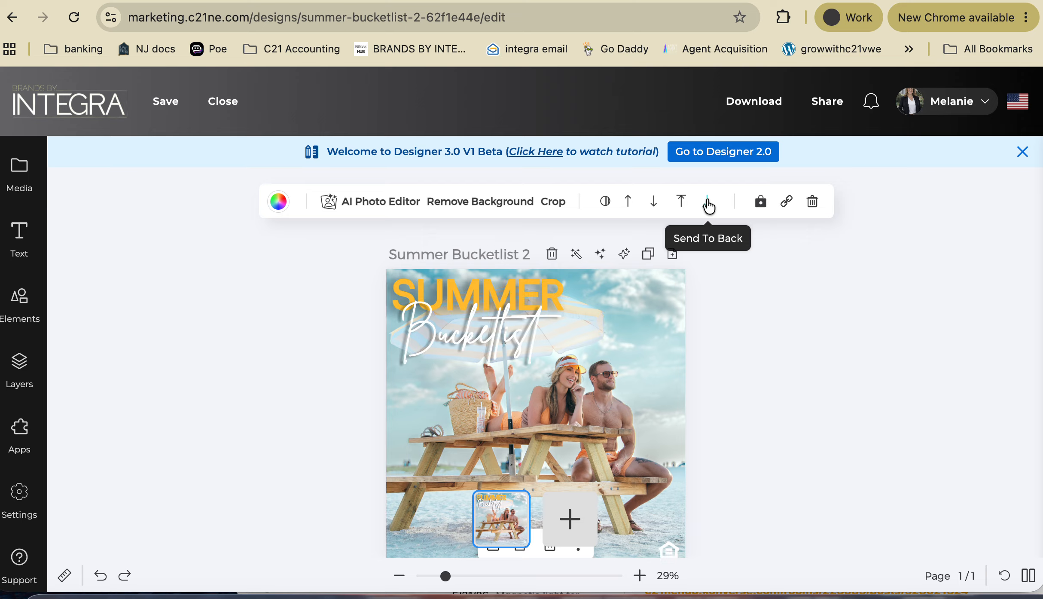
- Nudge the CENTURY 21 logo left, the Bucketlist title right, and the equal housing logo into place
{"action": "scroll", "coordinate": [609, 383], "scroll_direction": "down", "scroll_amount": 2}
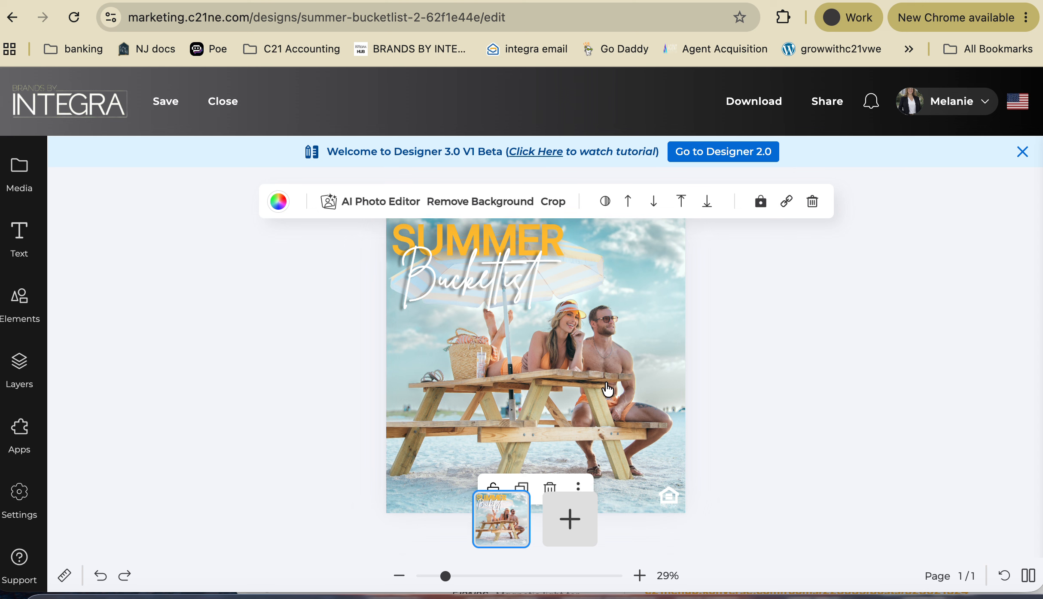
{"action": "scroll", "coordinate": [549, 410], "scroll_direction": "down", "scroll_amount": 2}
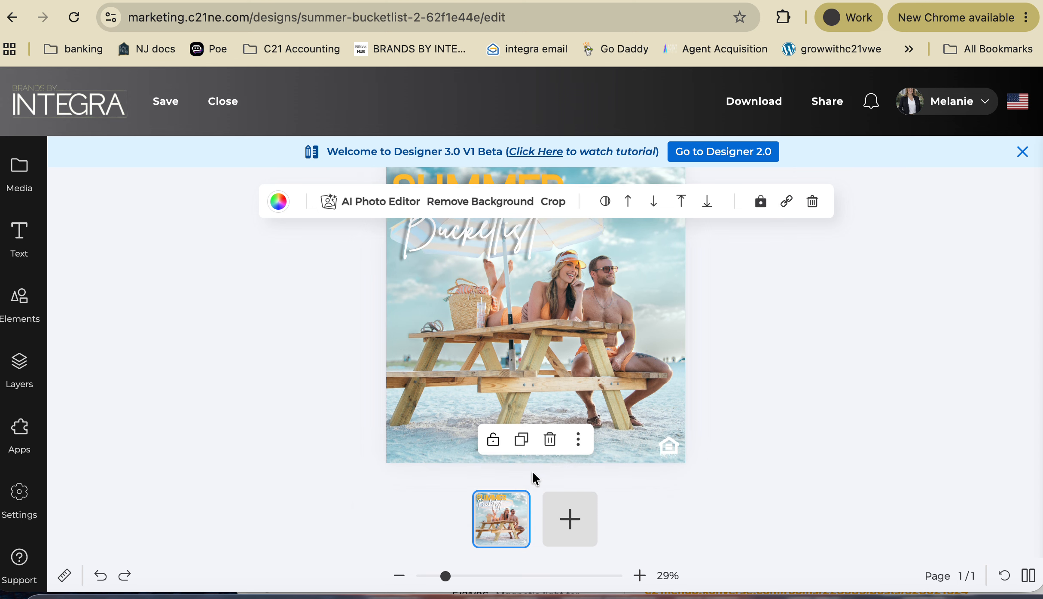
{"action": "left_click_drag", "start_coordinate": [541, 463], "coordinate": [454, 459]}
{"action": "scroll", "coordinate": [633, 349], "scroll_direction": "up", "scroll_amount": 2}
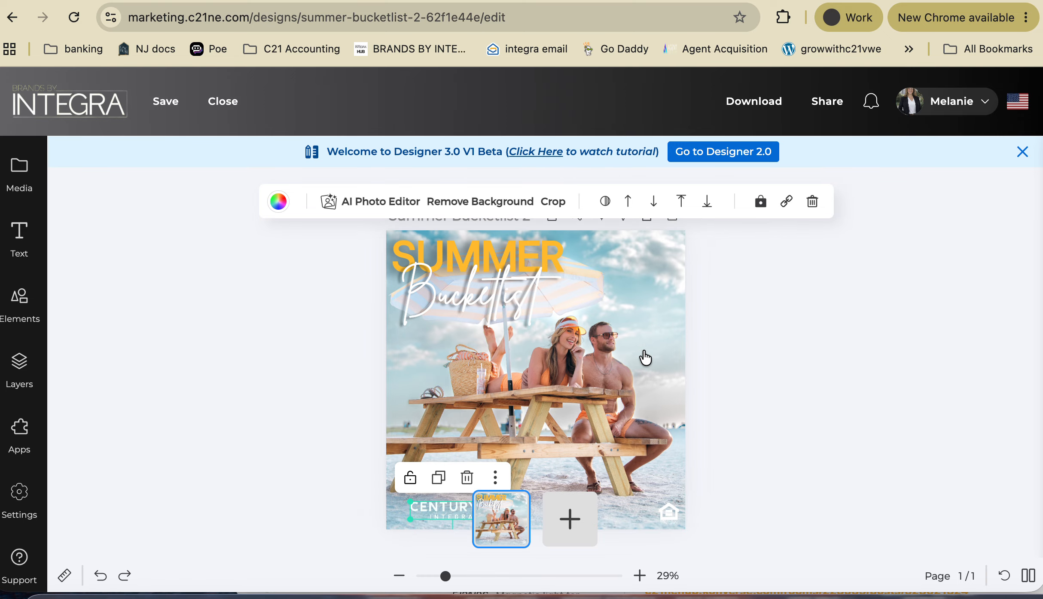
{"action": "scroll", "coordinate": [645, 357], "scroll_direction": "down", "scroll_amount": 2}
{"action": "scroll", "coordinate": [644, 357], "scroll_direction": "up", "scroll_amount": 1}
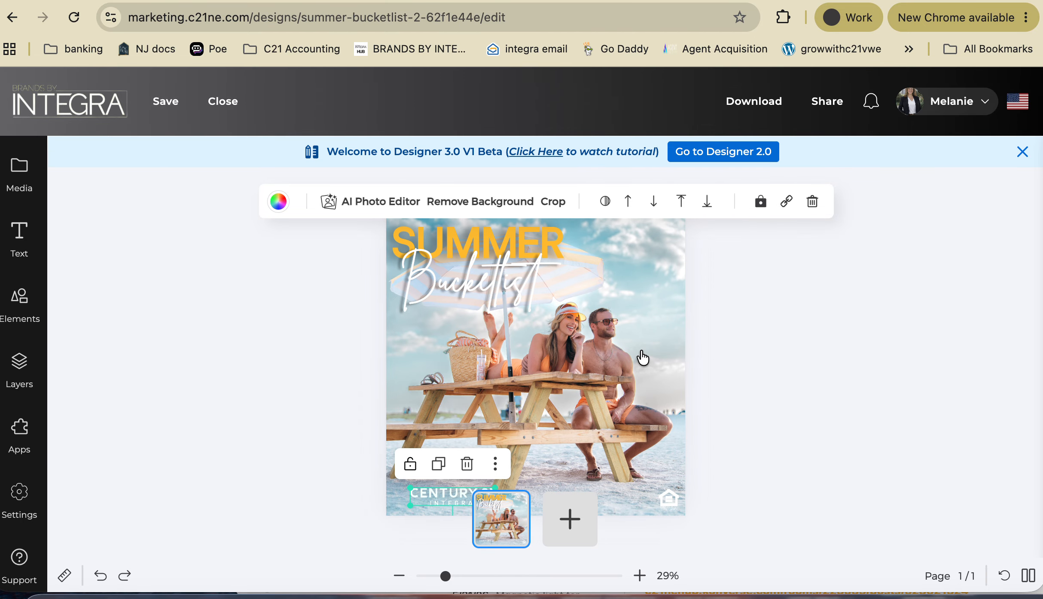
{"action": "left_click", "coordinate": [503, 293]}
{"action": "mouse_move", "coordinate": [503, 294]}
{"action": "left_mouse_down"}
{"action": "mouse_move", "coordinate": [517, 284]}
{"action": "mouse_move", "coordinate": [565, 296]}
{"action": "mouse_move", "coordinate": [513, 284]}
{"action": "left_mouse_up"}
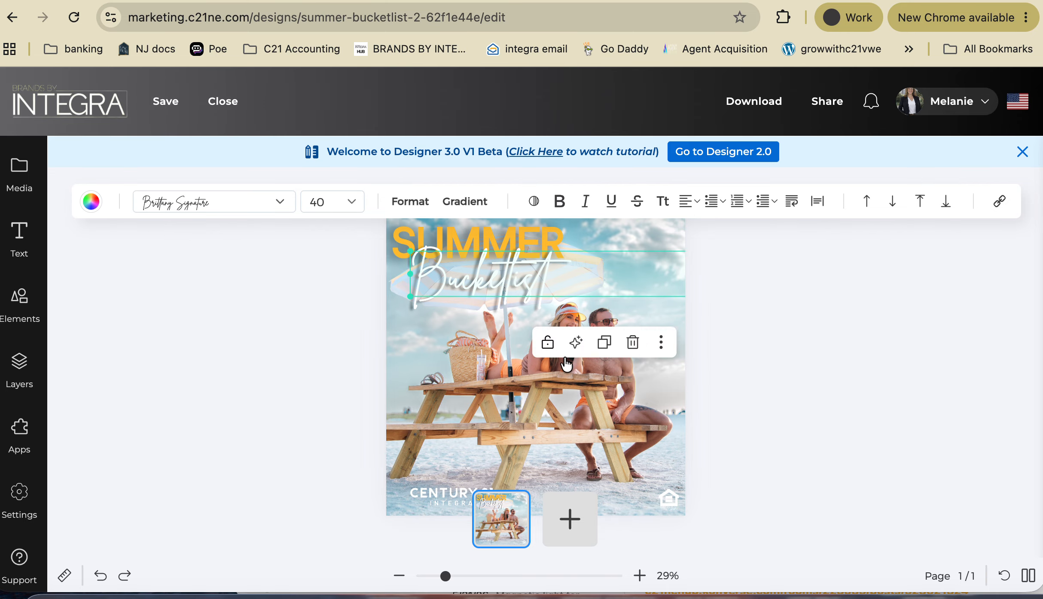
{"action": "left_click", "coordinate": [667, 499]}
{"action": "mouse_move", "coordinate": [667, 499]}
{"action": "left_mouse_down"}
{"action": "mouse_move", "coordinate": [659, 492]}
{"action": "mouse_move", "coordinate": [664, 502]}
{"action": "left_mouse_up"}
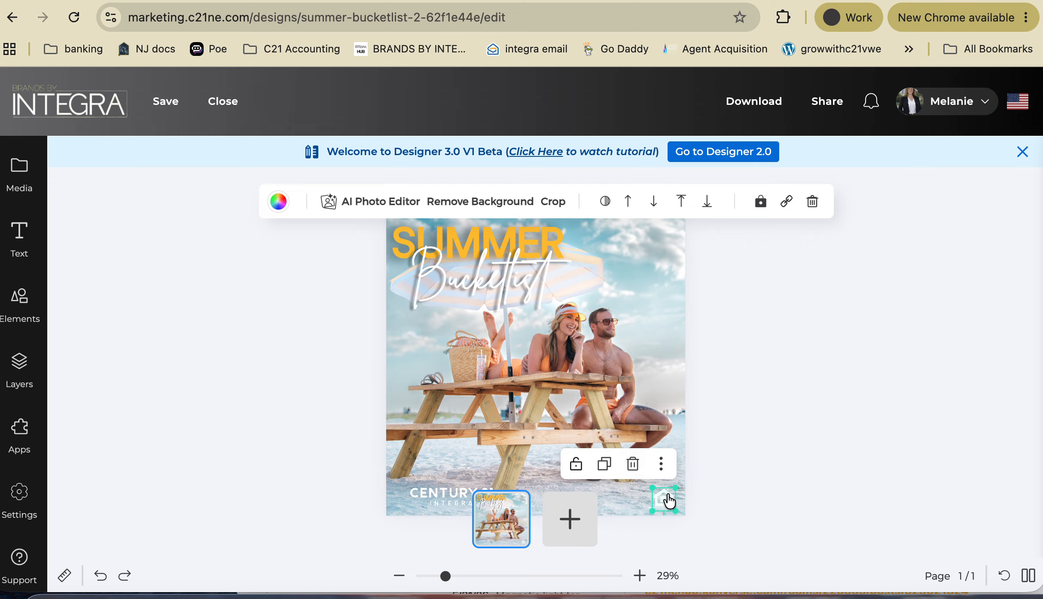
{"action": "mouse_move", "coordinate": [440, 501]}
{"action": "left_mouse_down"}
{"action": "mouse_move", "coordinate": [430, 494]}
{"action": "mouse_move", "coordinate": [628, 263]}
{"action": "mouse_move", "coordinate": [626, 242]}
{"action": "mouse_move", "coordinate": [425, 494]}
{"action": "left_mouse_up"}
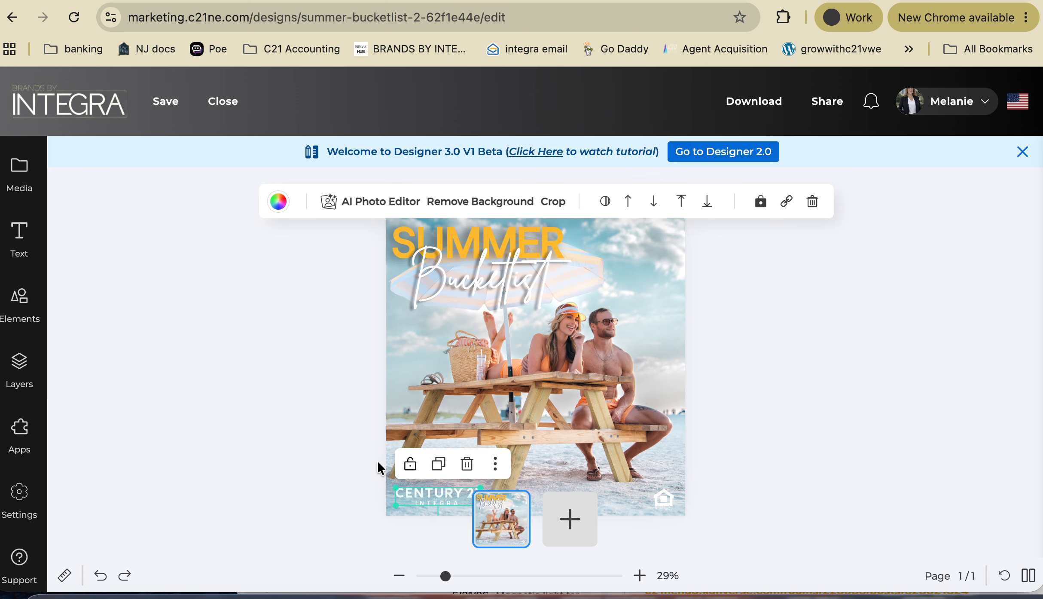
{"action": "left_click", "coordinate": [19, 237]}
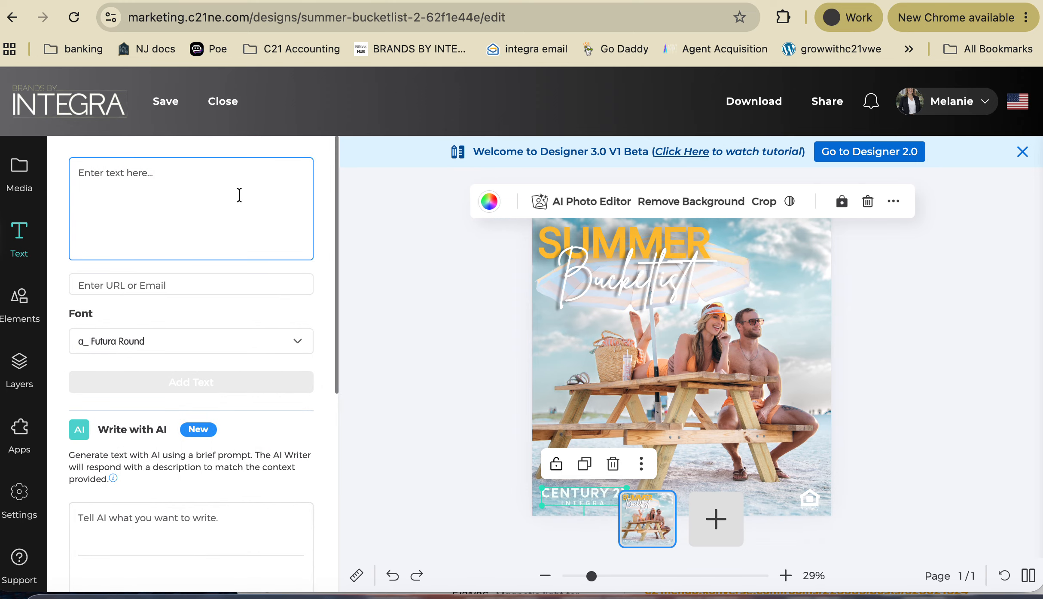
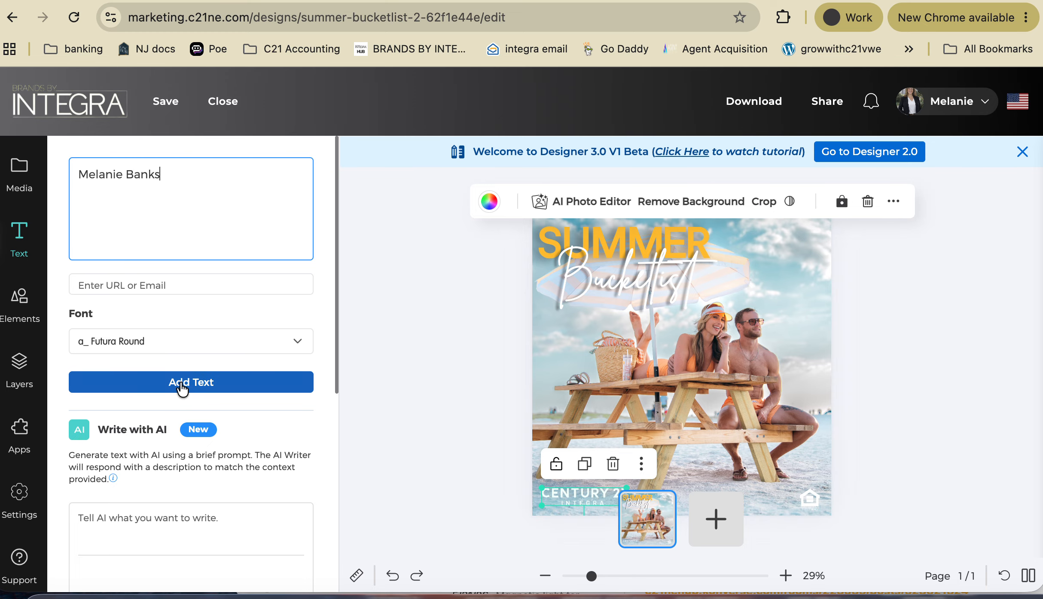
{"action": "left_click", "coordinate": [203, 383]}
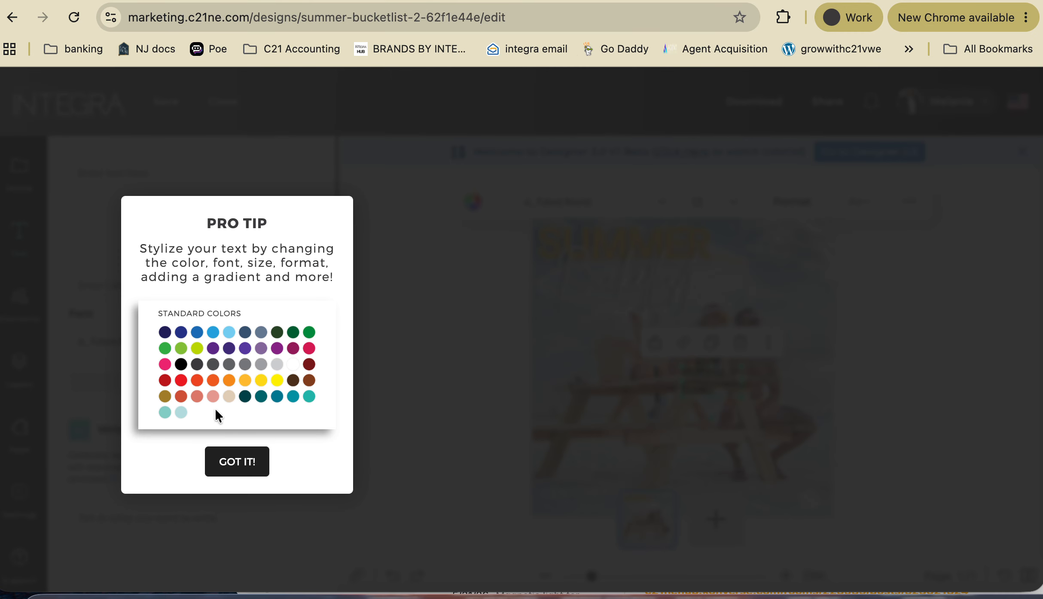
{"action": "left_click", "coordinate": [256, 461]}
{"action": "left_click_drag", "start_coordinate": [702, 378], "coordinate": [787, 300]}
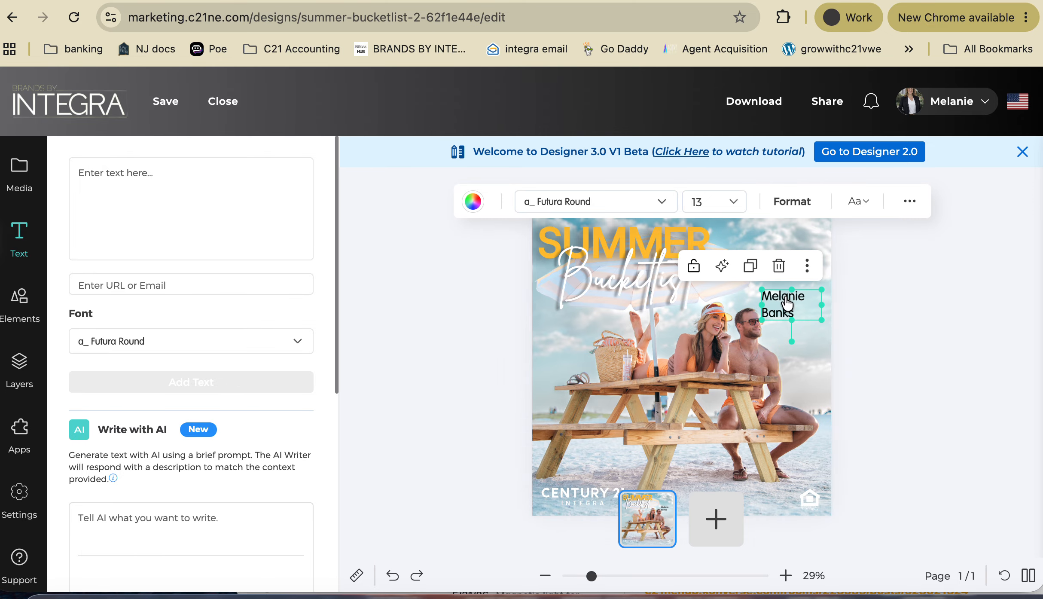
{"action": "left_click", "coordinate": [214, 350]}
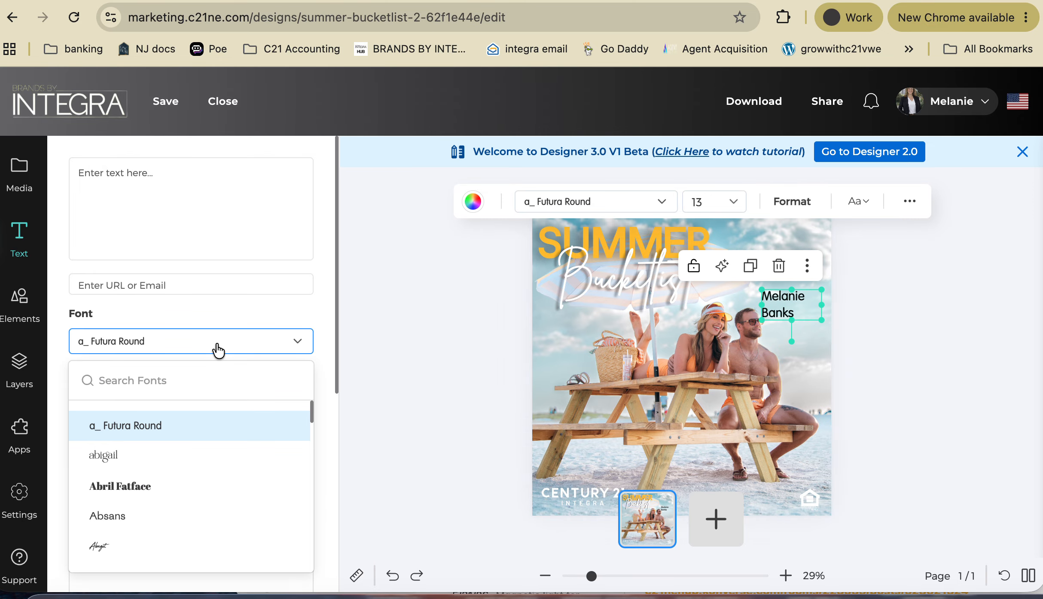
{"action": "left_click", "coordinate": [142, 488]}
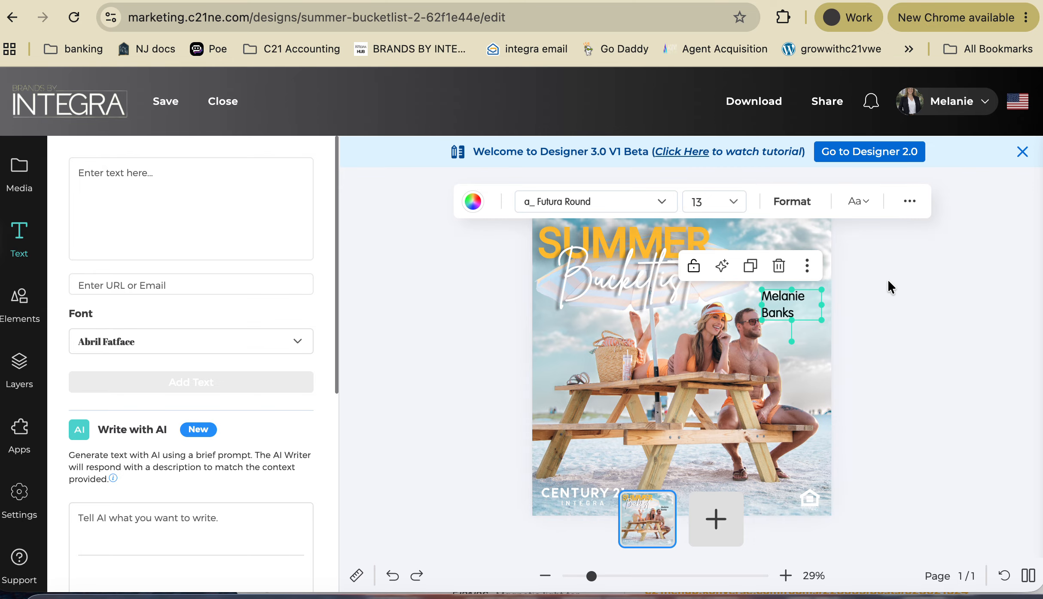
{"action": "left_click", "coordinate": [892, 306]}
{"action": "left_click", "coordinate": [633, 319]}
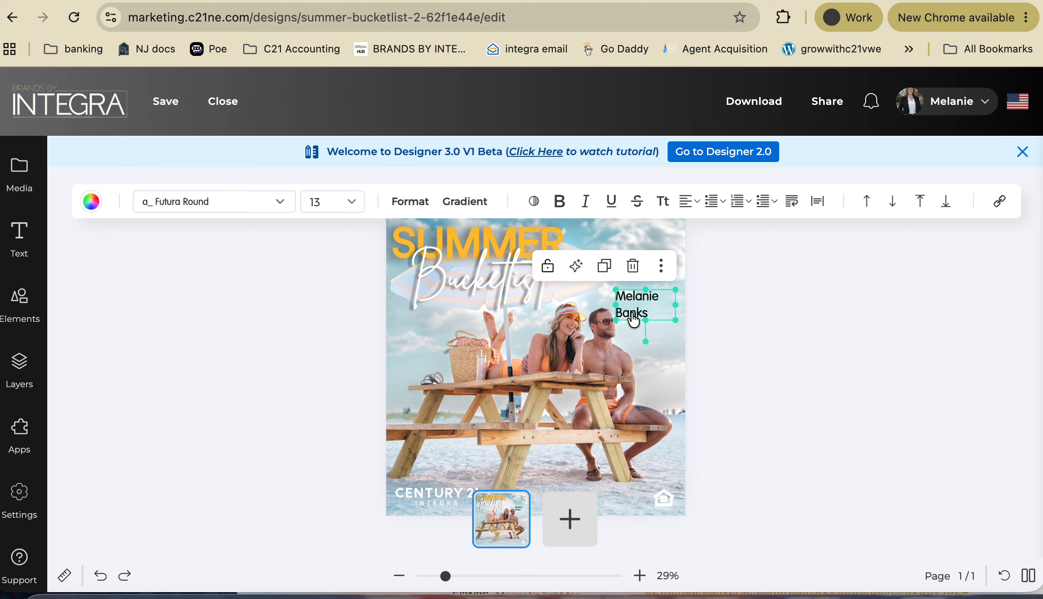
{"action": "key", "text": "Delete"}
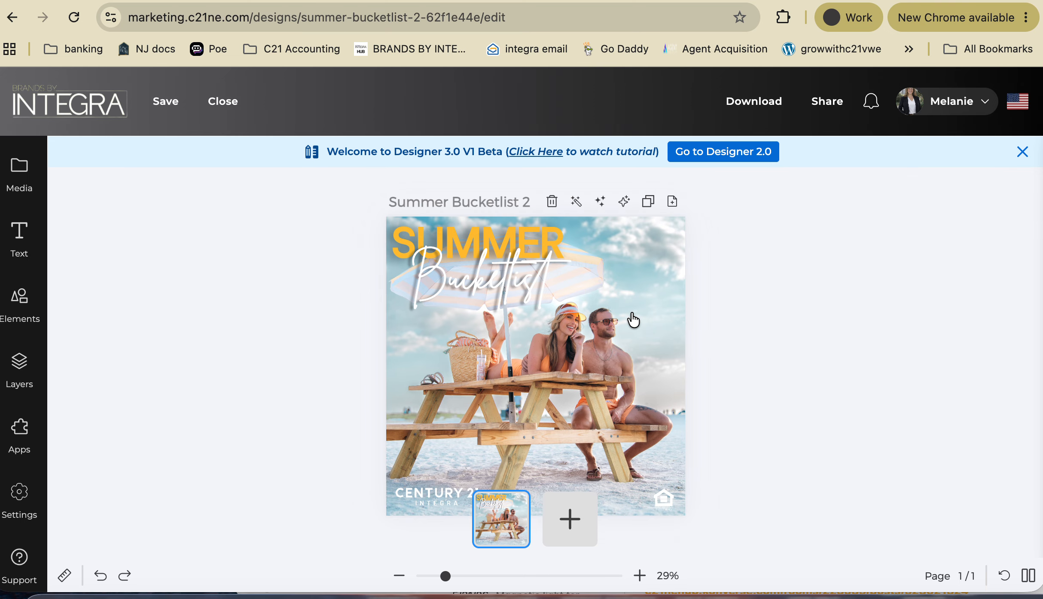
- Browse the Elements shape library
{"action": "left_click", "coordinate": [22, 306]}
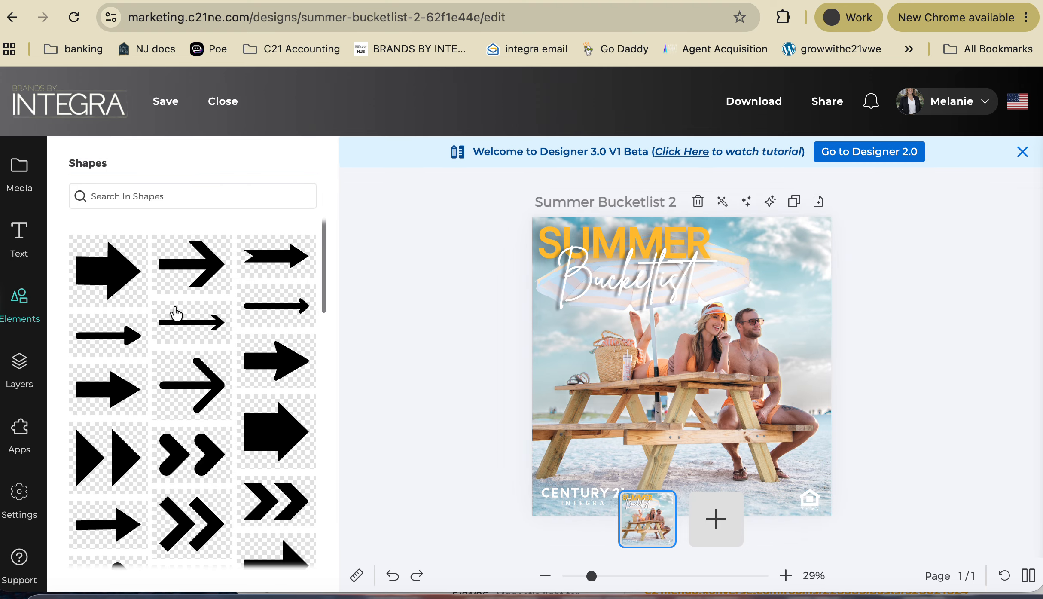
{"action": "scroll", "coordinate": [235, 391], "scroll_direction": "down", "scroll_amount": 10}
{"action": "scroll", "coordinate": [238, 399], "scroll_direction": "down", "scroll_amount": 10}
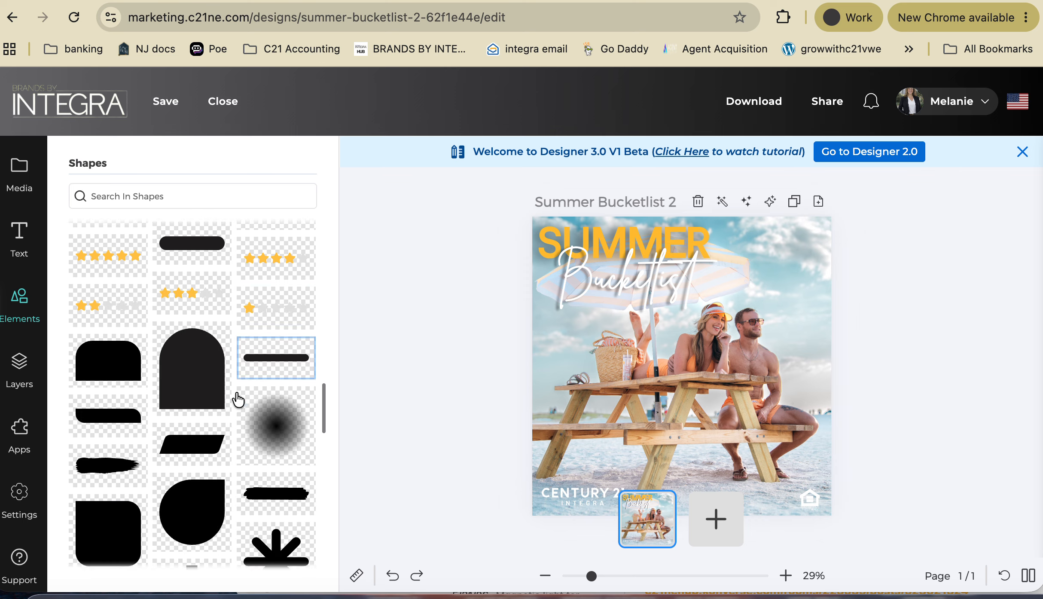
{"action": "scroll", "coordinate": [237, 399], "scroll_direction": "up", "scroll_amount": 15}
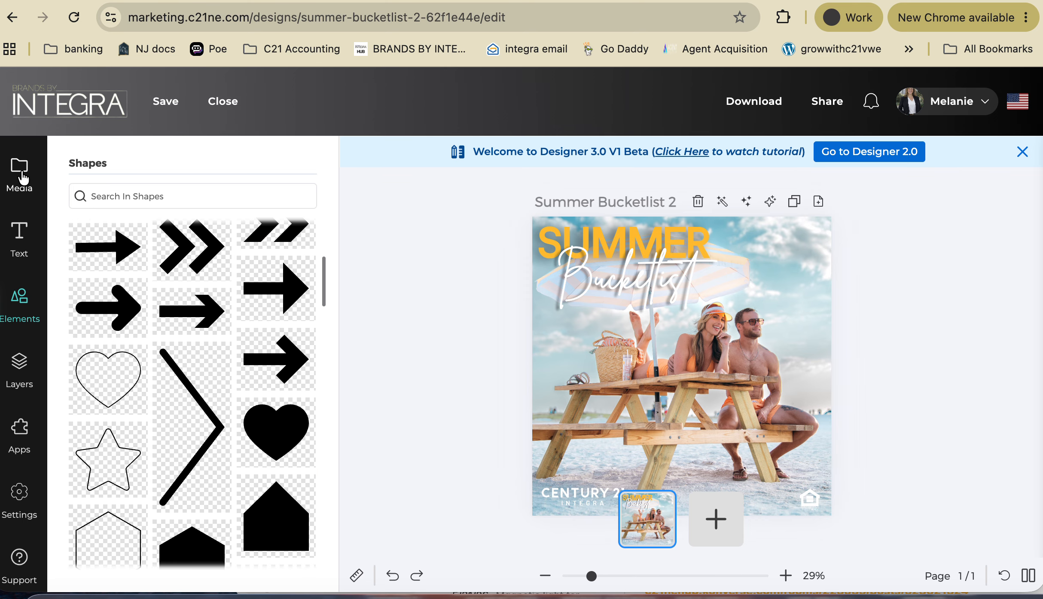
- Clear the beach picnic image search, peek at Office Logos, and show the My Uploads images
{"action": "left_click", "coordinate": [25, 193]}
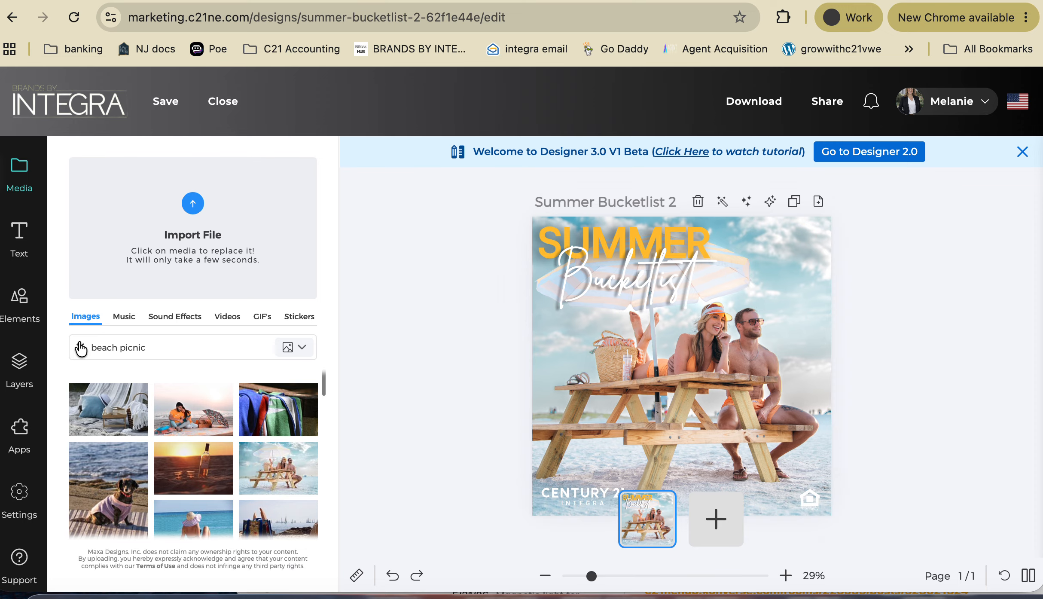
{"action": "left_click", "coordinate": [82, 348]}
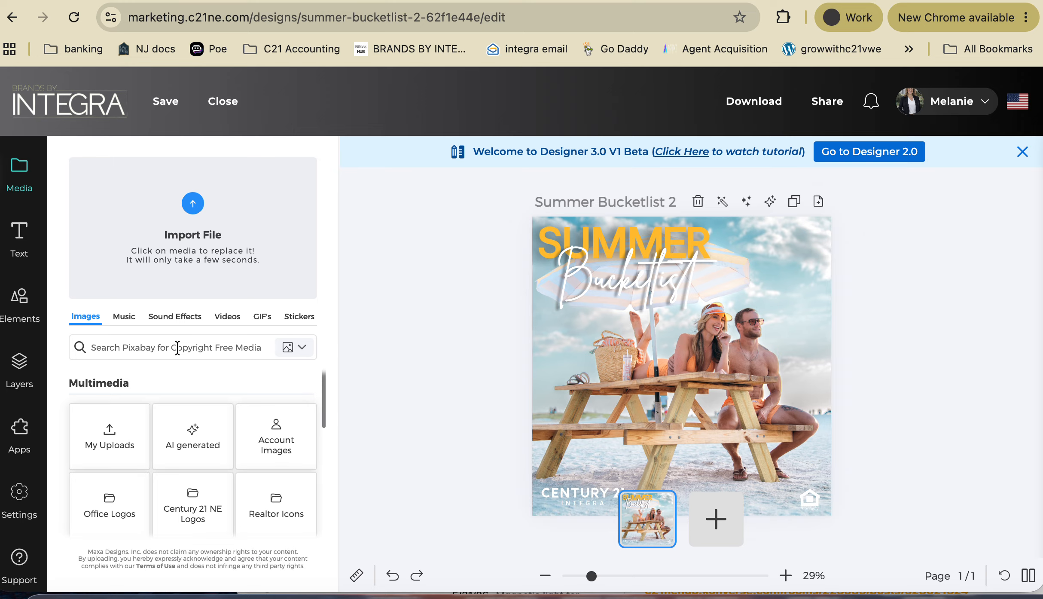
{"action": "scroll", "coordinate": [173, 399], "scroll_direction": "down", "scroll_amount": 3}
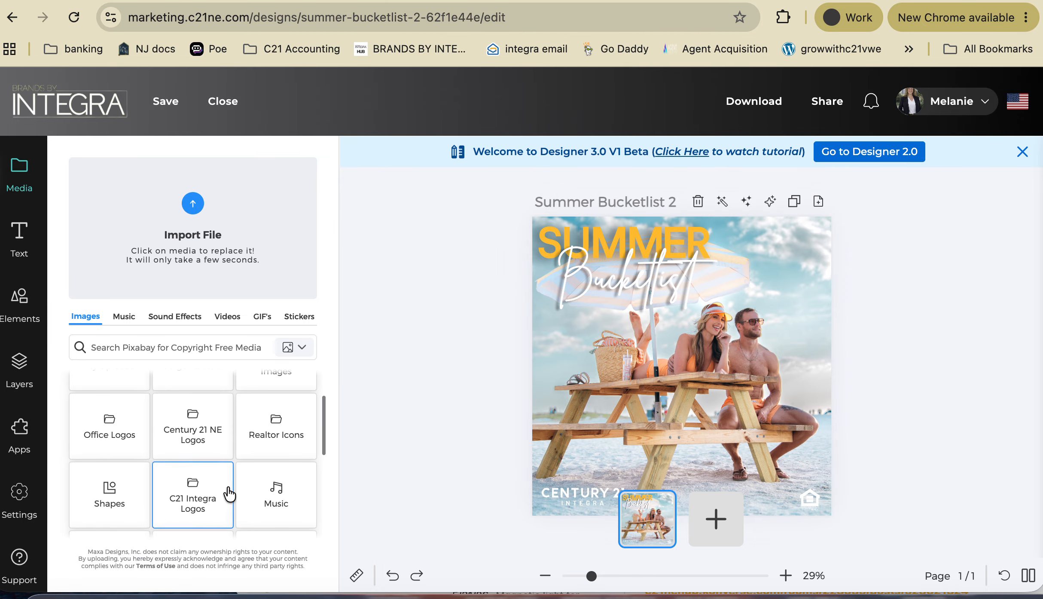
{"action": "left_click", "coordinate": [90, 433]}
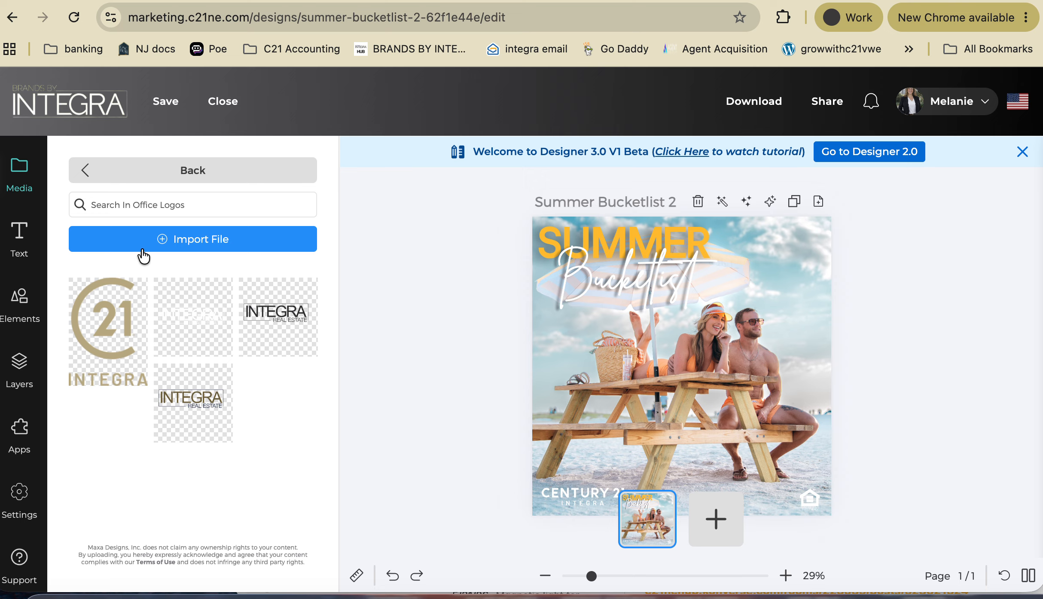
{"action": "left_click", "coordinate": [83, 171]}
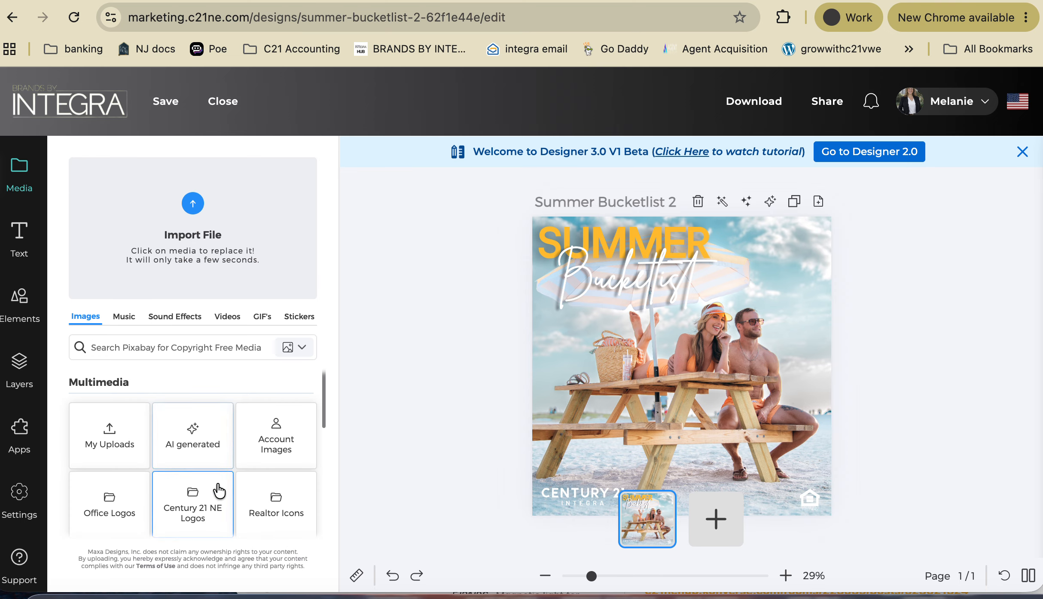
{"action": "scroll", "coordinate": [216, 485], "scroll_direction": "down", "scroll_amount": 3}
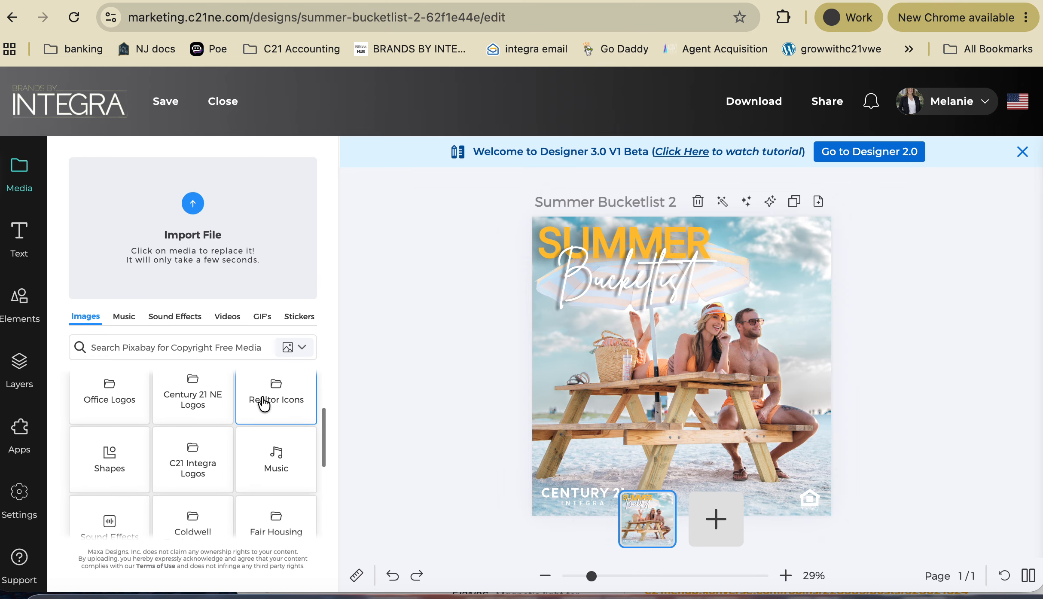
{"action": "scroll", "coordinate": [197, 462], "scroll_direction": "down", "scroll_amount": 3}
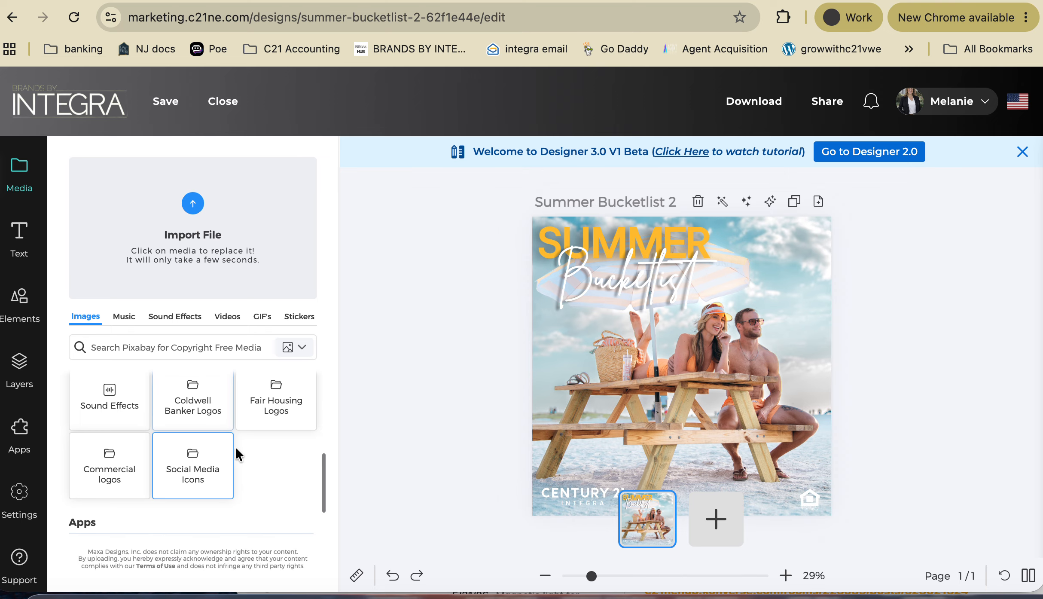
{"action": "scroll", "coordinate": [195, 481], "scroll_direction": "up", "scroll_amount": 2}
{"action": "scroll", "coordinate": [198, 493], "scroll_direction": "up", "scroll_amount": 3}
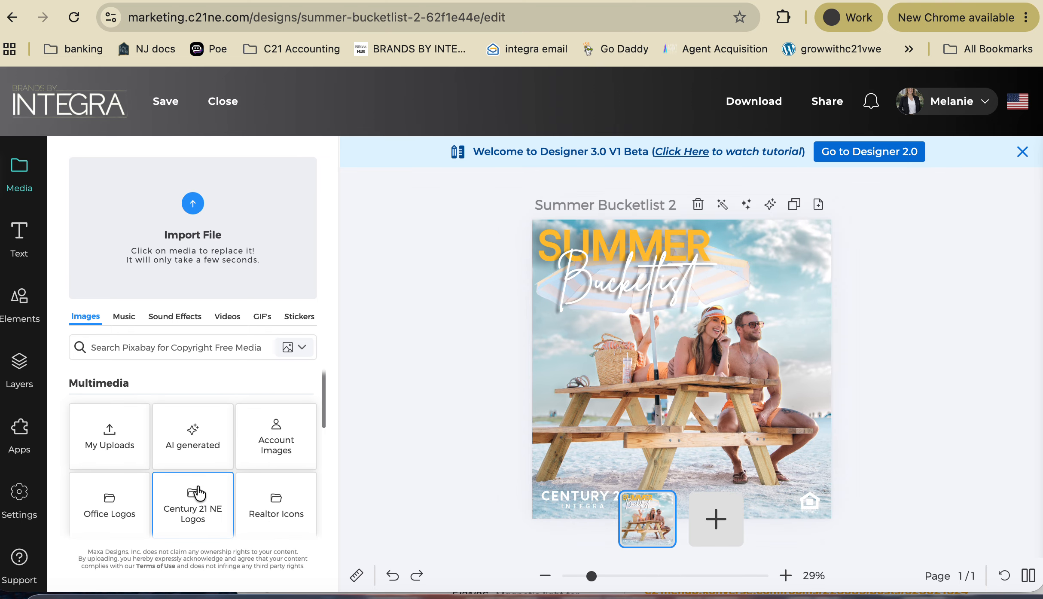
{"action": "left_click", "coordinate": [110, 437]}
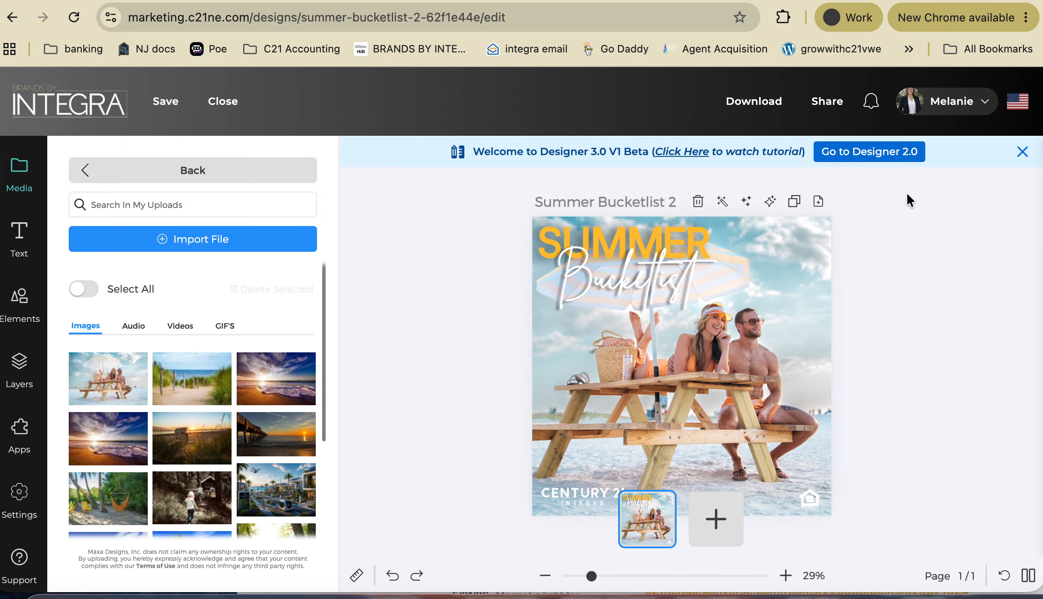
- Download the Summer Bucketlist 2 design as a PNG, ignoring the spell-check suggestions
{"action": "left_click", "coordinate": [755, 105]}
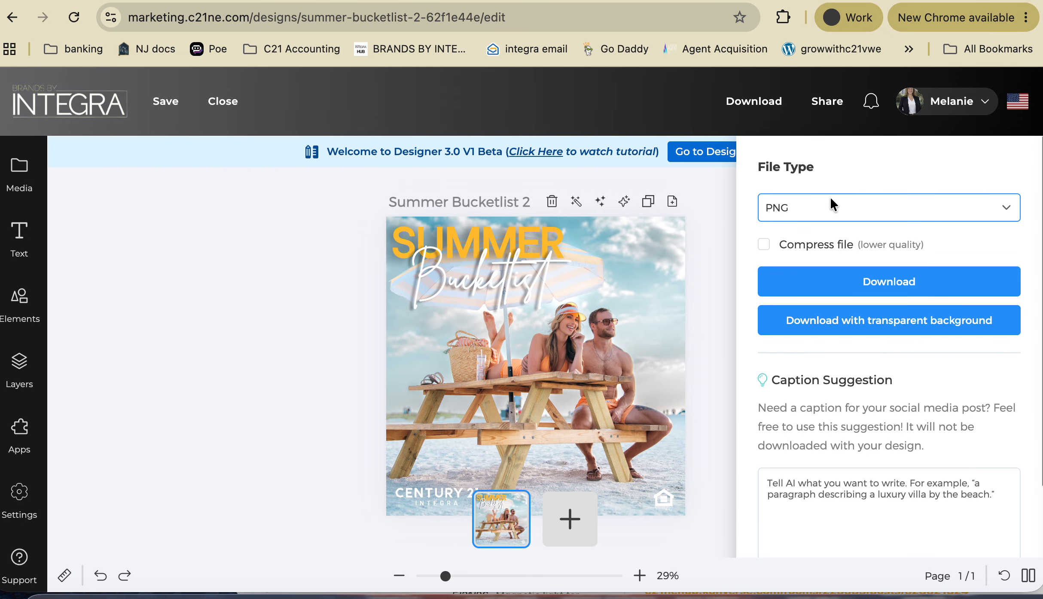
{"action": "left_click", "coordinate": [887, 283]}
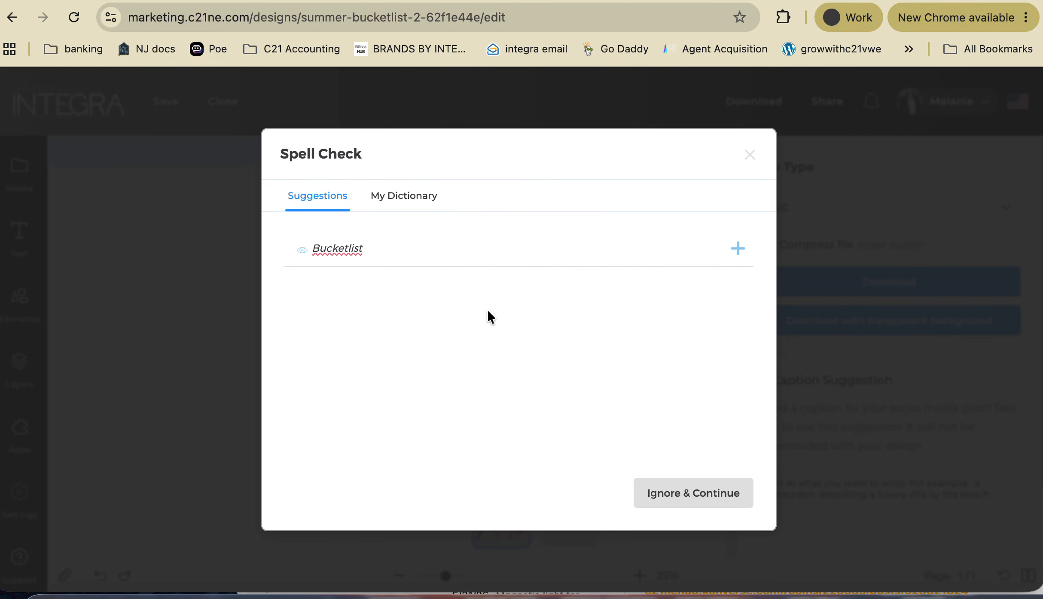
{"action": "left_click", "coordinate": [694, 494]}
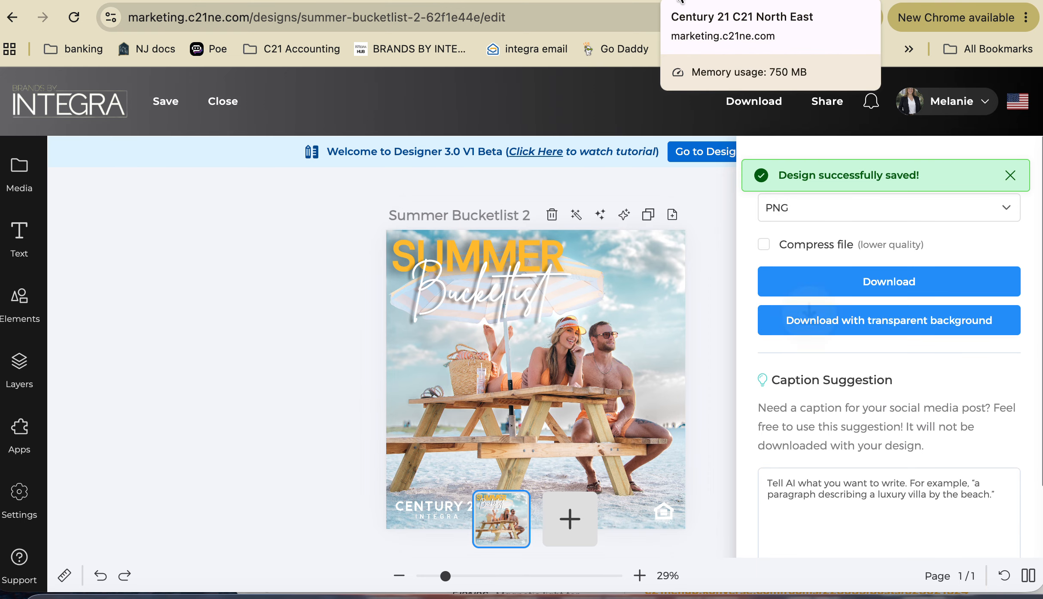
{"action": "left_click", "coordinate": [696, 1]}
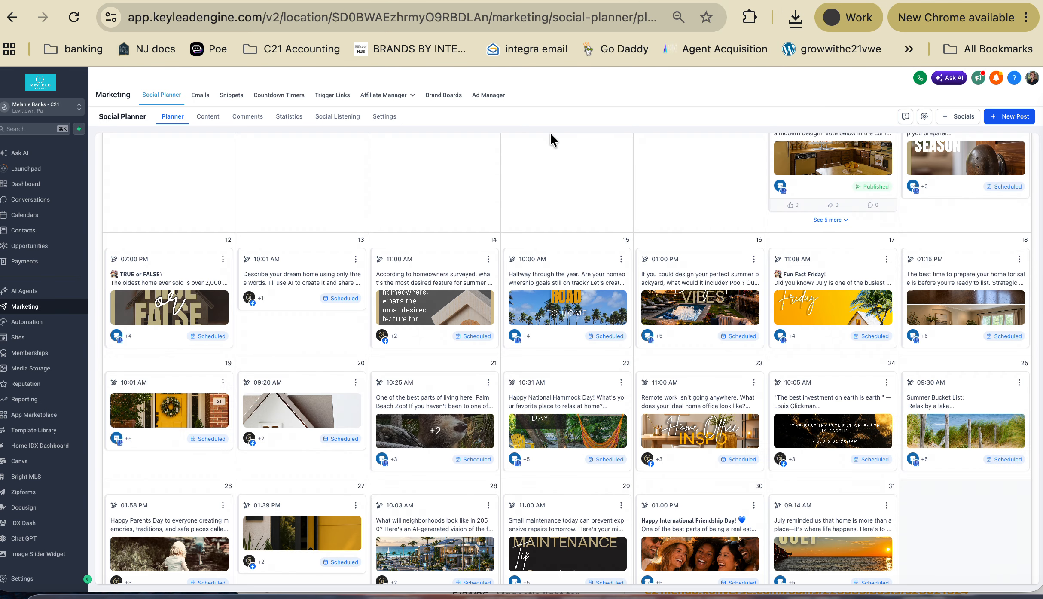
- Create a new post targeting the Sun Seeking CEO Facebook page and Instagram account
{"action": "scroll", "coordinate": [531, 178], "scroll_direction": "up", "scroll_amount": 1}
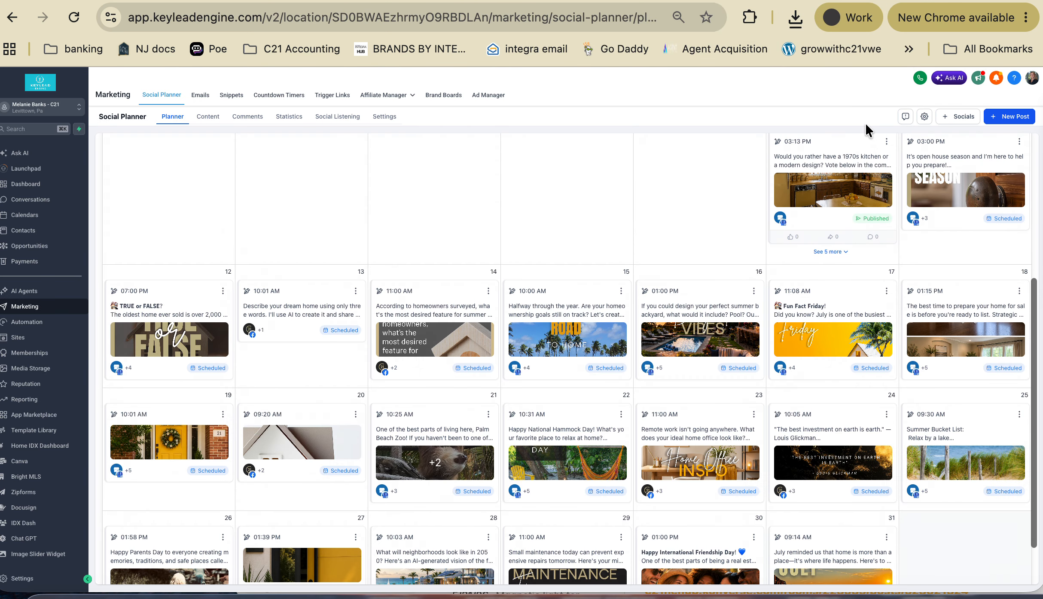
{"action": "left_click", "coordinate": [1012, 122]}
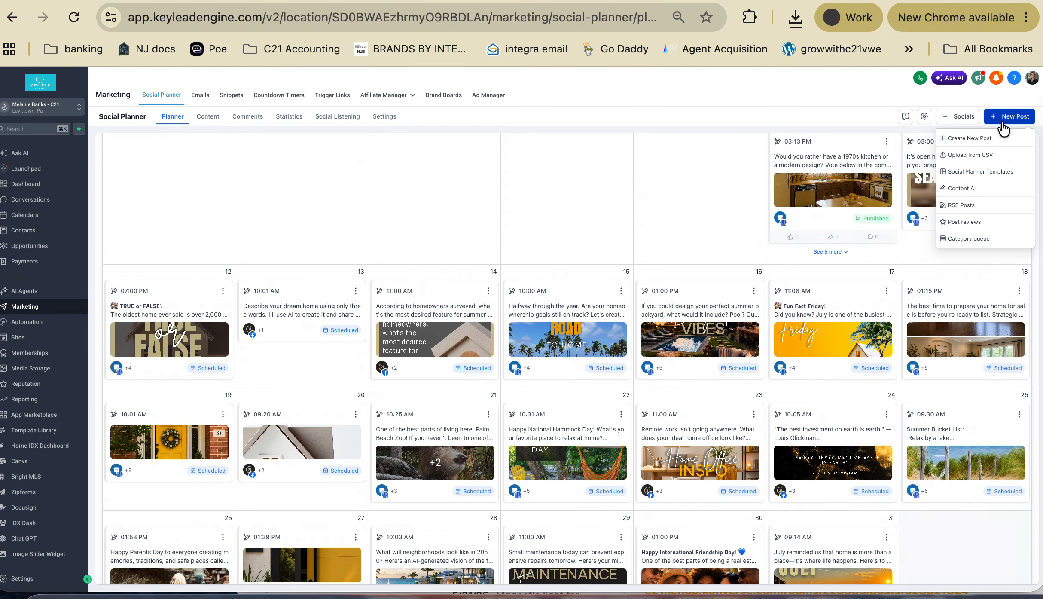
{"action": "left_click", "coordinate": [966, 134]}
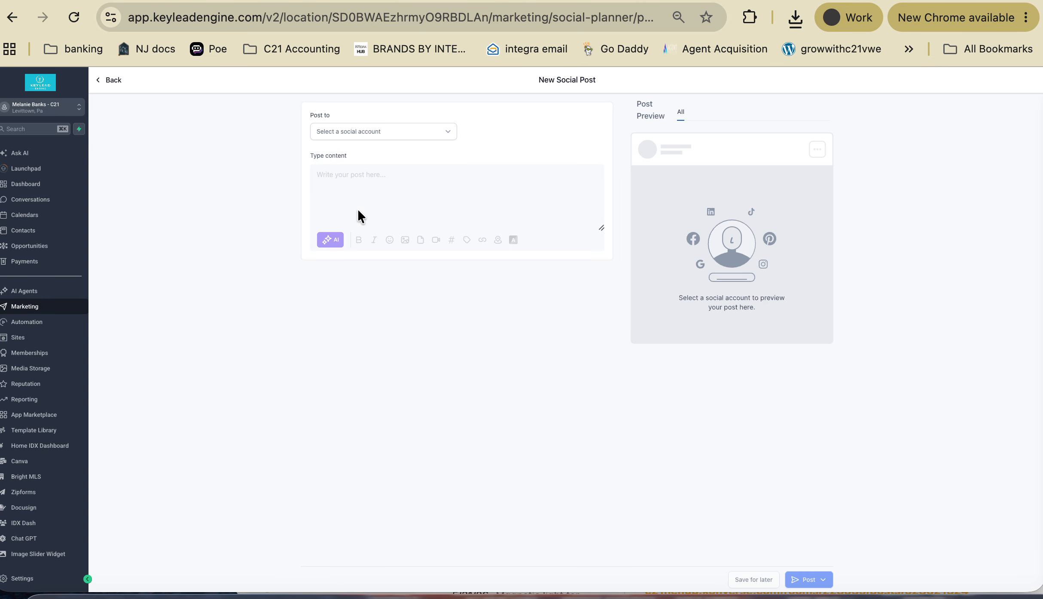
{"action": "left_click", "coordinate": [447, 135]}
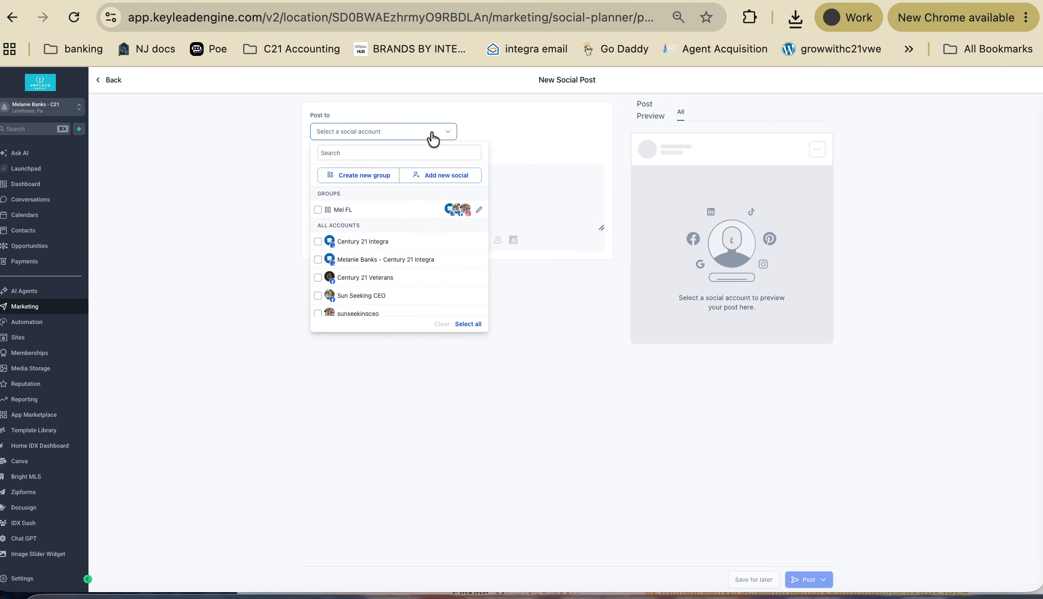
{"action": "left_click", "coordinate": [318, 296]}
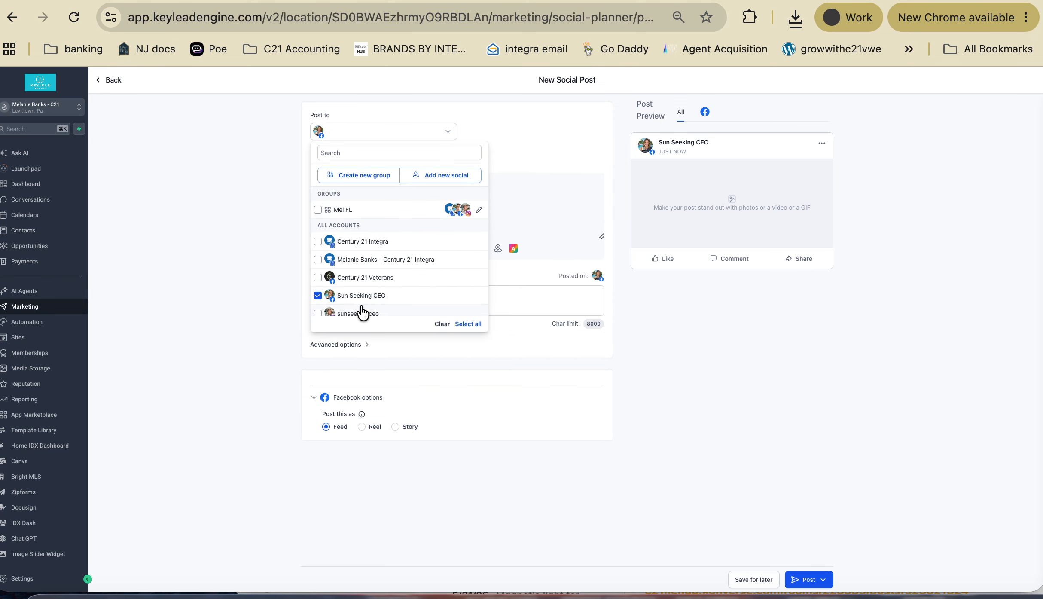
{"action": "scroll", "coordinate": [340, 305], "scroll_direction": "down", "scroll_amount": 1}
{"action": "left_click", "coordinate": [318, 284]}
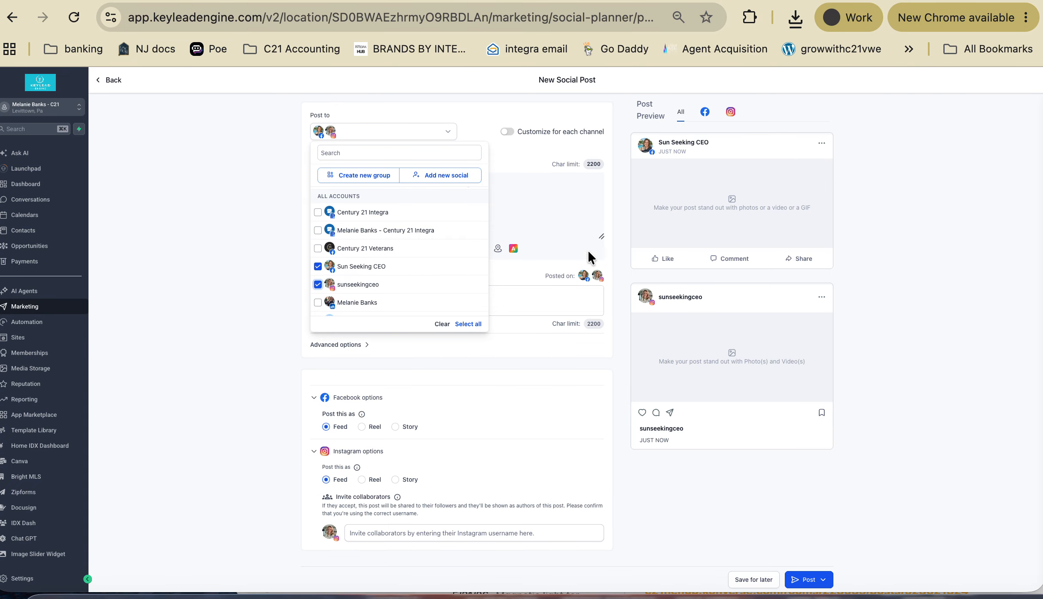
{"action": "left_click", "coordinate": [618, 283]}
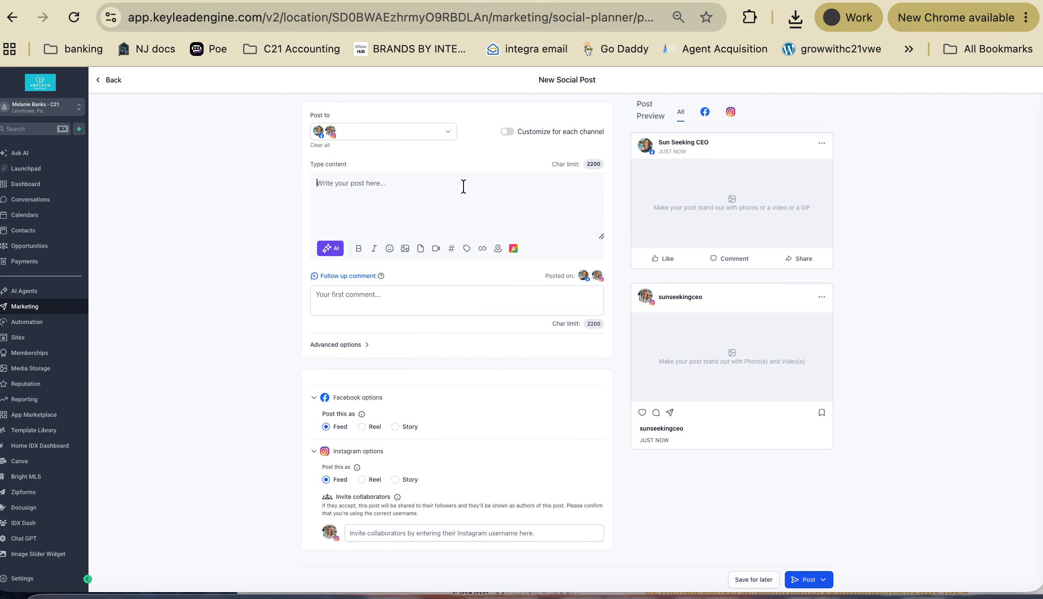
- Upload Summer Bucketlist 2-0 (3).png from Downloads to media storage and insert it into the post
{"action": "left_click", "coordinate": [405, 248]}
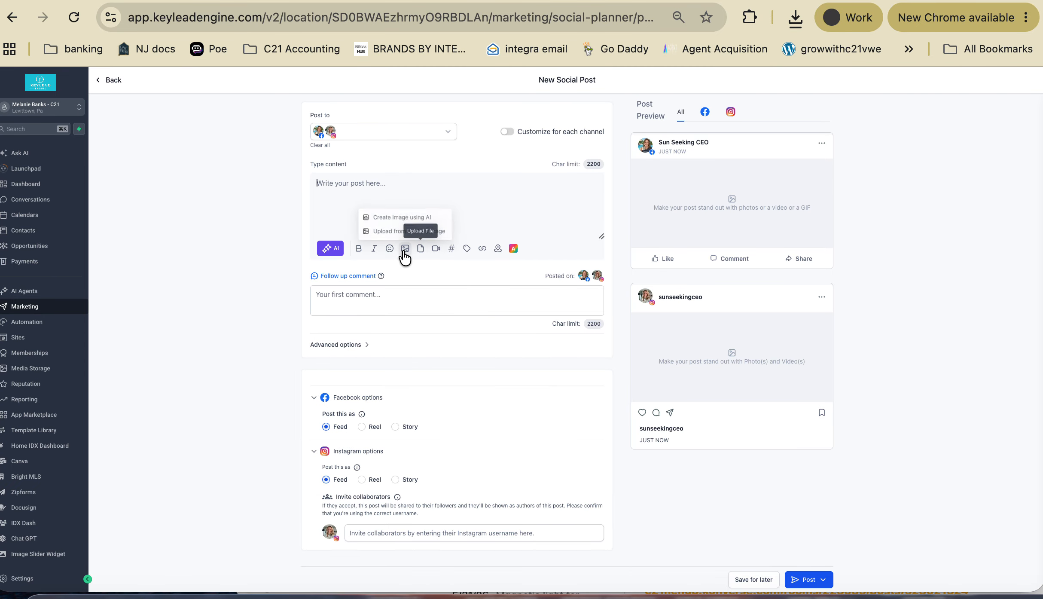
{"action": "left_click", "coordinate": [399, 231]}
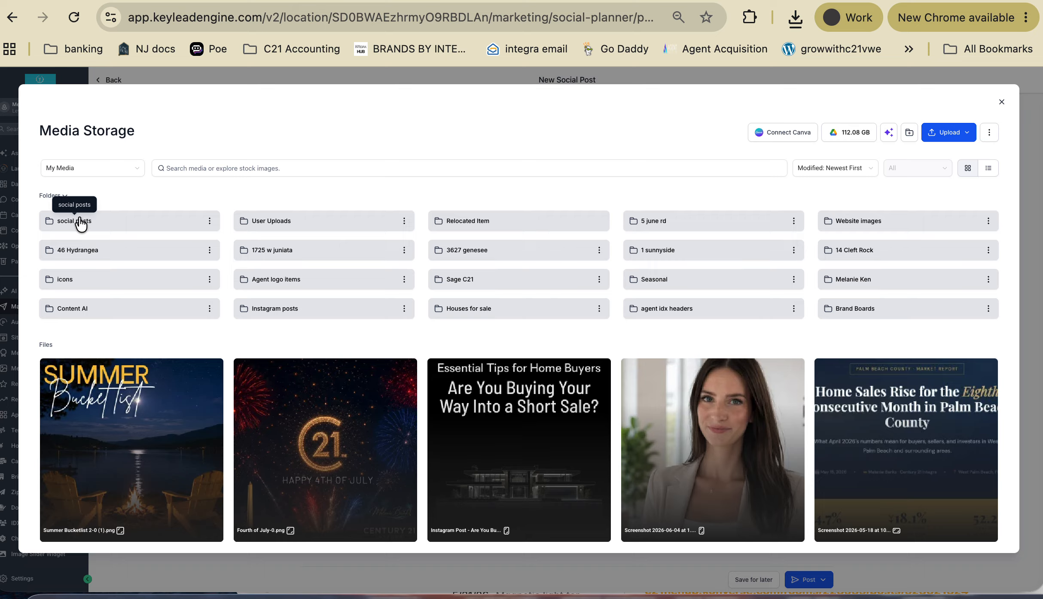
{"action": "left_click", "coordinate": [952, 138]}
{"action": "left_click", "coordinate": [900, 154]}
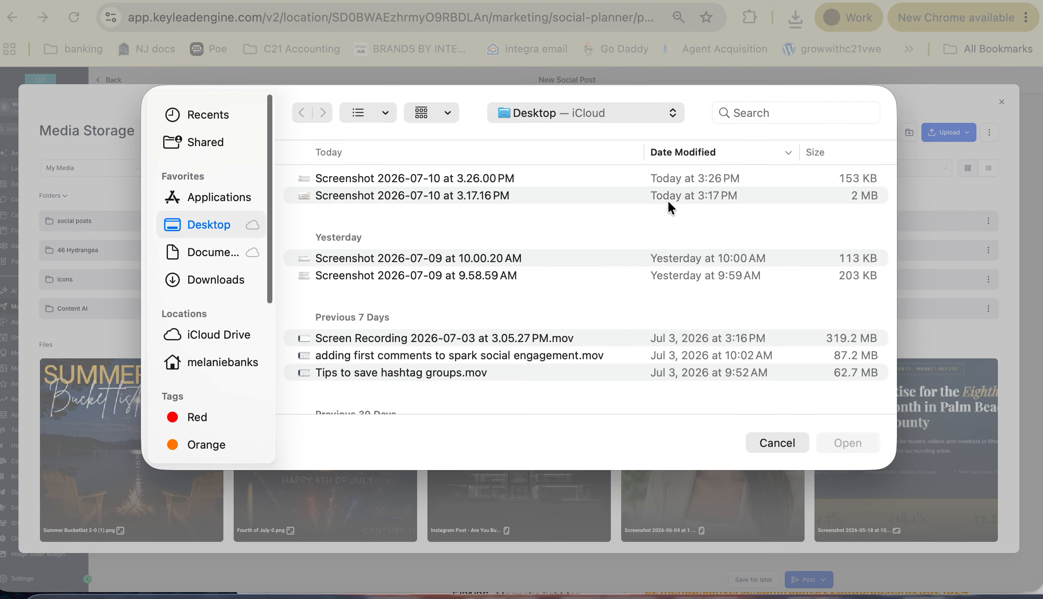
{"action": "left_click", "coordinate": [201, 287]}
{"action": "left_click", "coordinate": [419, 178]}
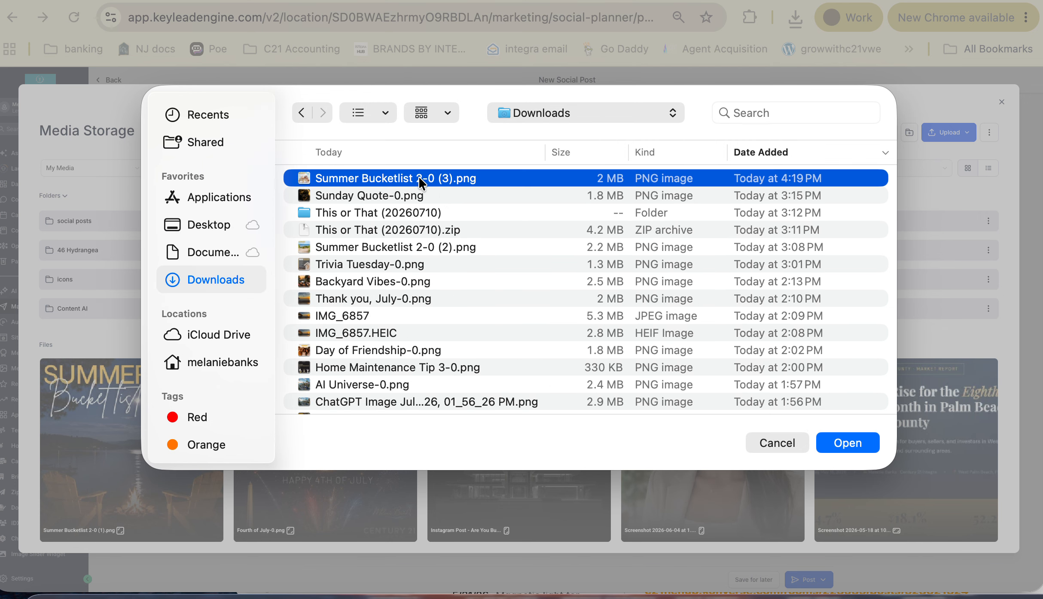
{"action": "left_click", "coordinate": [848, 442]}
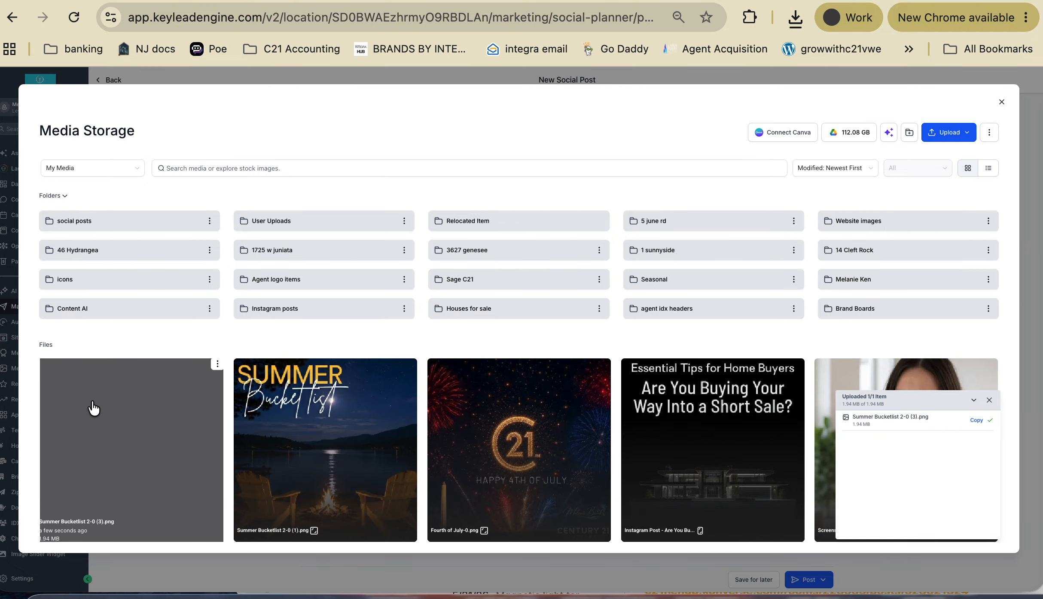
{"action": "left_click", "coordinate": [93, 407]}
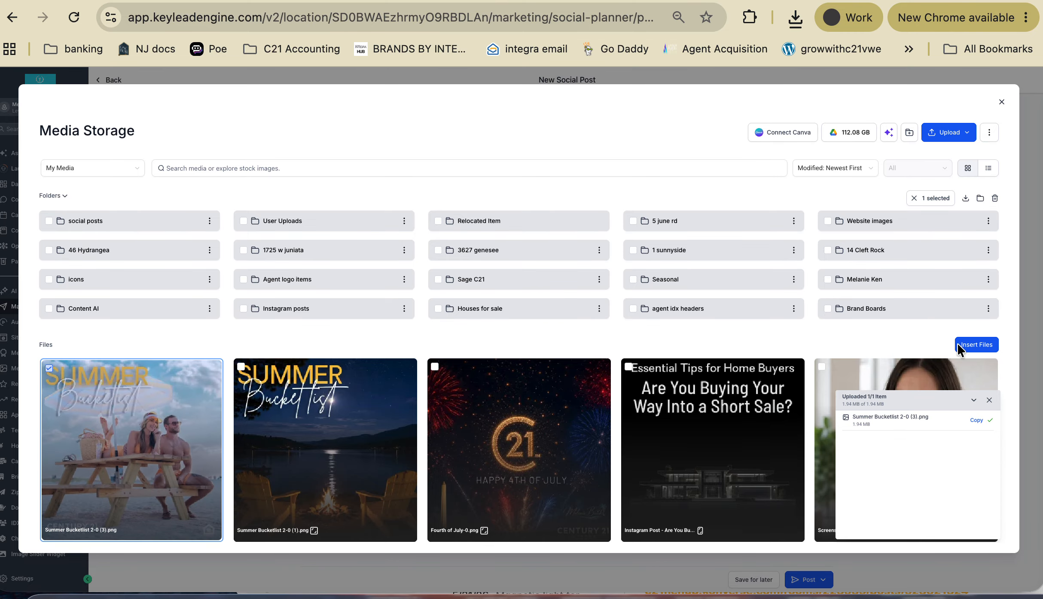
{"action": "left_click", "coordinate": [976, 345]}
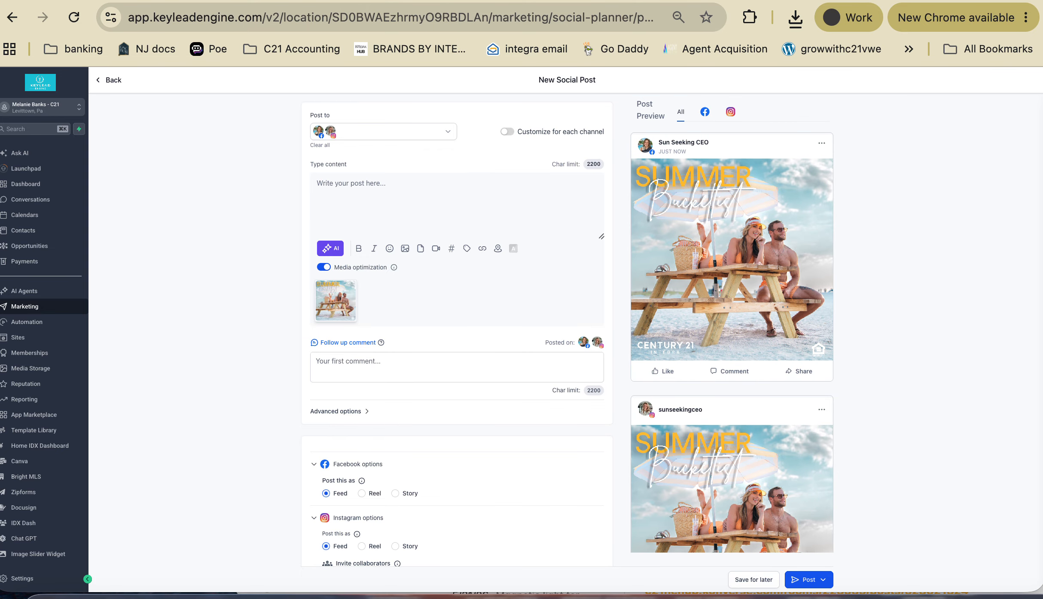
{"action": "left_click", "coordinate": [691, 1]}
- Copy the July 8 Summer Bucket List caption through its hashtag line from july-social-calendar.pdf
{"action": "left_click", "coordinate": [602, 1]}
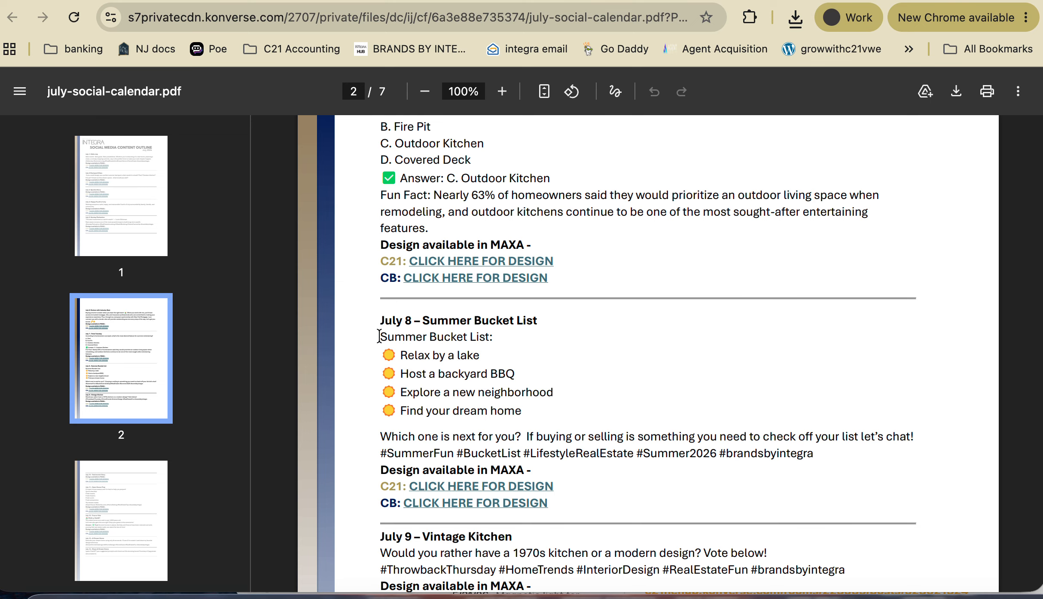
{"action": "left_click_drag", "start_coordinate": [378, 336], "coordinate": [554, 387]}
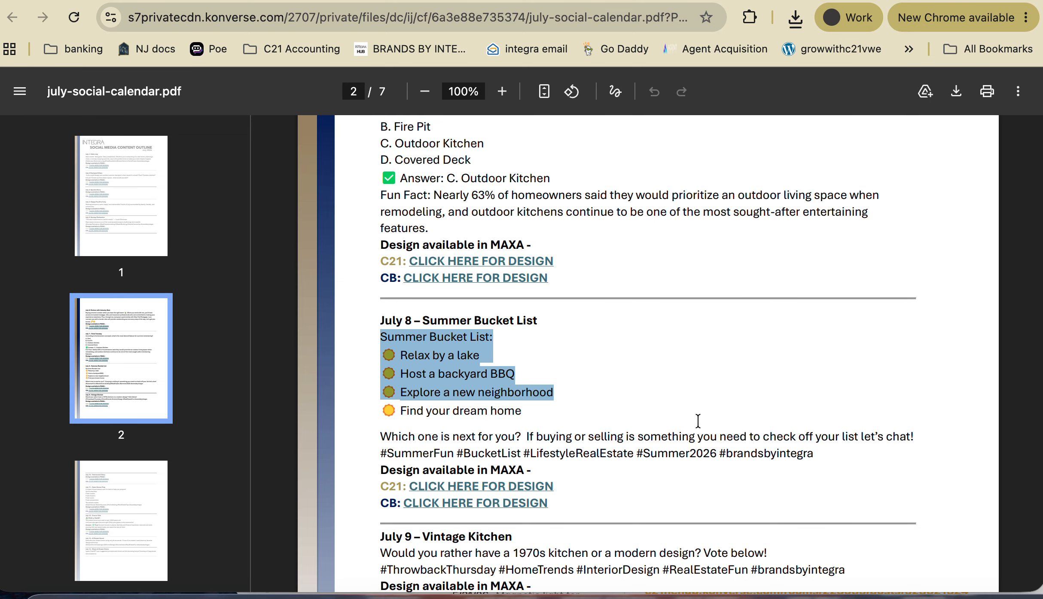
{"action": "left_click_drag", "start_coordinate": [697, 420], "coordinate": [818, 454]}
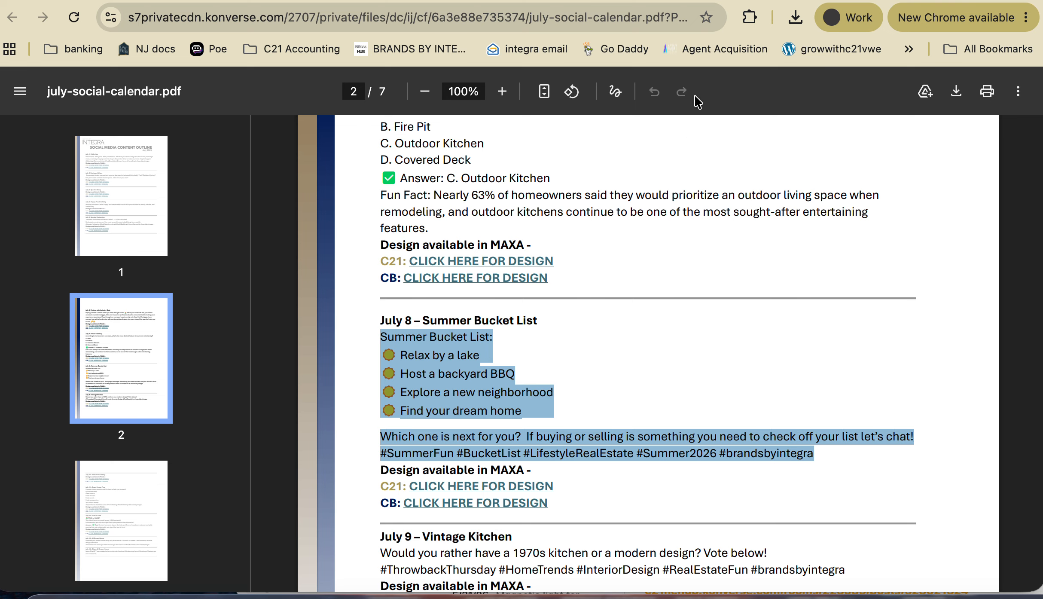
{"action": "left_click", "coordinate": [704, 3]}
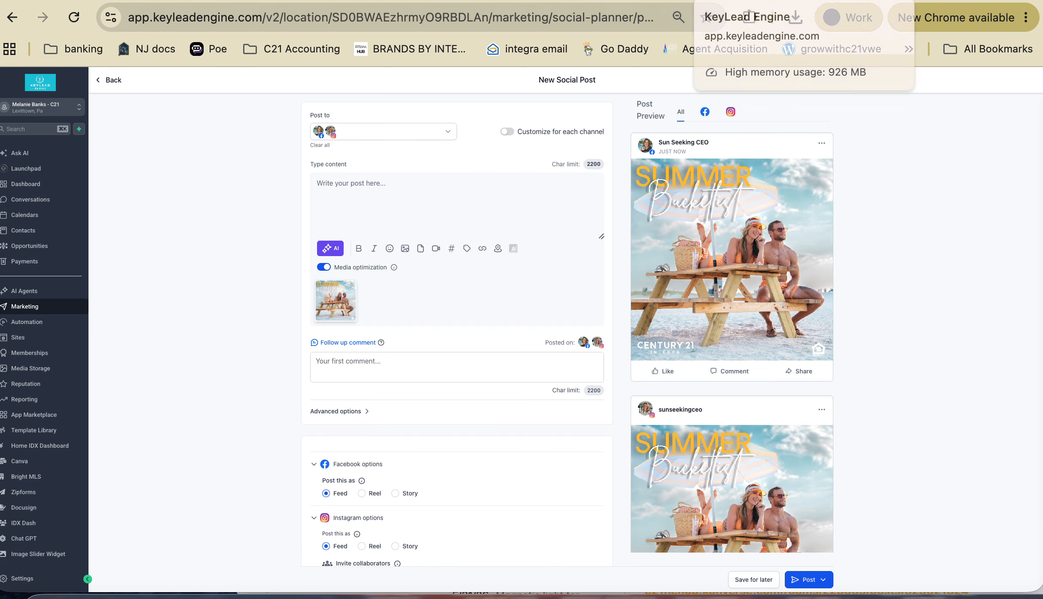
- Paste the Summer Bucket List caption into the post and append the saved #sunseekinghomes hashtag set
{"action": "left_click", "coordinate": [339, 184]}
{"action": "type", "text": "Summer Bucket List:  Relax by a lake  Host a backyard BBQ  Explore a new neighborhood  Find your dream home Which one is next for you? If buying or selling is something you need to check off your list let’s chat! #SummerFun #BucketList #LifestyleRealEstate #Summer2026 #brandsbyintegra"}
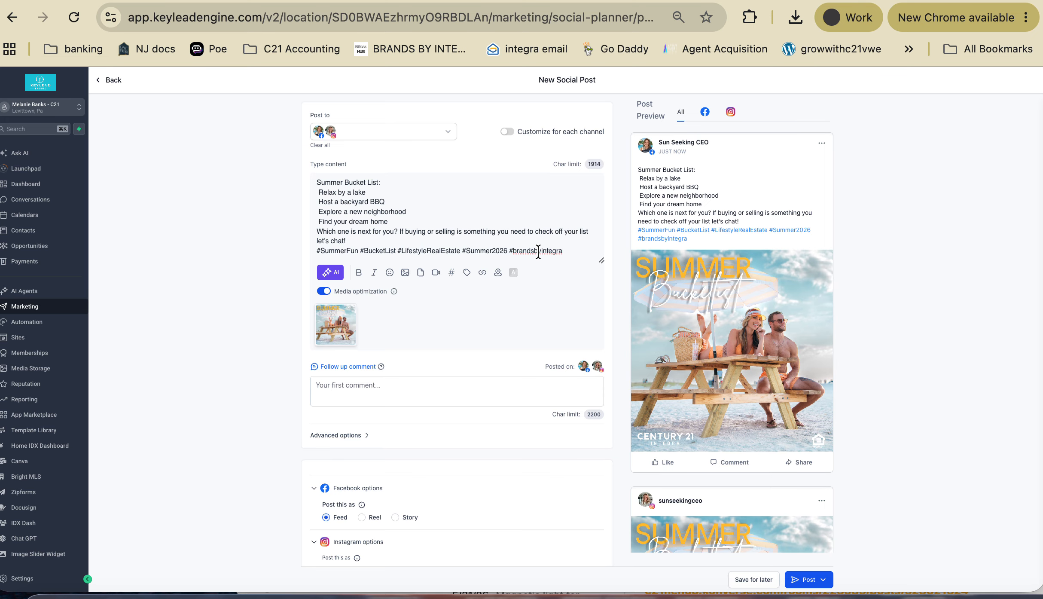
{"action": "left_click", "coordinate": [452, 273]}
{"action": "left_click", "coordinate": [459, 281]}
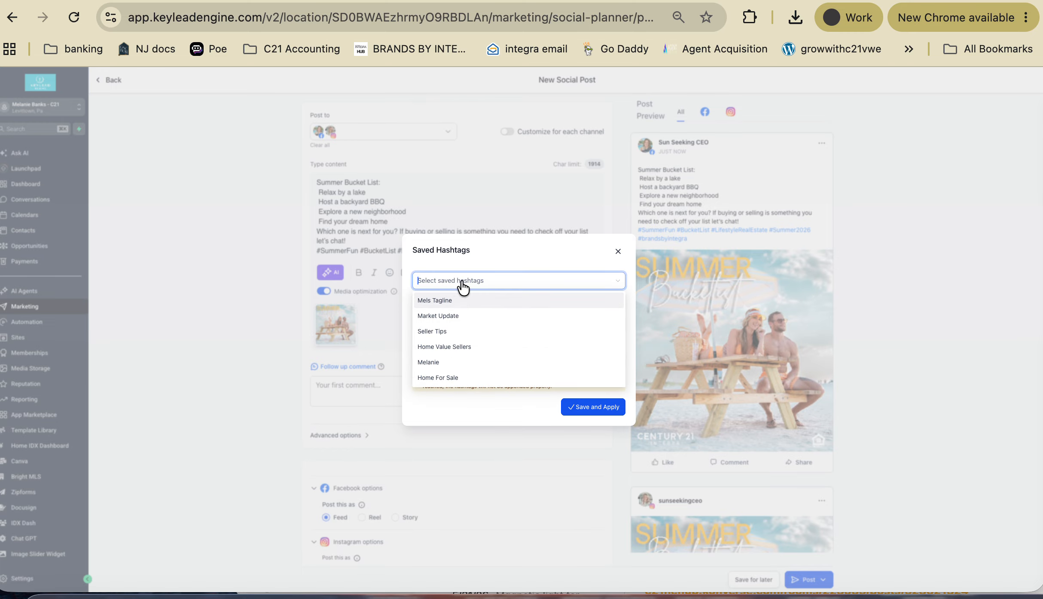
{"action": "left_click", "coordinate": [437, 301]}
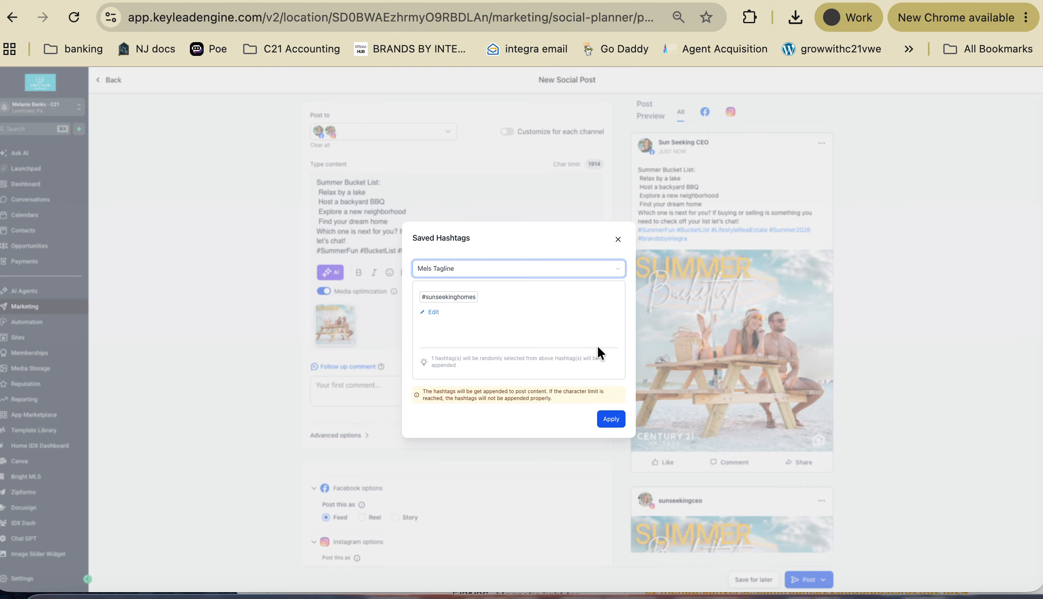
{"action": "left_click", "coordinate": [610, 419]}
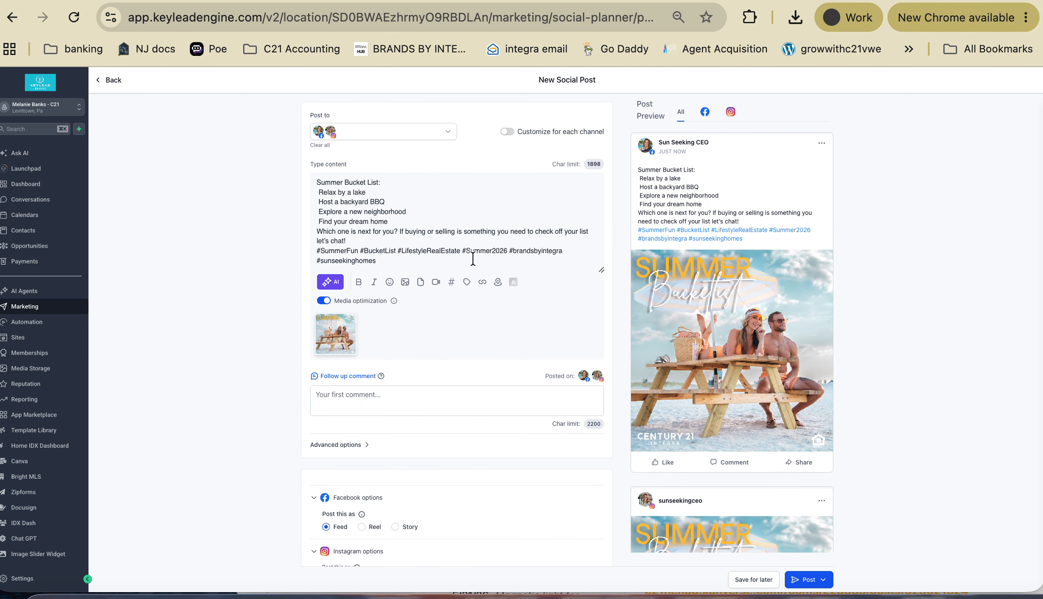
{"action": "scroll", "coordinate": [480, 409], "scroll_direction": "down", "scroll_amount": 2}
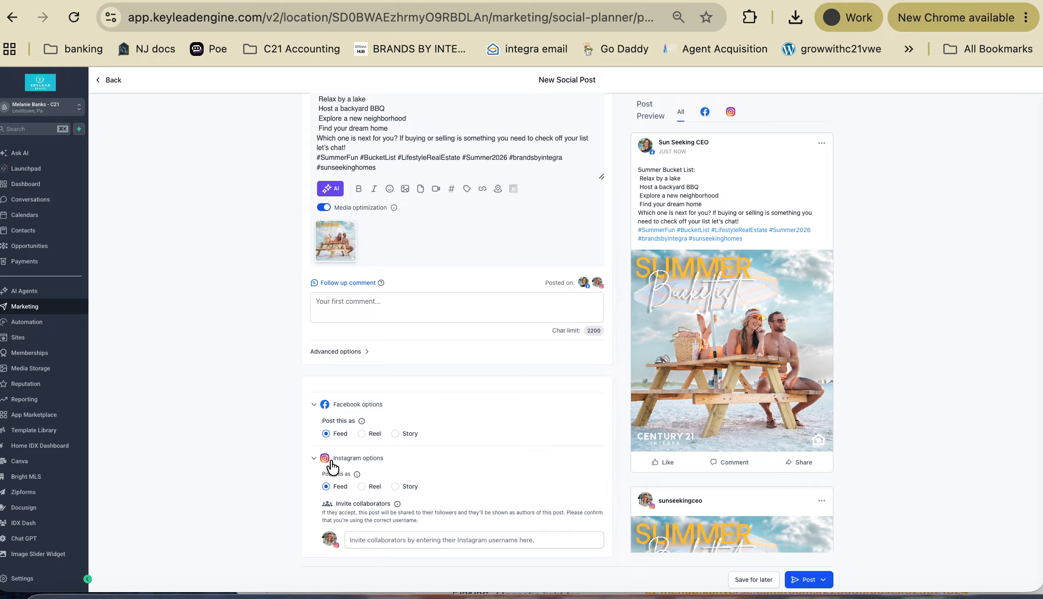
{"action": "scroll", "coordinate": [523, 371], "scroll_direction": "up", "scroll_amount": 1}
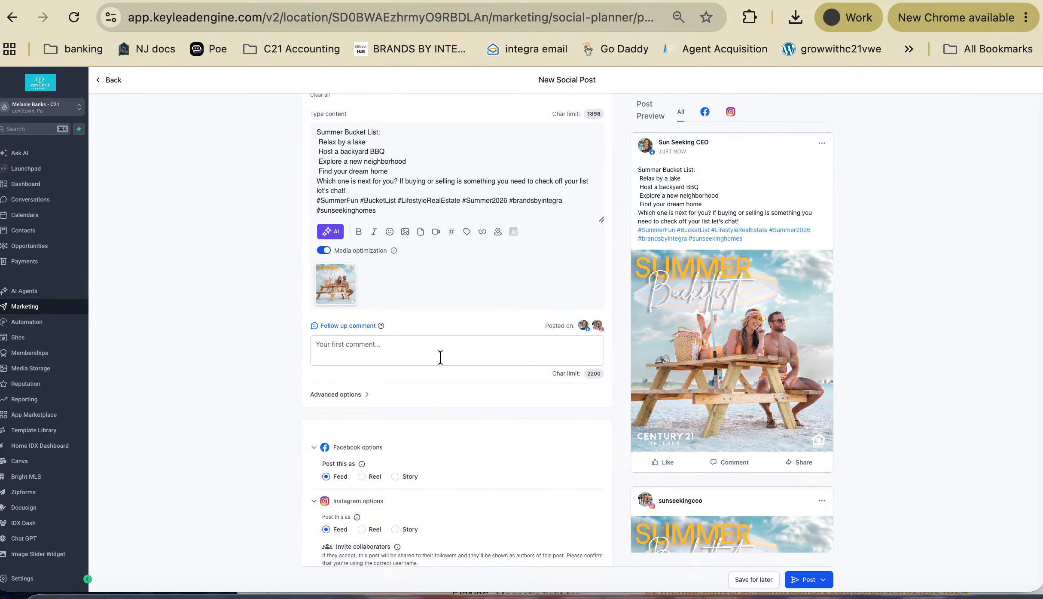
{"action": "scroll", "coordinate": [540, 456], "scroll_direction": "up", "scroll_amount": 2}
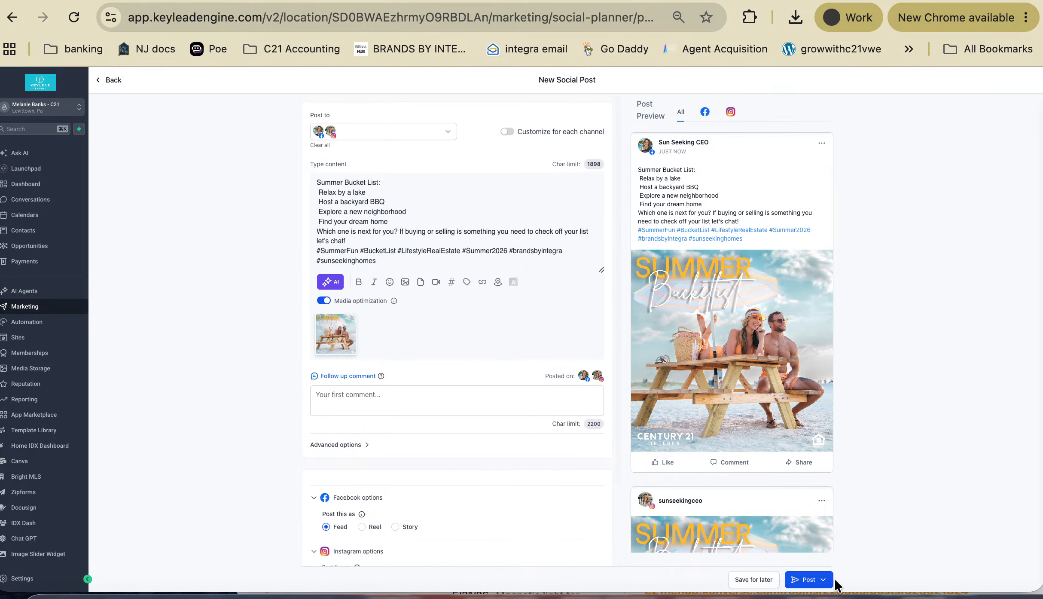
- Choose to schedule the post for later, checking the designer and calendar PDF tabs
{"action": "left_click", "coordinate": [817, 580]}
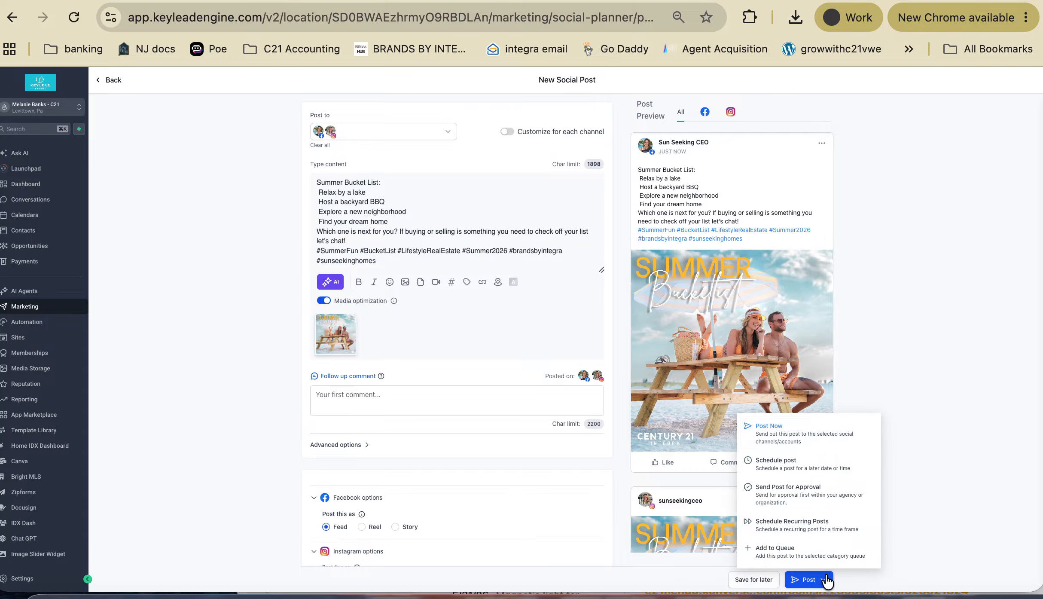
{"action": "left_click", "coordinate": [790, 459]}
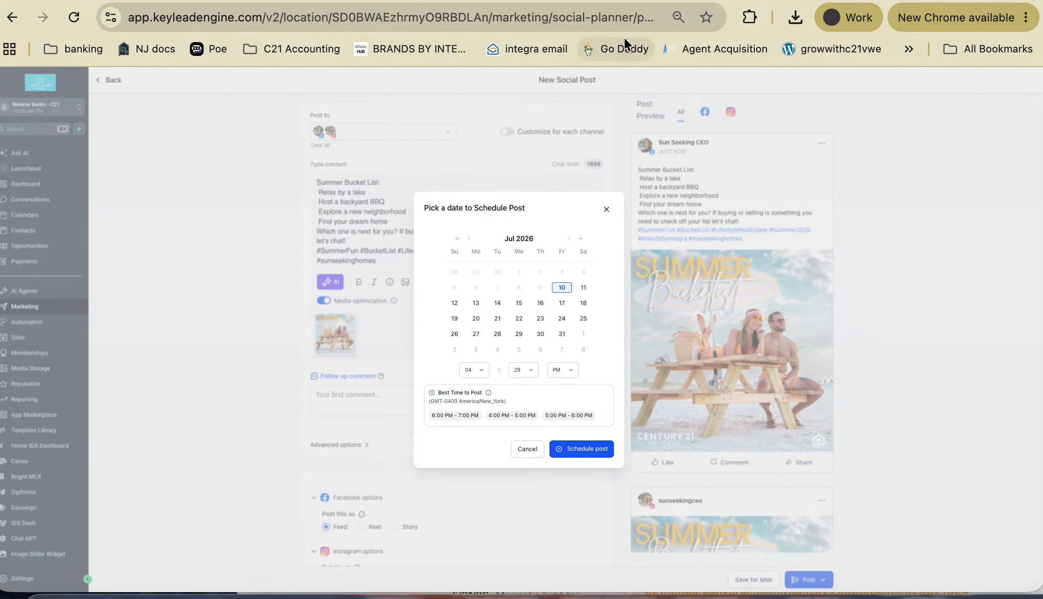
{"action": "left_click", "coordinate": [688, 1]}
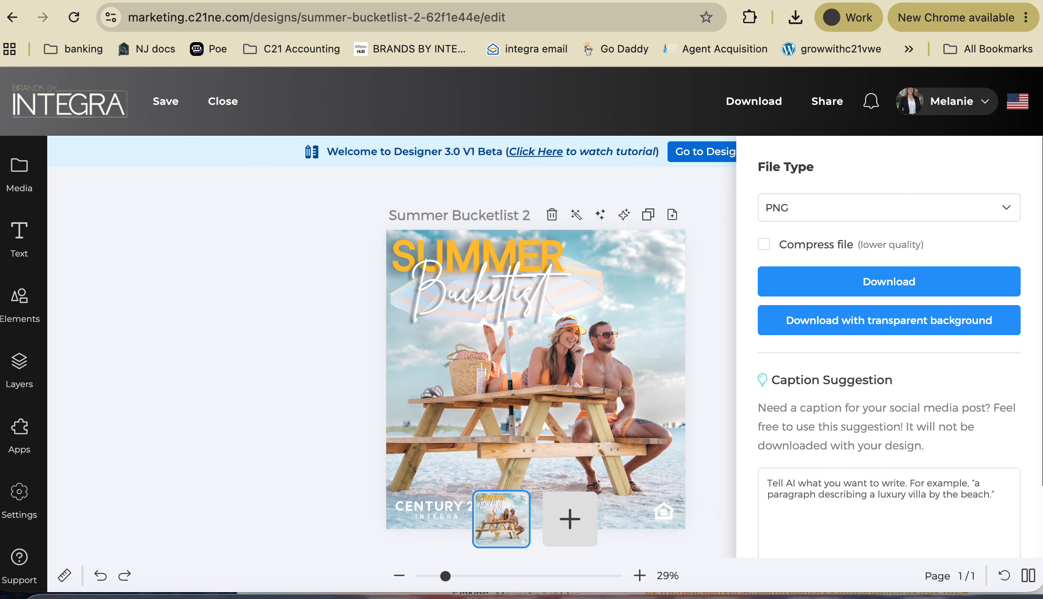
{"action": "left_click", "coordinate": [659, 1]}
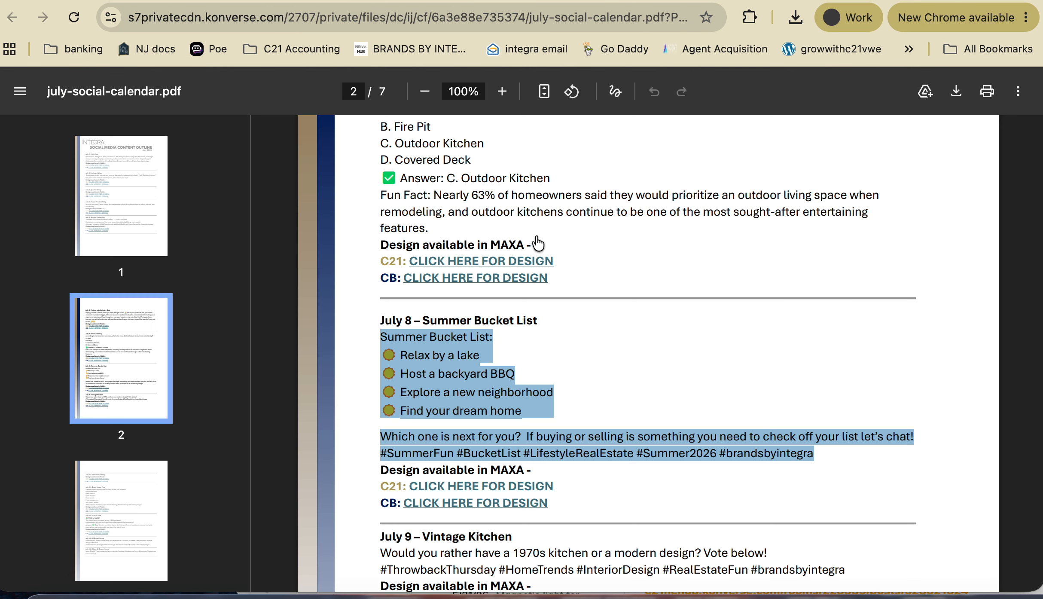
{"action": "left_click", "coordinate": [709, 1]}
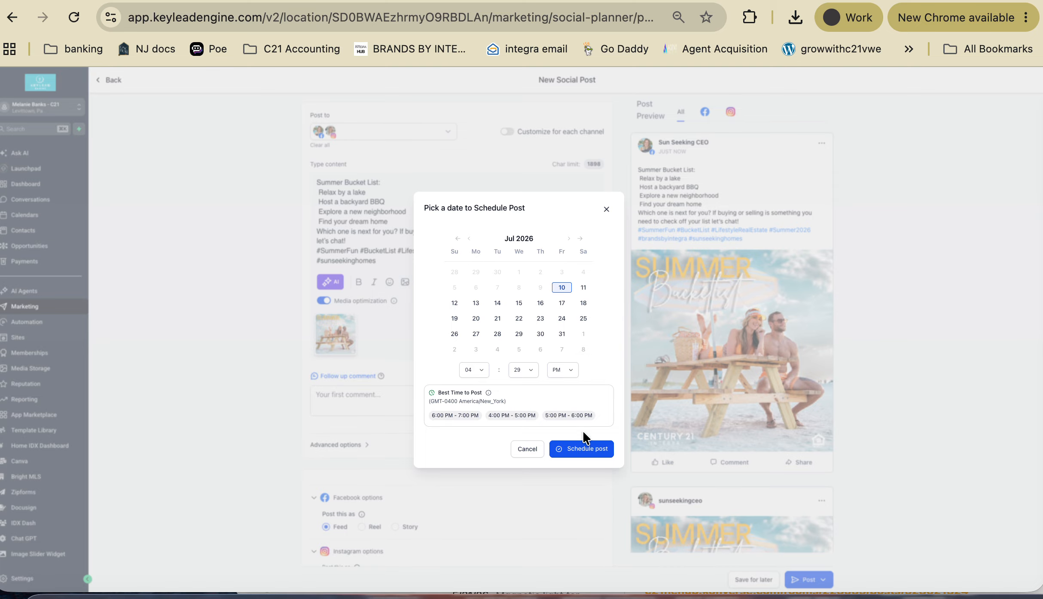
- Close the date picker and return to the Social Planner calendar, scrolling to the last July week
{"action": "left_click", "coordinate": [607, 209]}
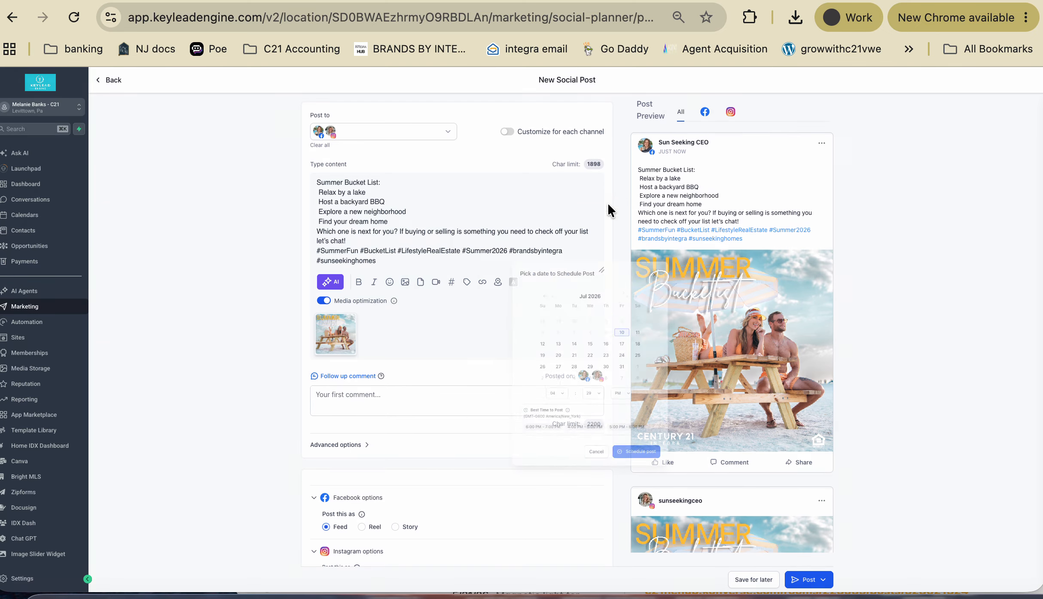
{"action": "left_click", "coordinate": [110, 81]}
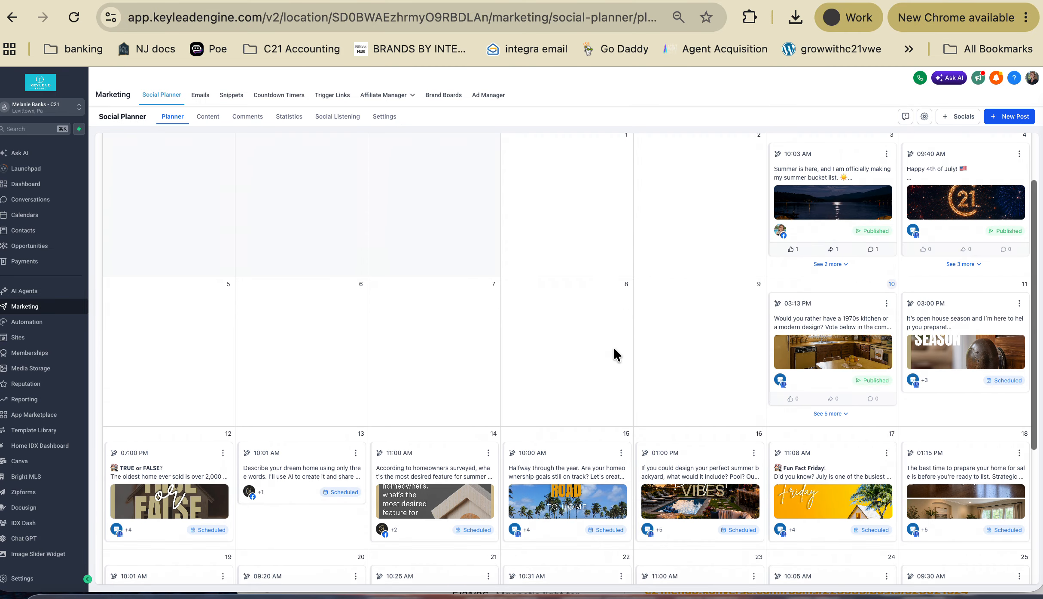
{"action": "scroll", "coordinate": [614, 352], "scroll_direction": "down", "scroll_amount": 5}
{"action": "scroll", "coordinate": [763, 403], "scroll_direction": "down", "scroll_amount": 3}
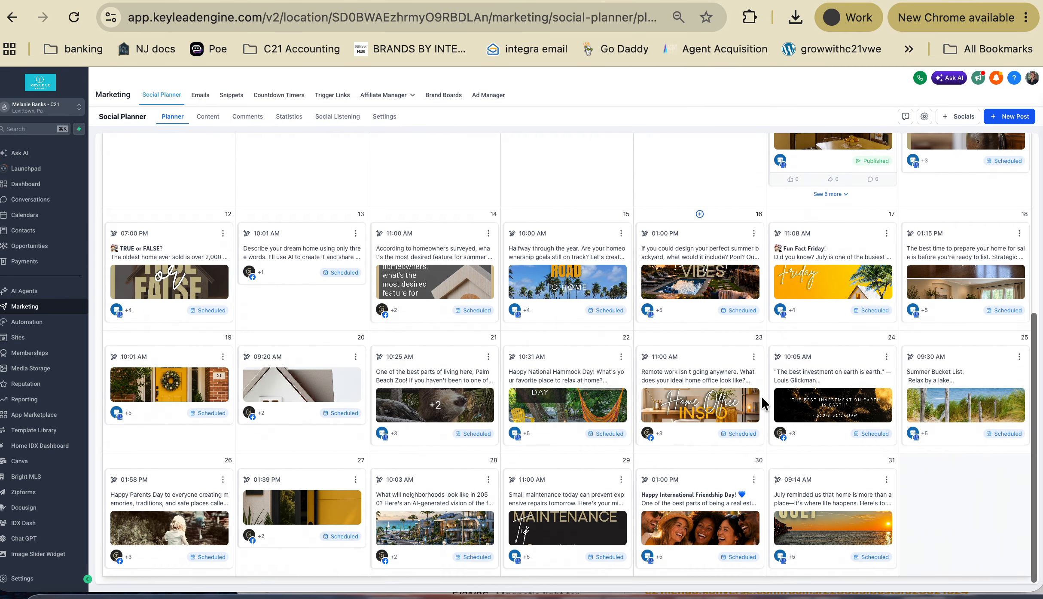
- Scroll the calendar PDF to the July 10 Testimonial Story and open its C21 design link in a new tab
{"action": "left_click", "coordinate": [661, 1]}
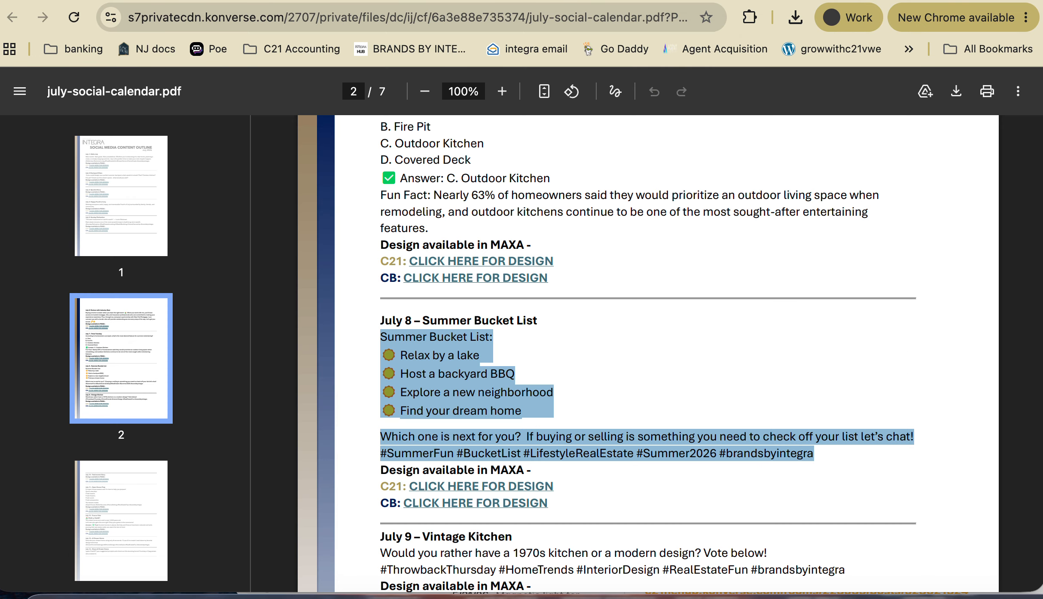
{"action": "scroll", "coordinate": [554, 261], "scroll_direction": "down", "scroll_amount": 5}
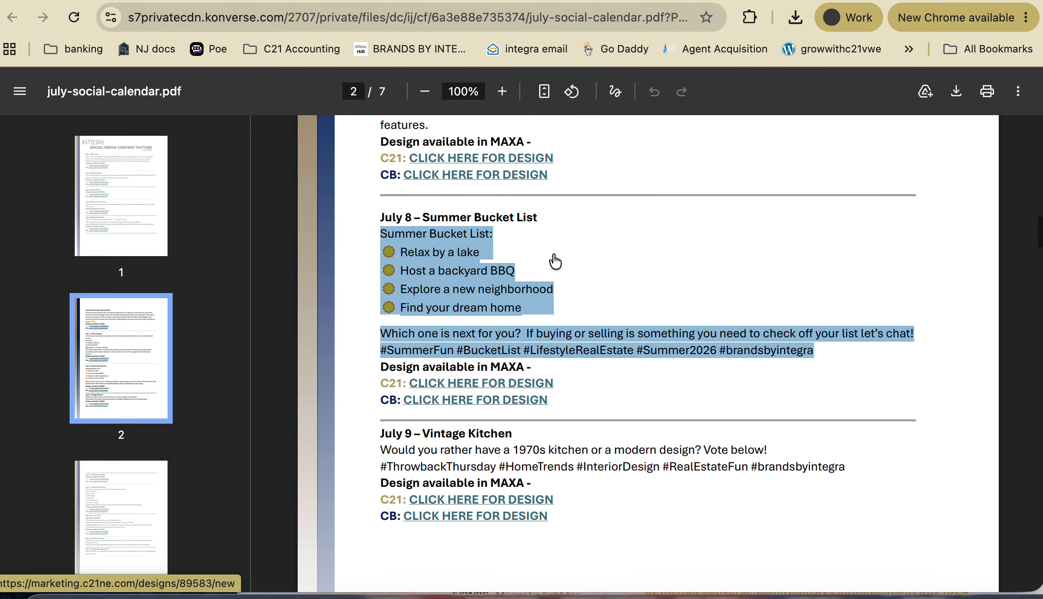
{"action": "scroll", "coordinate": [541, 279], "scroll_direction": "down", "scroll_amount": 2}
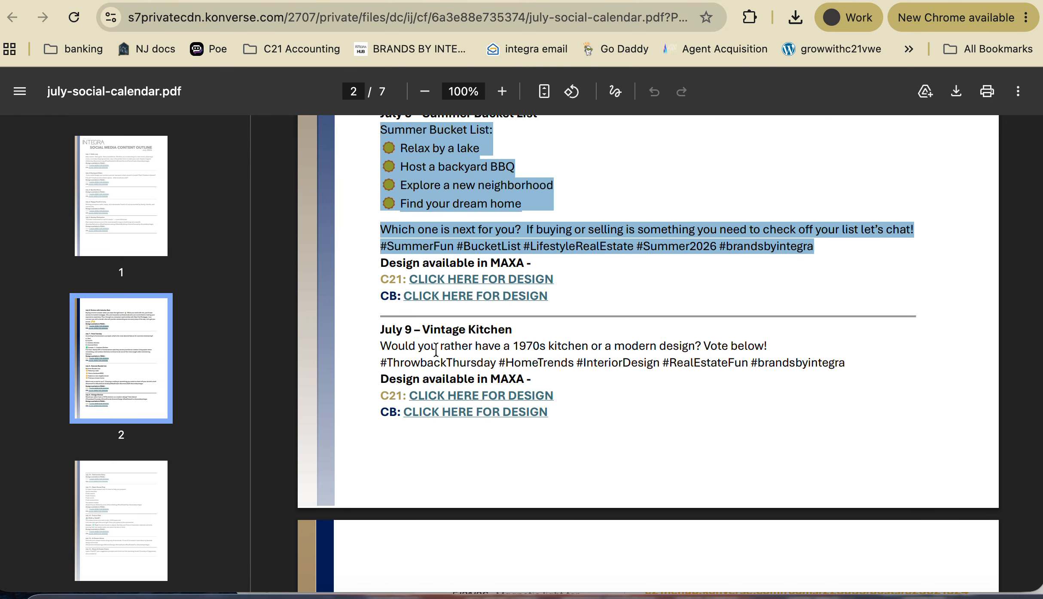
{"action": "scroll", "coordinate": [436, 349], "scroll_direction": "down", "scroll_amount": 4}
{"action": "scroll", "coordinate": [436, 349], "scroll_direction": "down", "scroll_amount": 7}
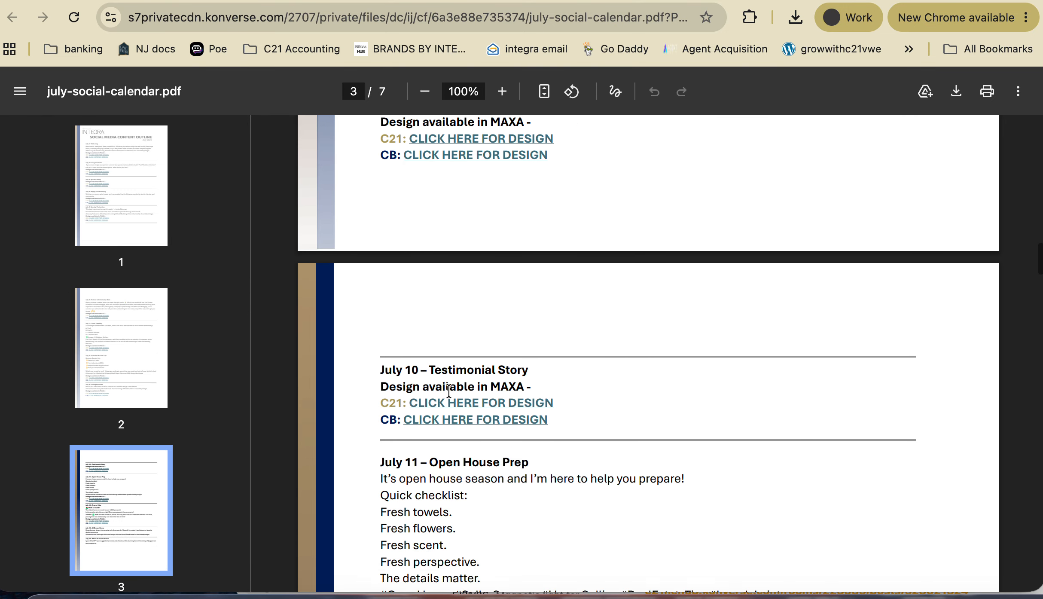
{"action": "scroll", "coordinate": [568, 342], "scroll_direction": "down", "scroll_amount": 1}
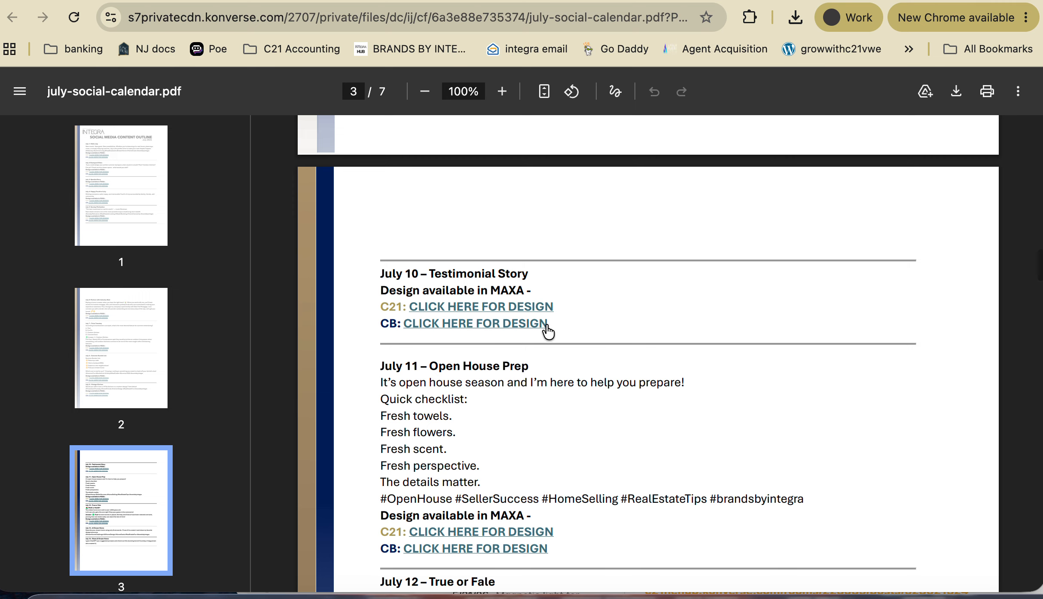
{"action": "right_click", "coordinate": [466, 306]}
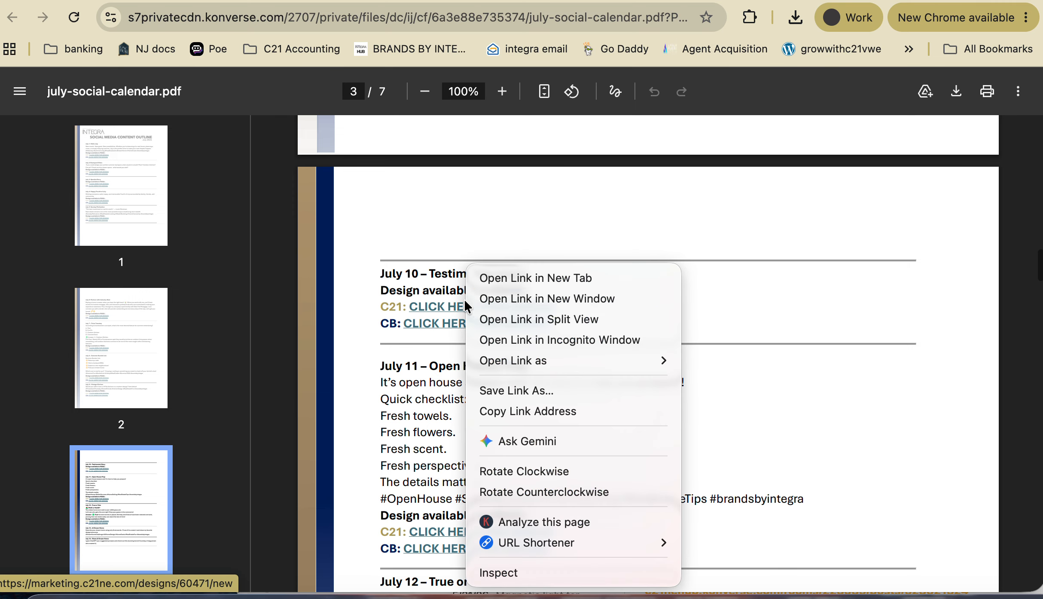
{"action": "left_click", "coordinate": [514, 280]}
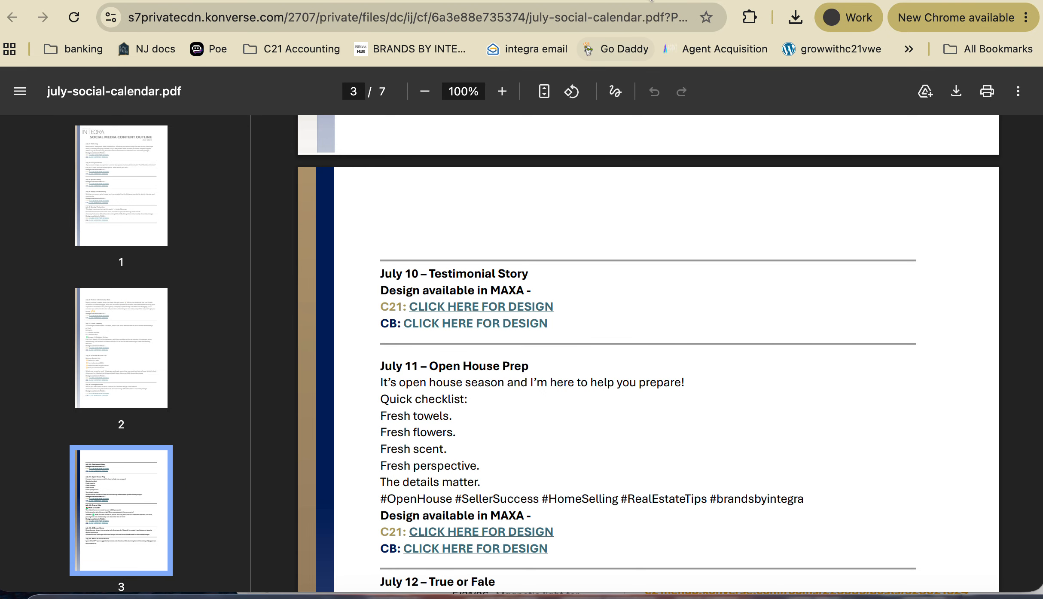
- Create the Testimonial design from the C21 template, accepting the one-testimonial warning with Continue
{"action": "left_click", "coordinate": [649, 1]}
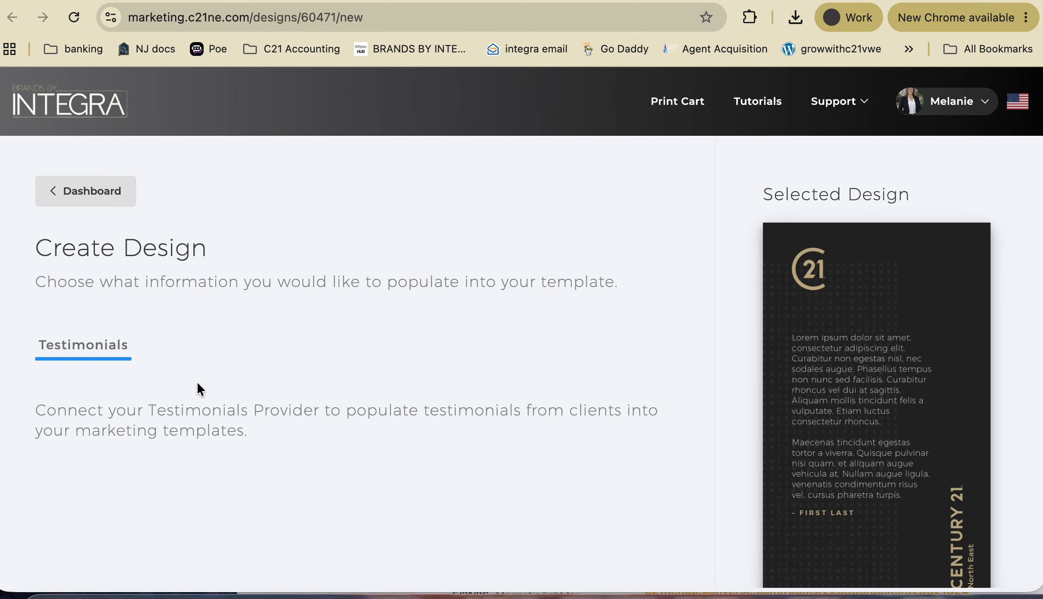
{"action": "scroll", "coordinate": [198, 388], "scroll_direction": "down", "scroll_amount": 5}
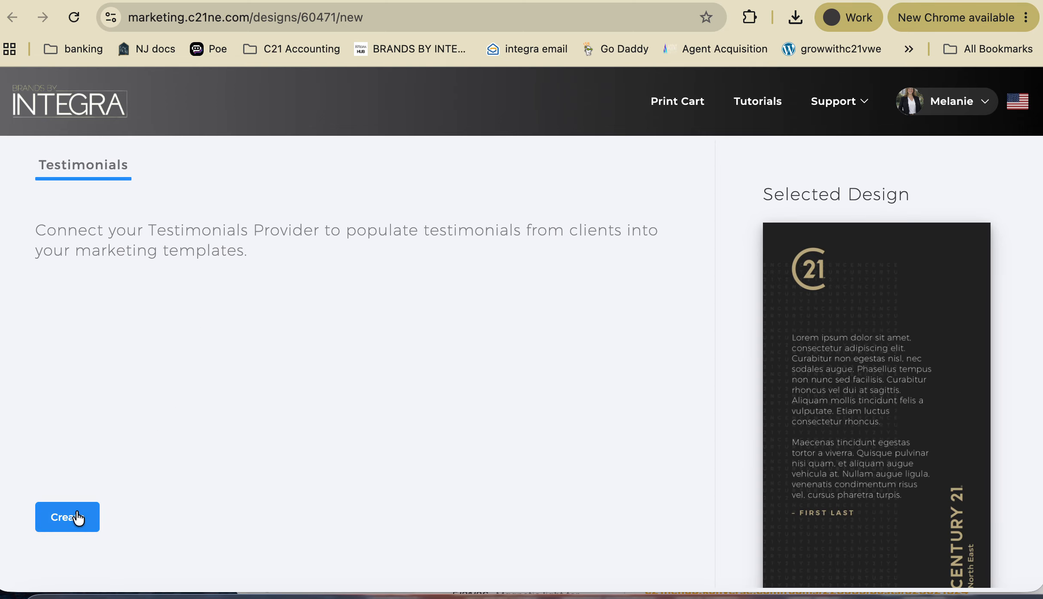
{"action": "left_click", "coordinate": [70, 518]}
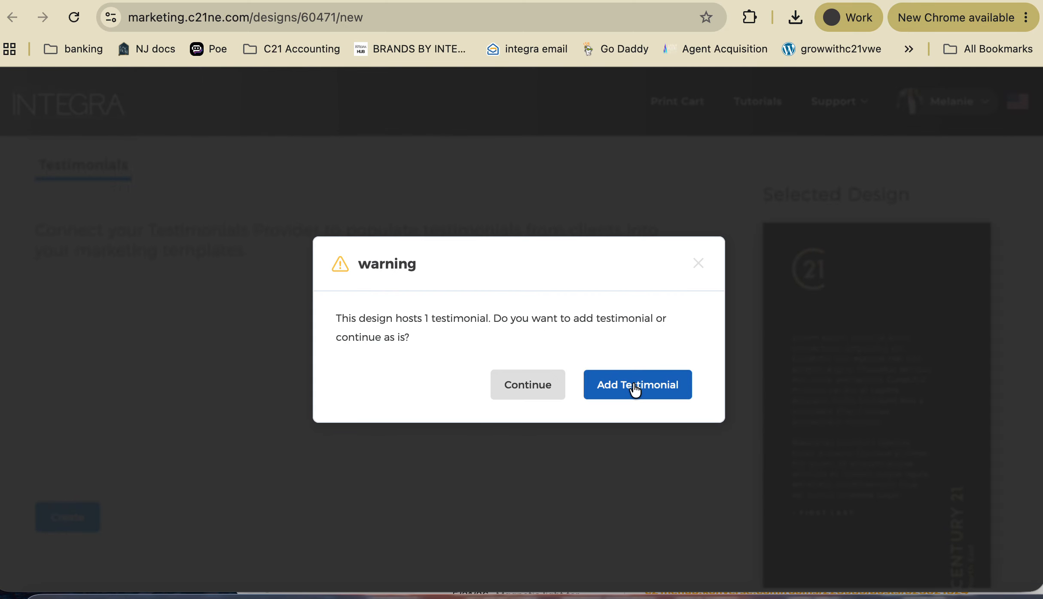
{"action": "left_click", "coordinate": [633, 389]}
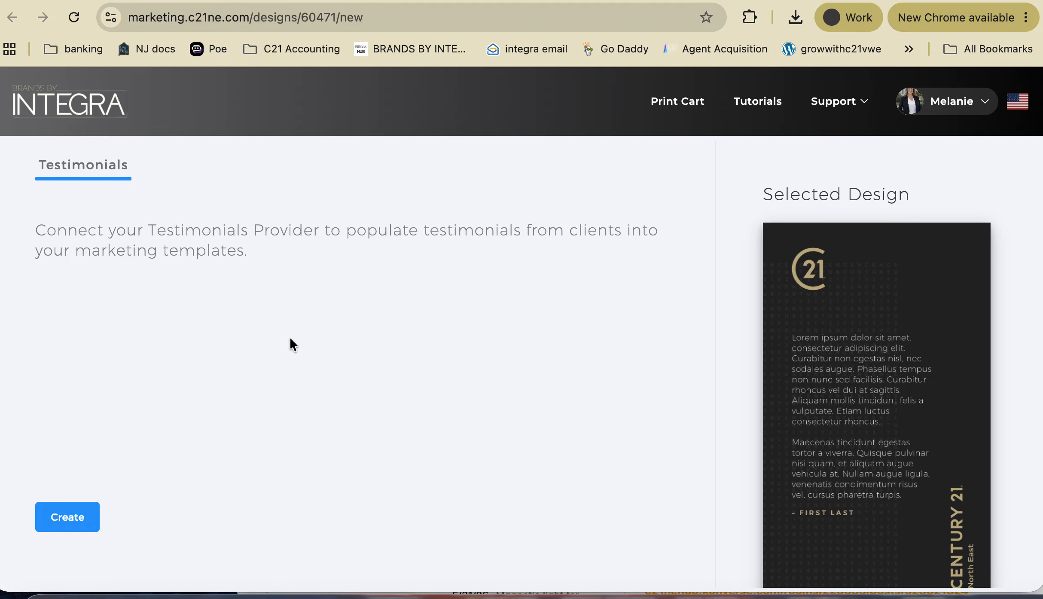
{"action": "left_click", "coordinate": [67, 516]}
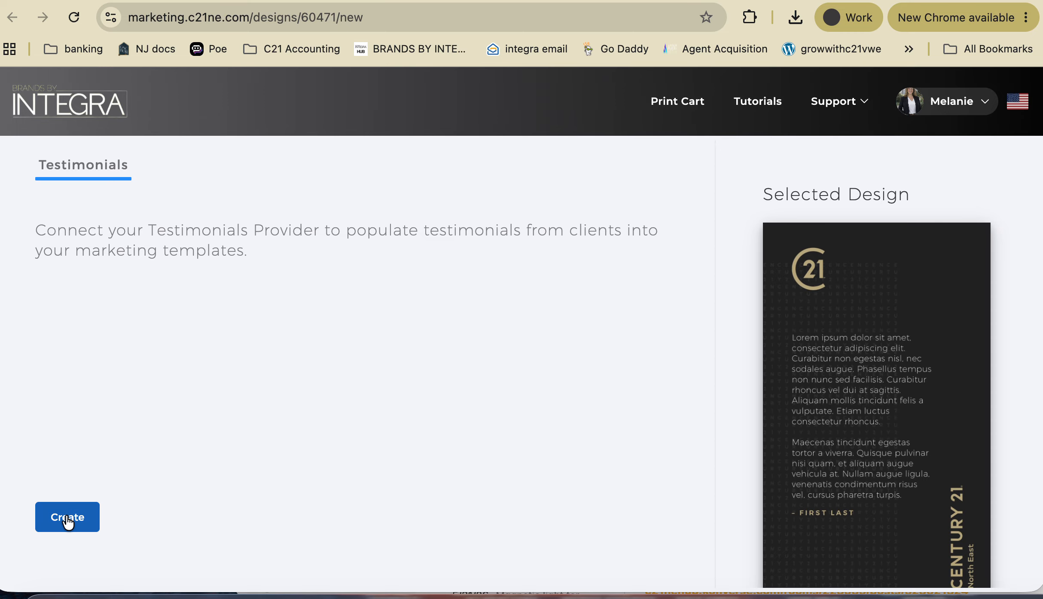
{"action": "left_click", "coordinate": [530, 385]}
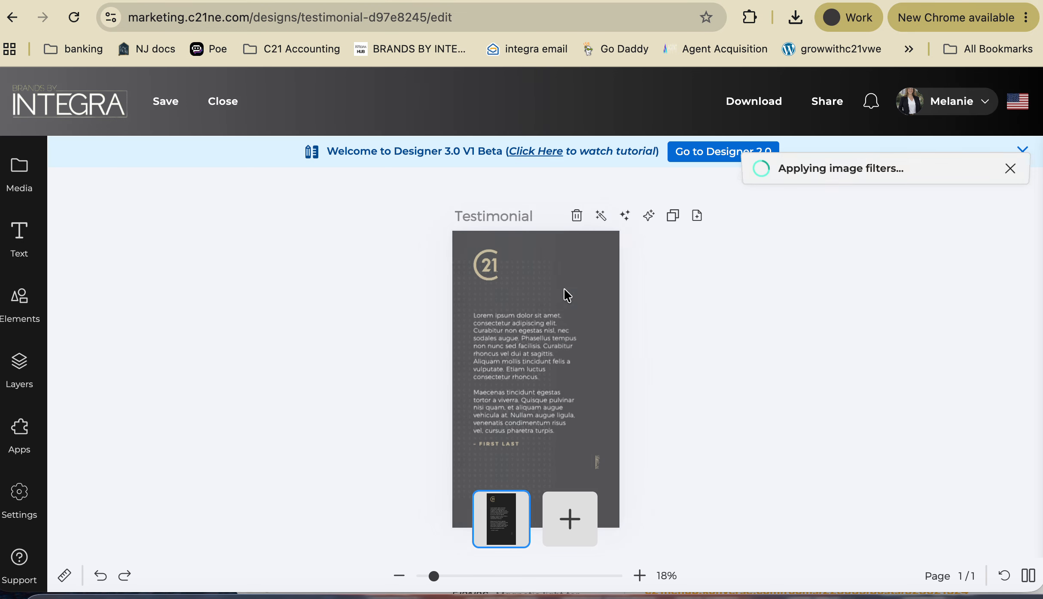
- Search the Shapes elements for 'sta' and add the five-star rating shape to the design
{"action": "left_click", "coordinate": [512, 343]}
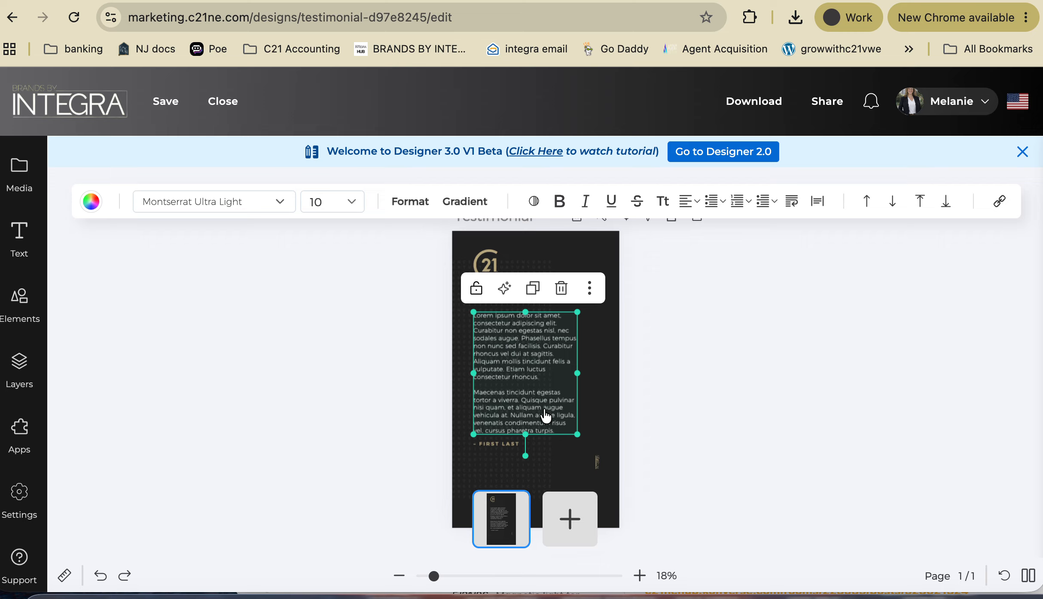
{"action": "left_click", "coordinate": [682, 345]}
{"action": "scroll", "coordinate": [406, 405], "scroll_direction": "down", "scroll_amount": 3}
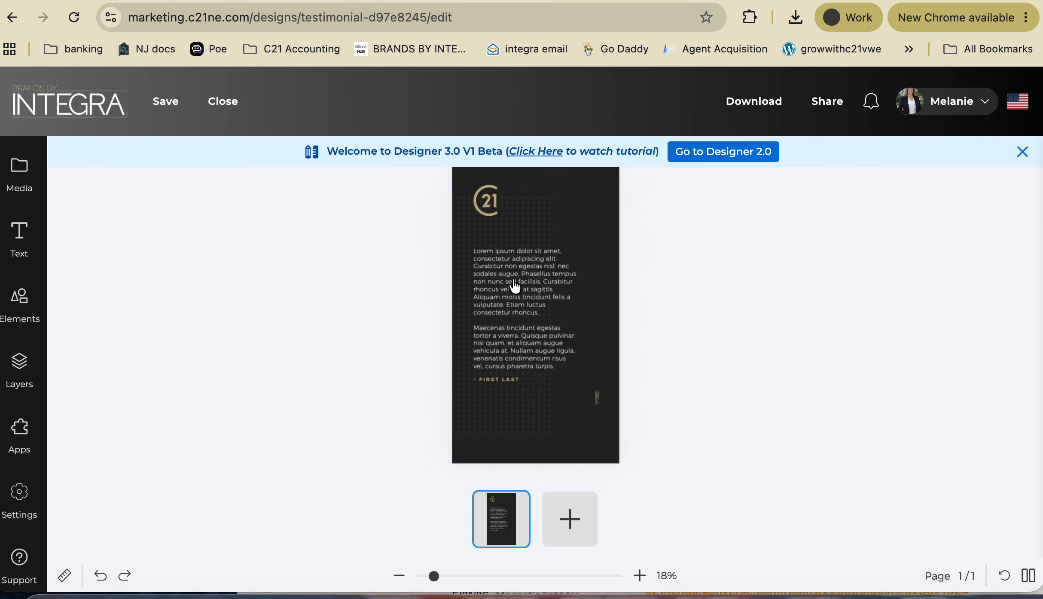
{"action": "left_click", "coordinate": [19, 301]}
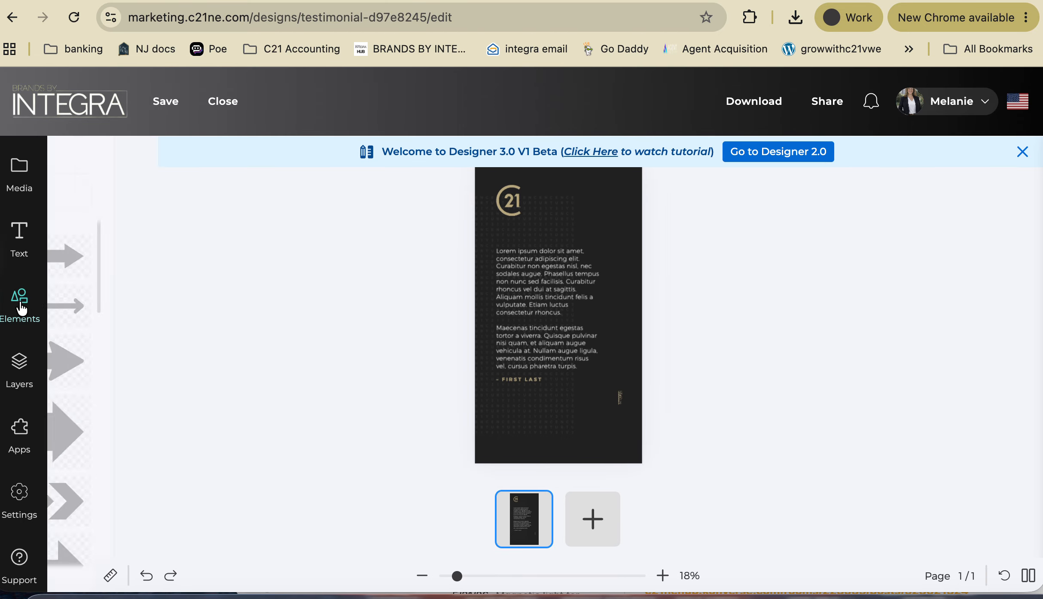
{"action": "left_click", "coordinate": [182, 198]}
{"action": "type", "text": "star"}
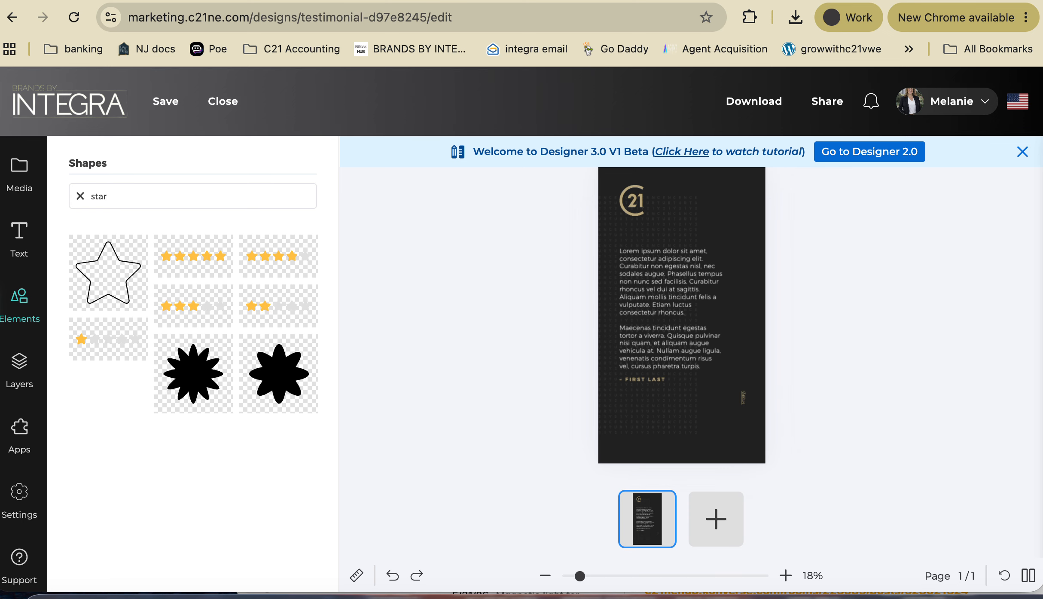
{"action": "left_click", "coordinate": [199, 265]}
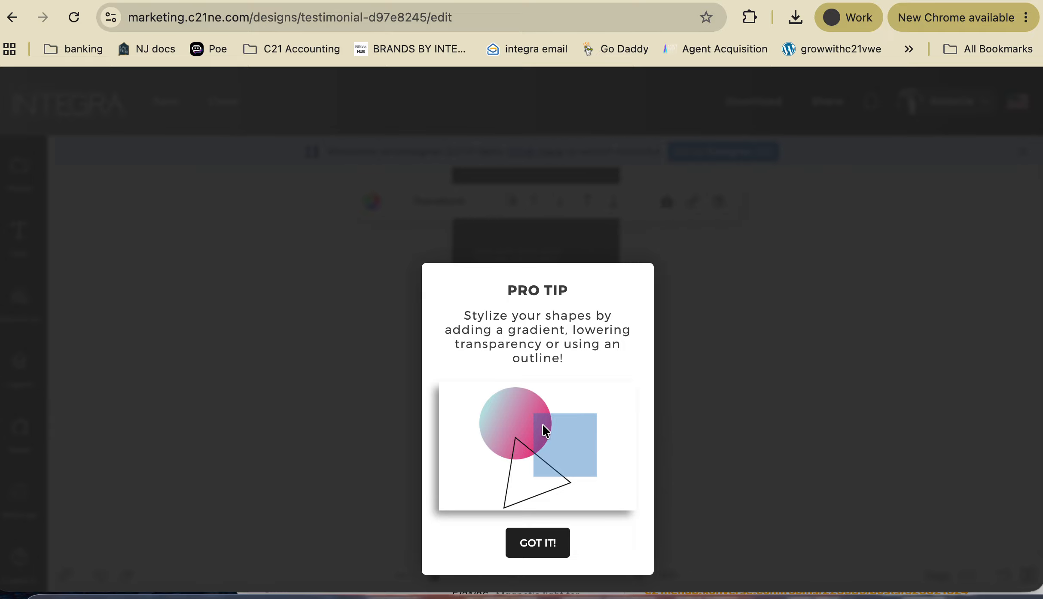
{"action": "left_click", "coordinate": [543, 542]}
- Move the star rating below the testimonial text, nudging the C21 logo at the top
{"action": "left_click_drag", "start_coordinate": [571, 320], "coordinate": [559, 235]}
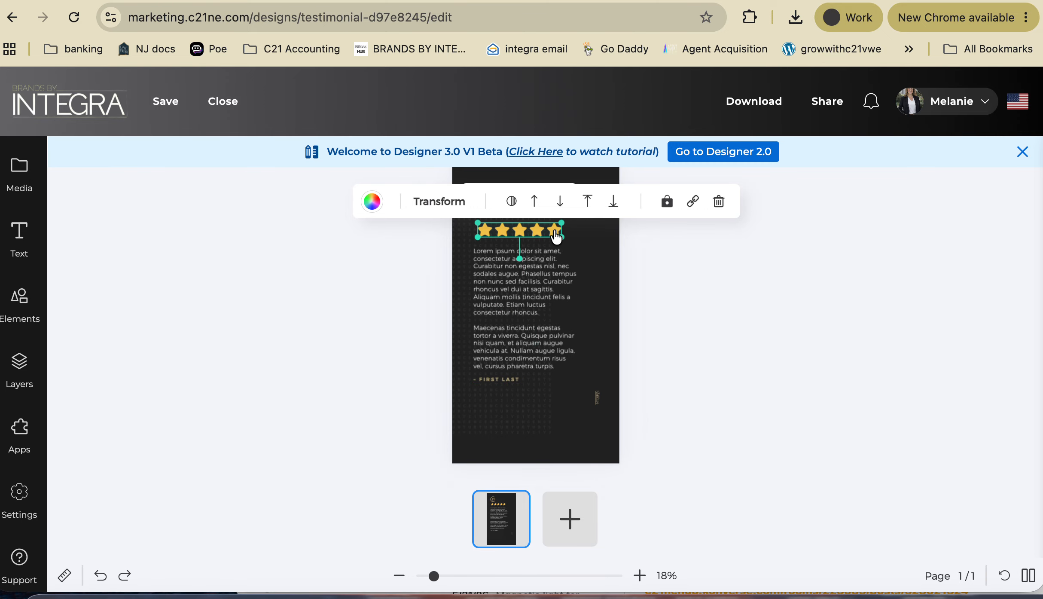
{"action": "left_click", "coordinate": [655, 281]}
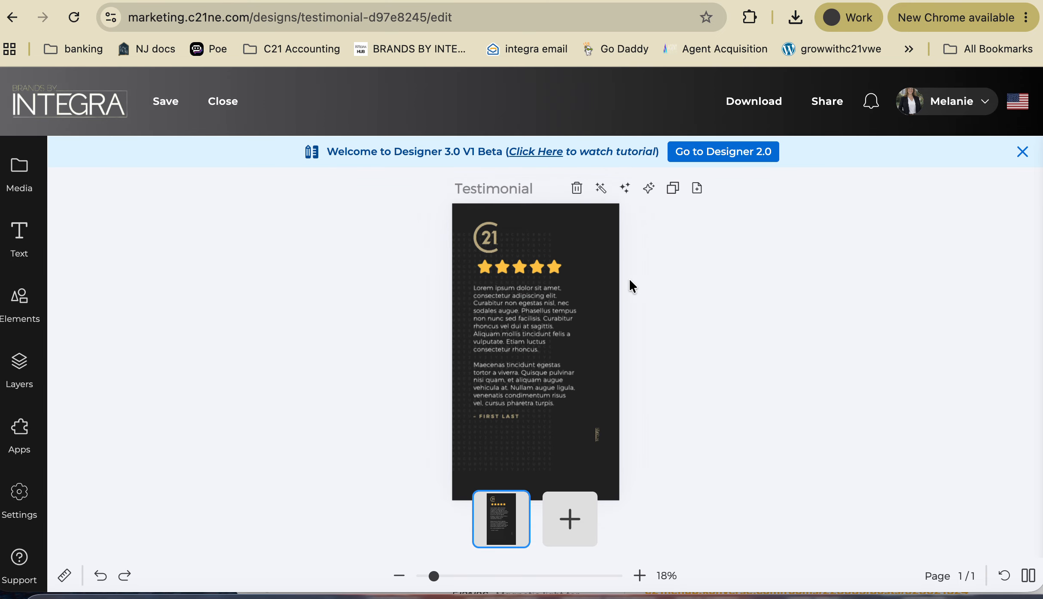
{"action": "left_click", "coordinate": [482, 236]}
{"action": "left_click_drag", "start_coordinate": [481, 235], "coordinate": [478, 230]}
{"action": "left_click_drag", "start_coordinate": [523, 268], "coordinate": [539, 452]}
{"action": "left_click", "coordinate": [748, 368]}
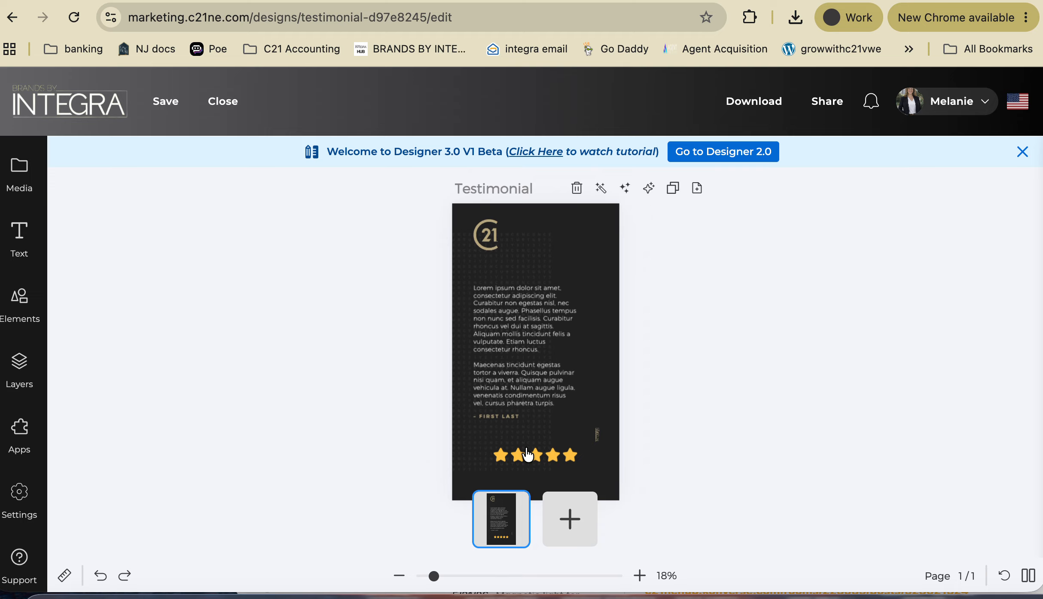
- Edit the signature line, deleting the FIRST LAST placeholder text
{"action": "left_click", "coordinate": [499, 414]}
{"action": "double_click", "coordinate": [501, 417]}
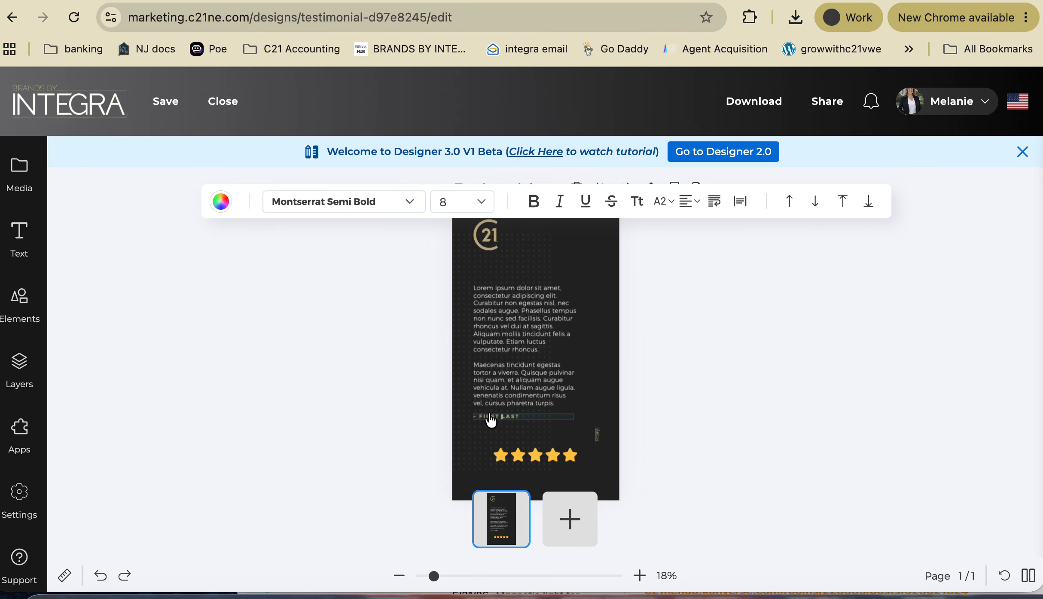
{"action": "key", "text": "BackSpace"}
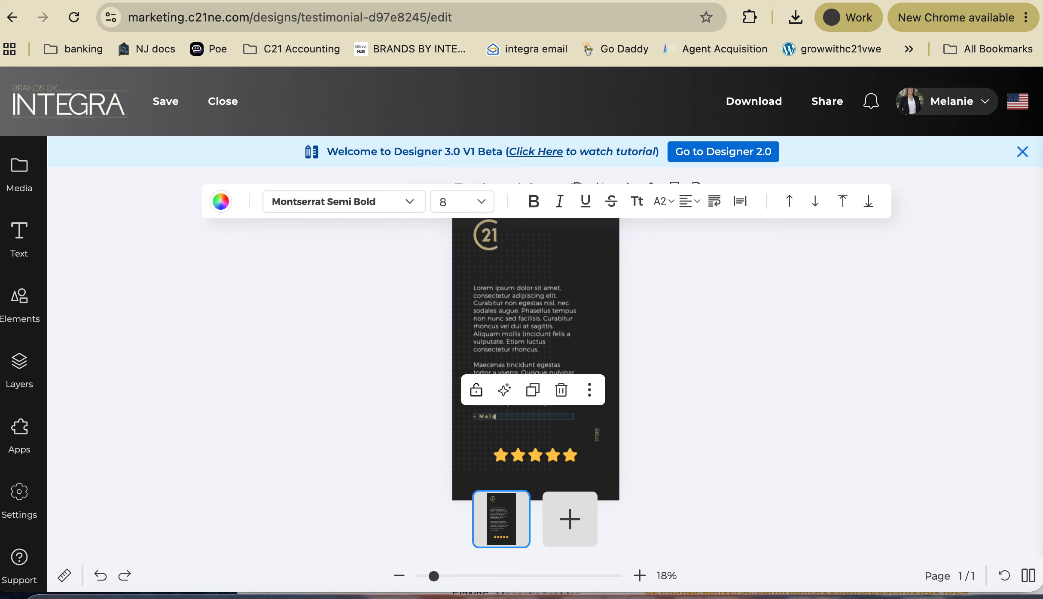
{"action": "left_click", "coordinate": [535, 457]}
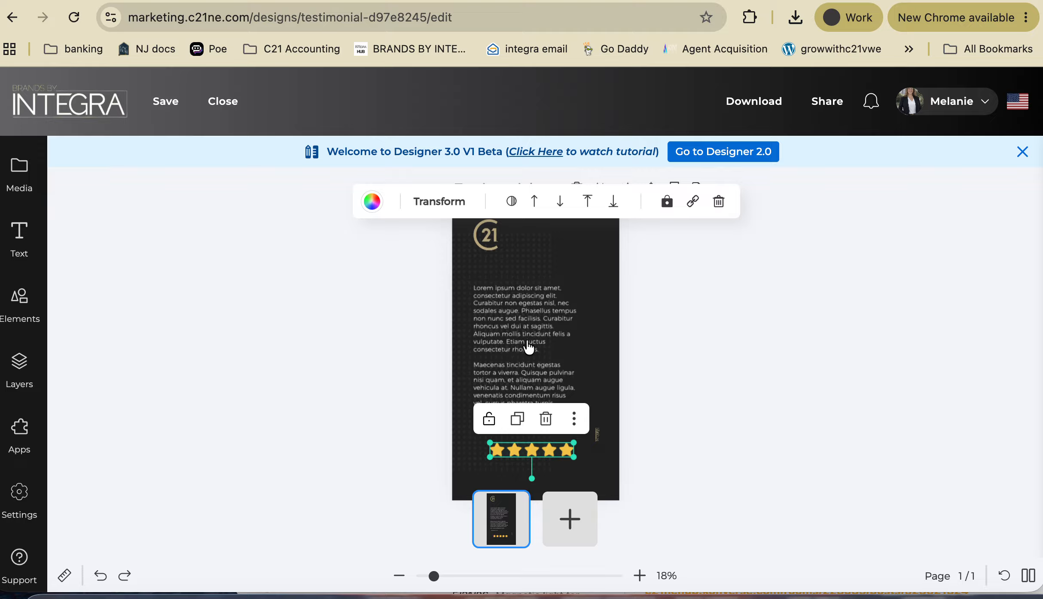
{"action": "scroll", "coordinate": [746, 364], "scroll_direction": "down", "scroll_amount": 1}
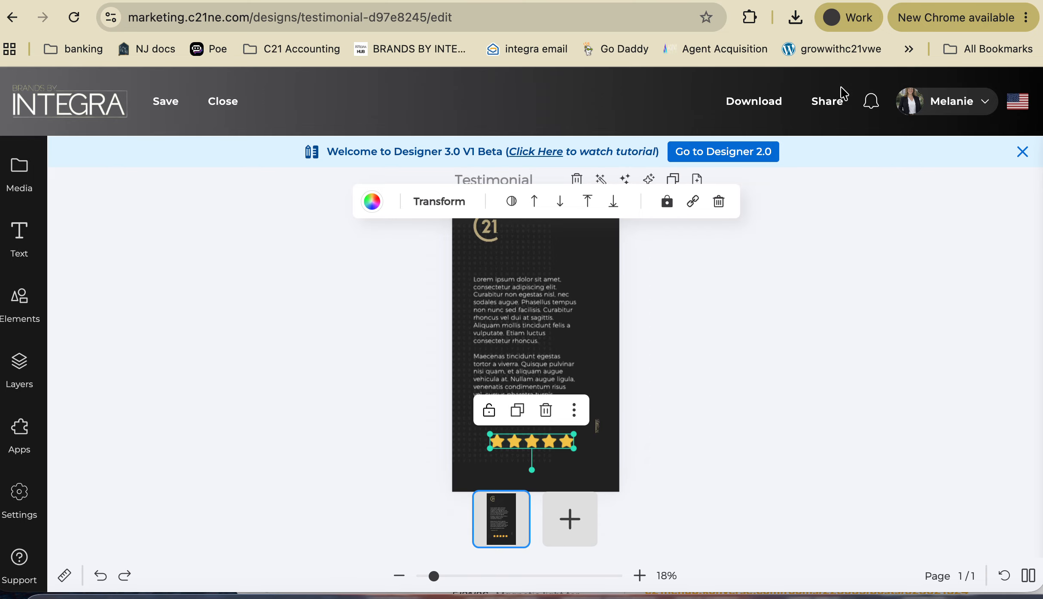
- Download the design as PNG Testimonial-0.png, ignoring the low-resolution and spell-check warnings
{"action": "left_click", "coordinate": [746, 106]}
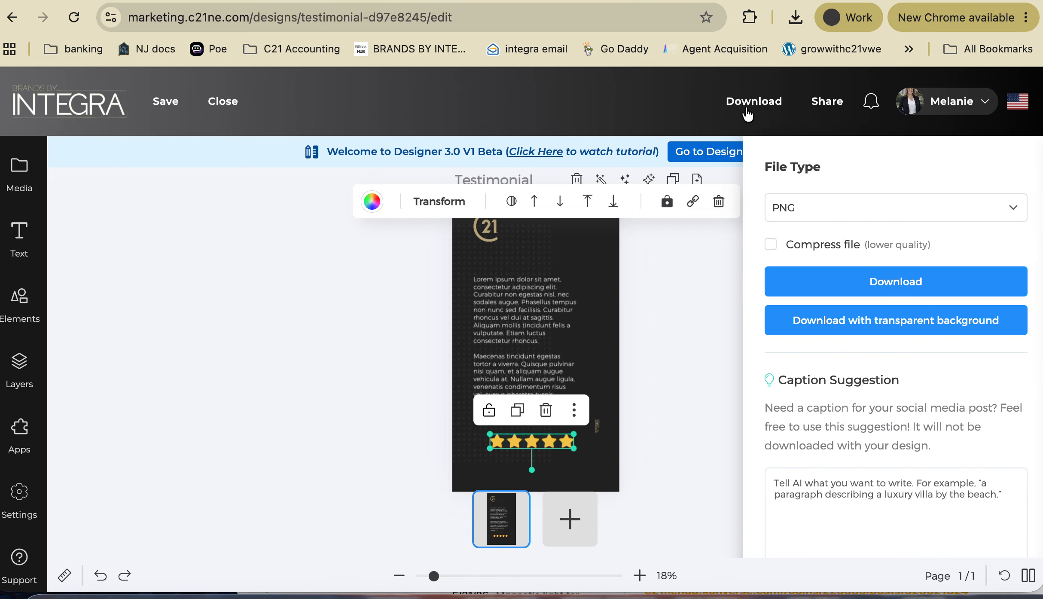
{"action": "left_click", "coordinate": [884, 284]}
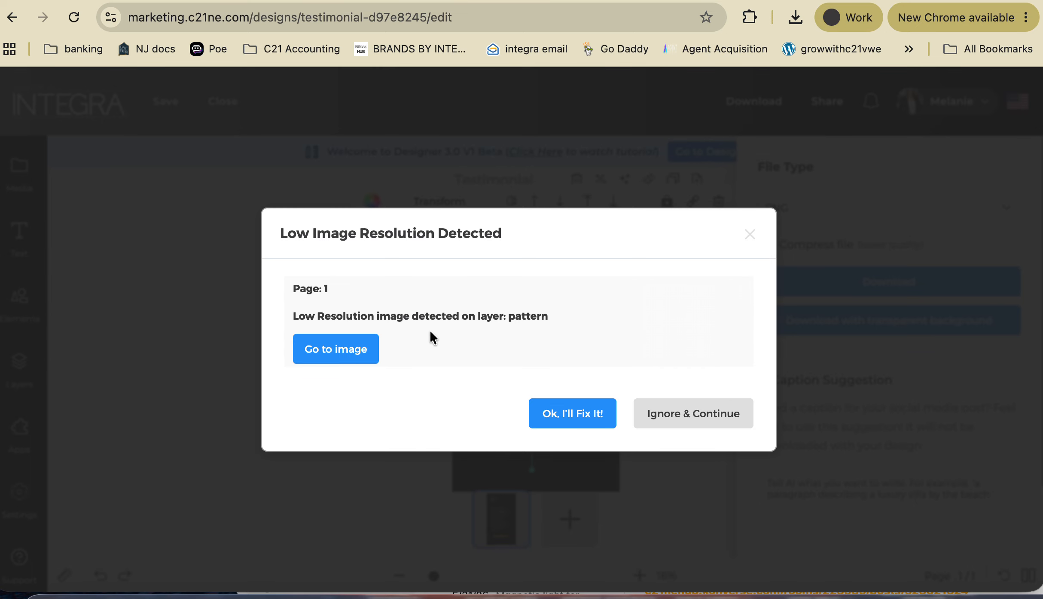
{"action": "left_click", "coordinate": [696, 419]}
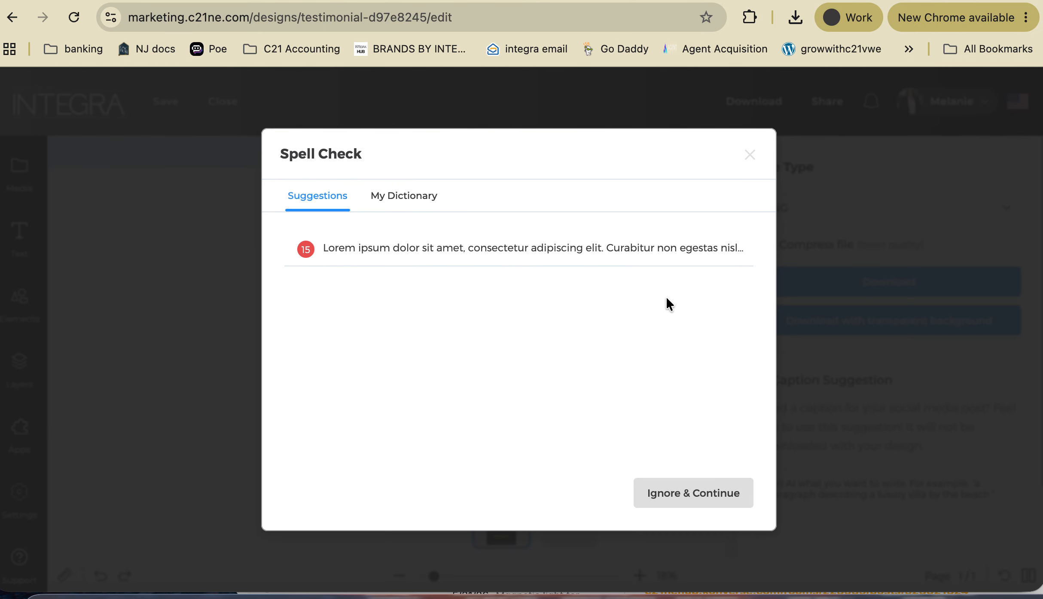
{"action": "left_click", "coordinate": [685, 494]}
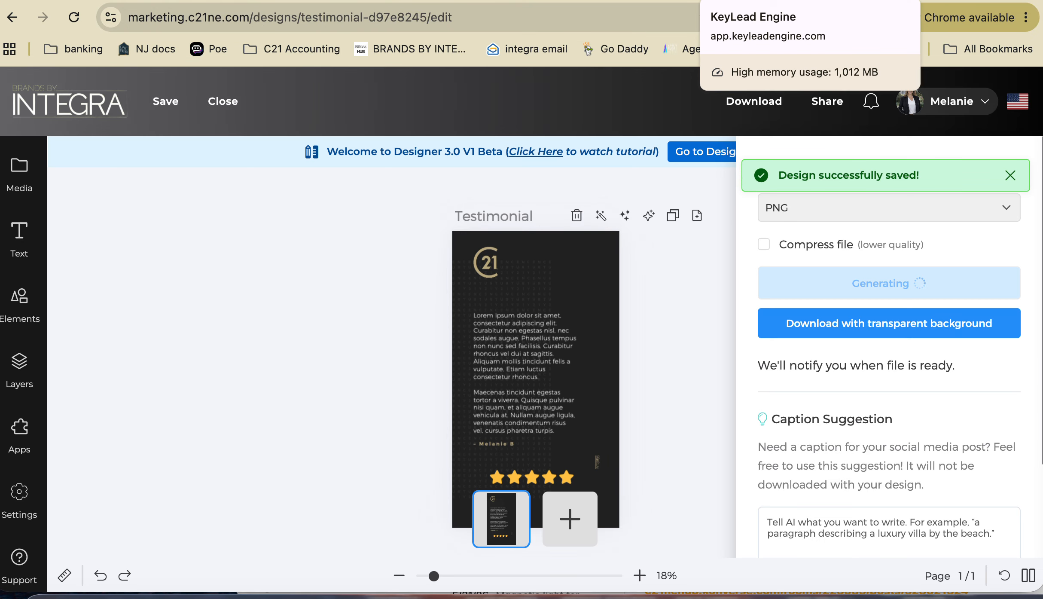
{"action": "left_click", "coordinate": [726, 1]}
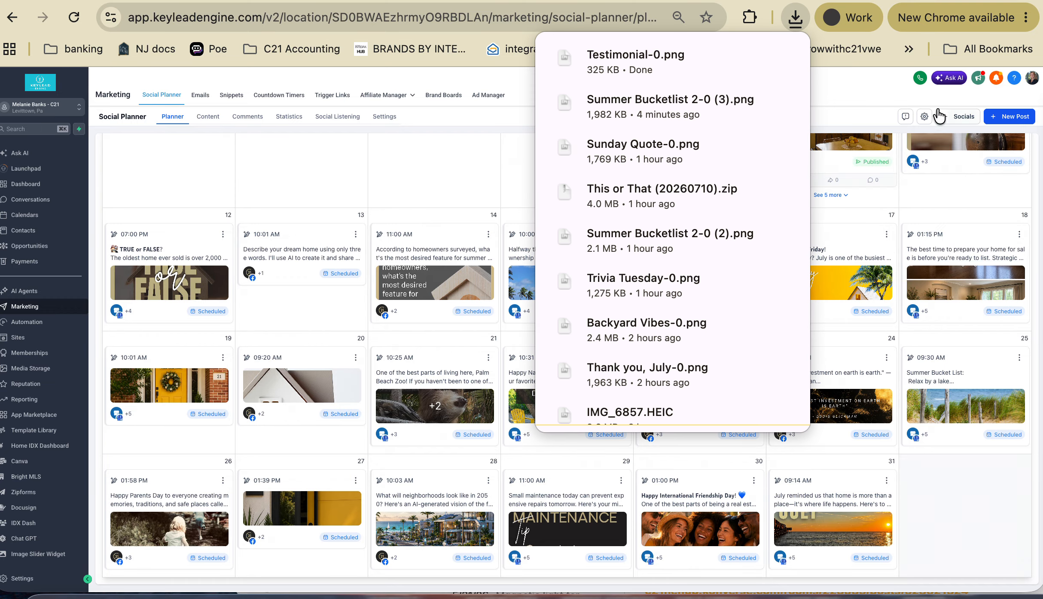
- Start a new post targeting the Sun Seeking CEO Facebook page and Instagram account
{"action": "left_click", "coordinate": [1012, 119]}
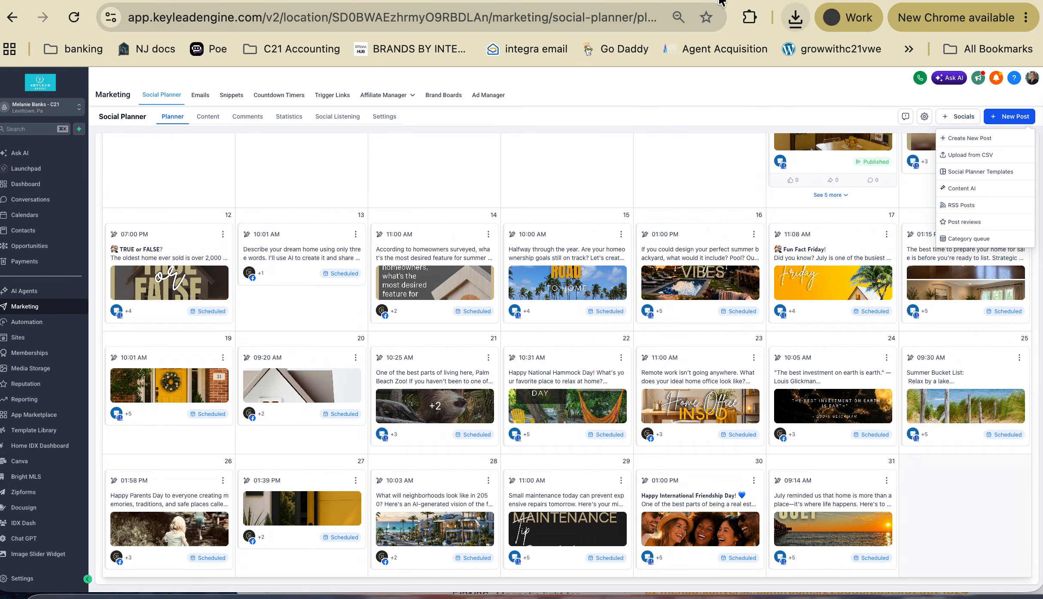
{"action": "left_click", "coordinate": [645, 1]}
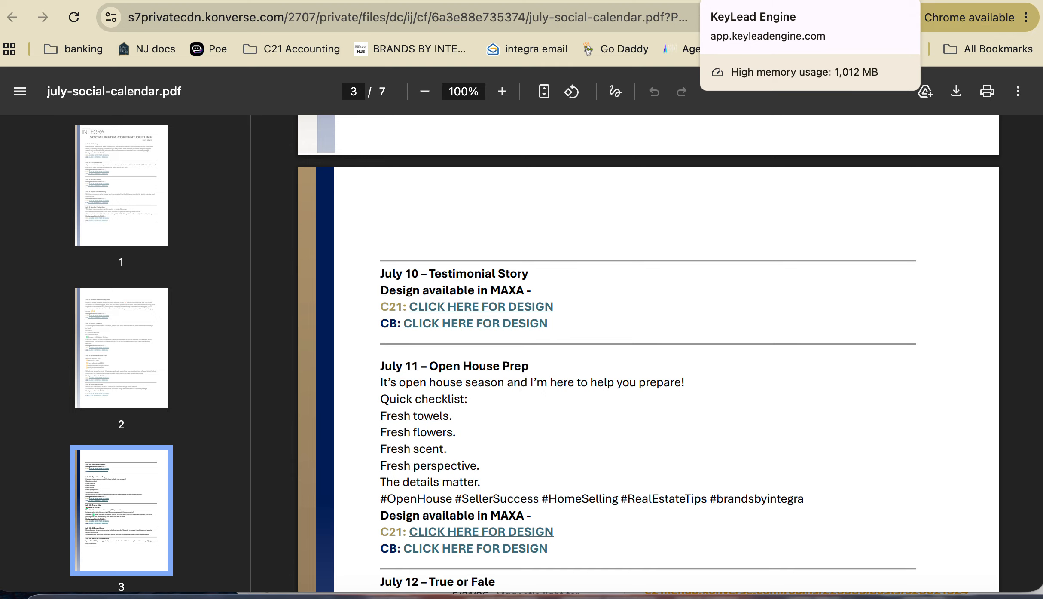
{"action": "left_click", "coordinate": [687, 1]}
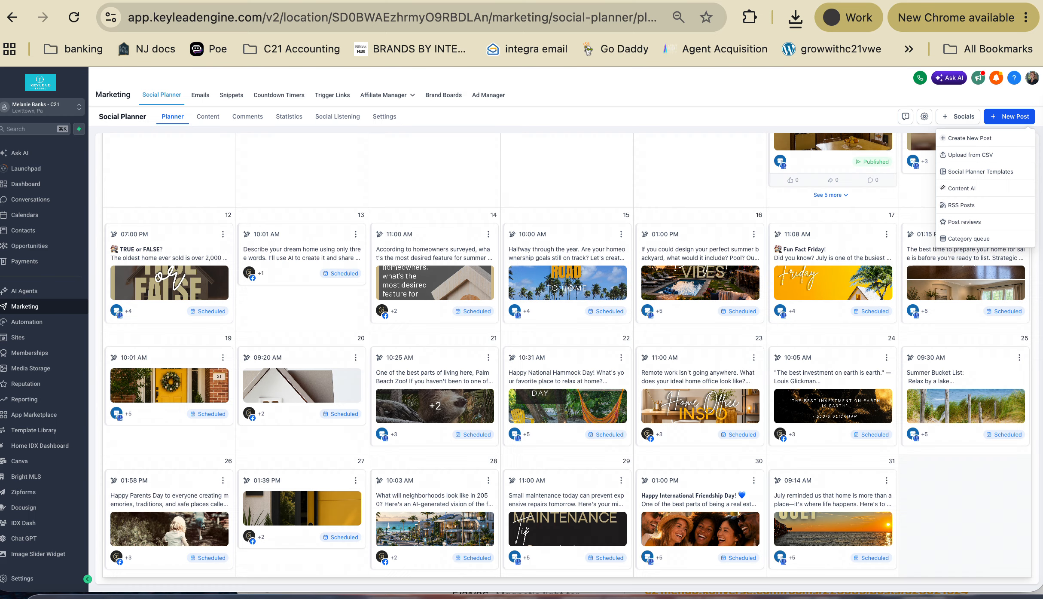
{"action": "left_click", "coordinate": [967, 138]}
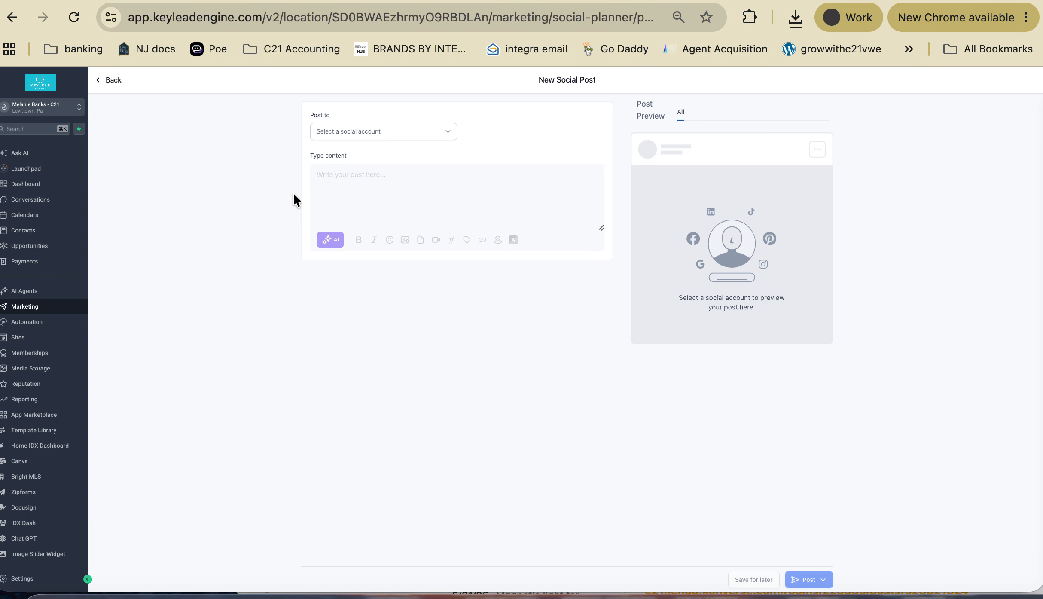
{"action": "left_click", "coordinate": [432, 131]}
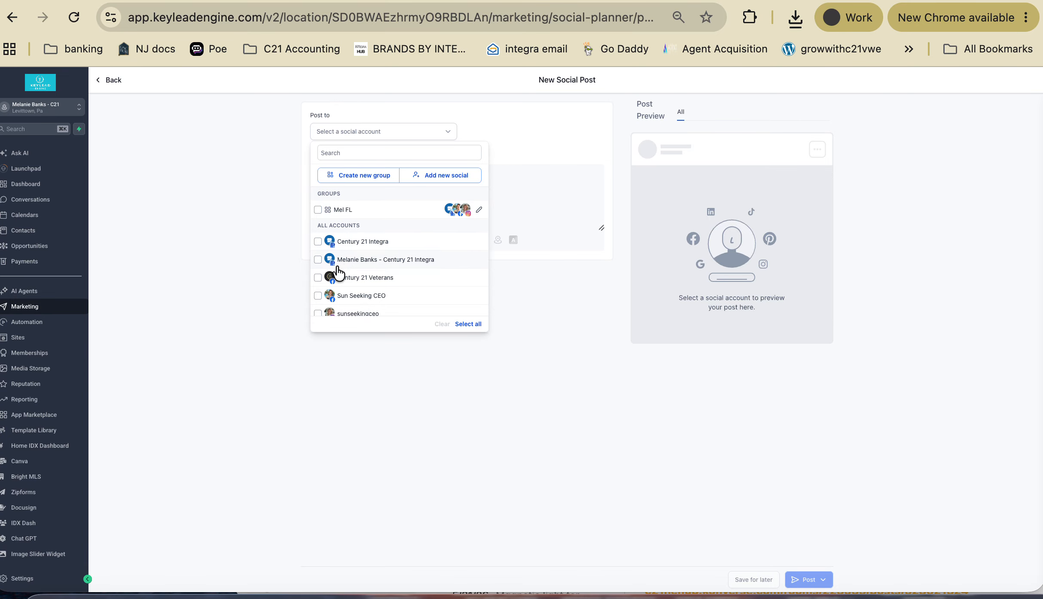
{"action": "left_click", "coordinate": [317, 296]}
{"action": "scroll", "coordinate": [318, 296], "scroll_direction": "down", "scroll_amount": 1}
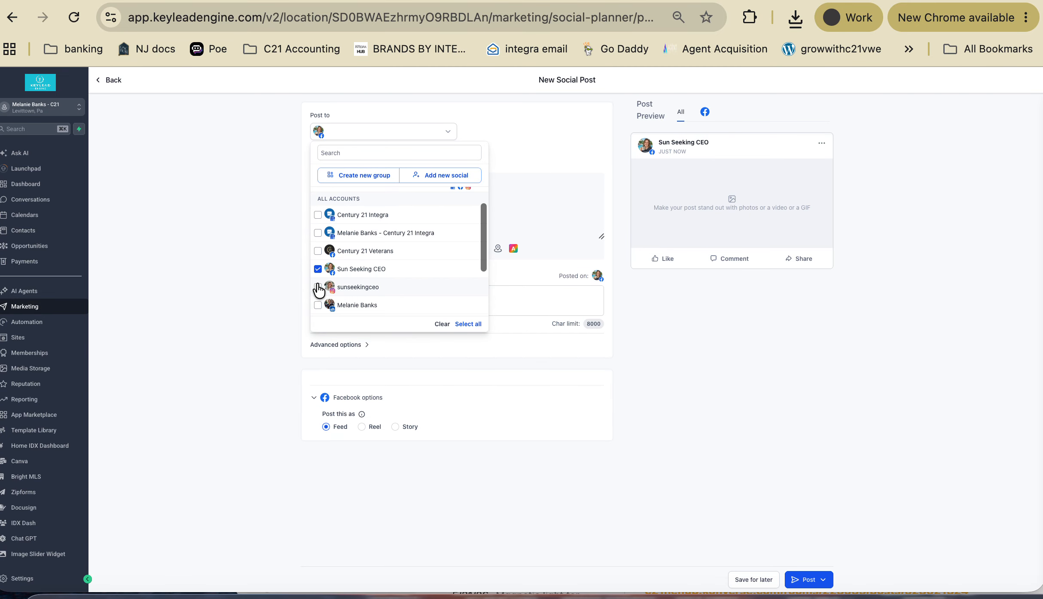
{"action": "left_click", "coordinate": [318, 286]}
{"action": "left_click", "coordinate": [536, 218]}
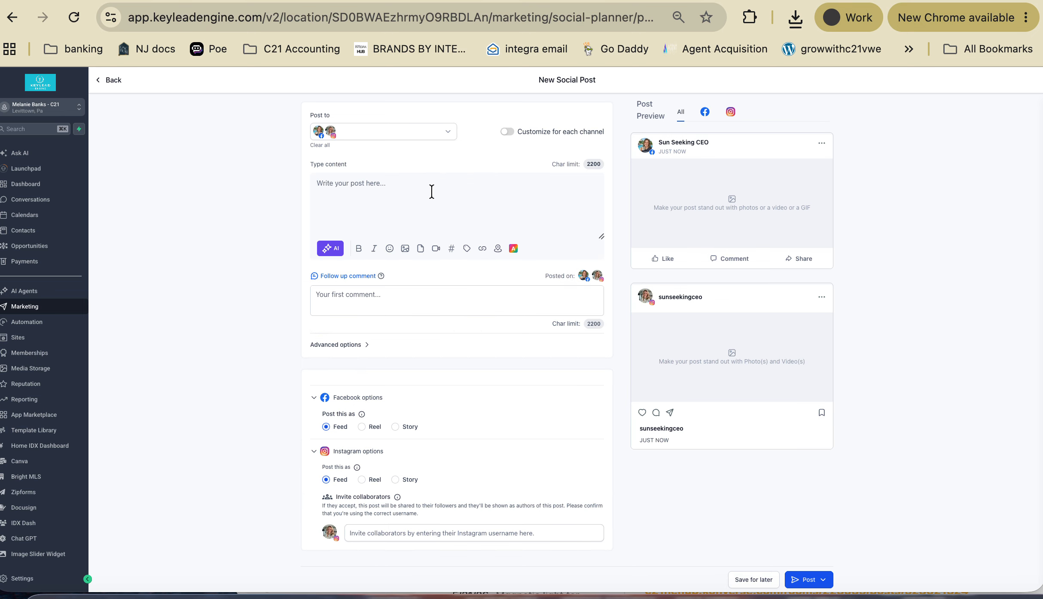
- Set both the Facebook and Instagram posts to Story and pick an image from Media Storage
{"action": "left_click", "coordinate": [394, 427]}
{"action": "left_click", "coordinate": [395, 406]}
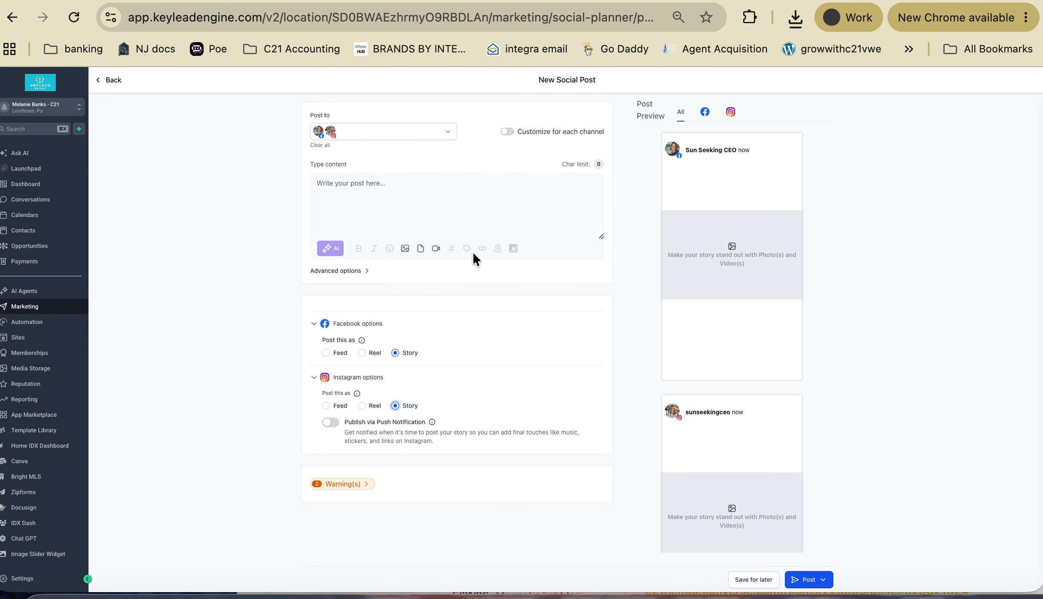
{"action": "left_click", "coordinate": [406, 249]}
{"action": "left_click", "coordinate": [398, 231]}
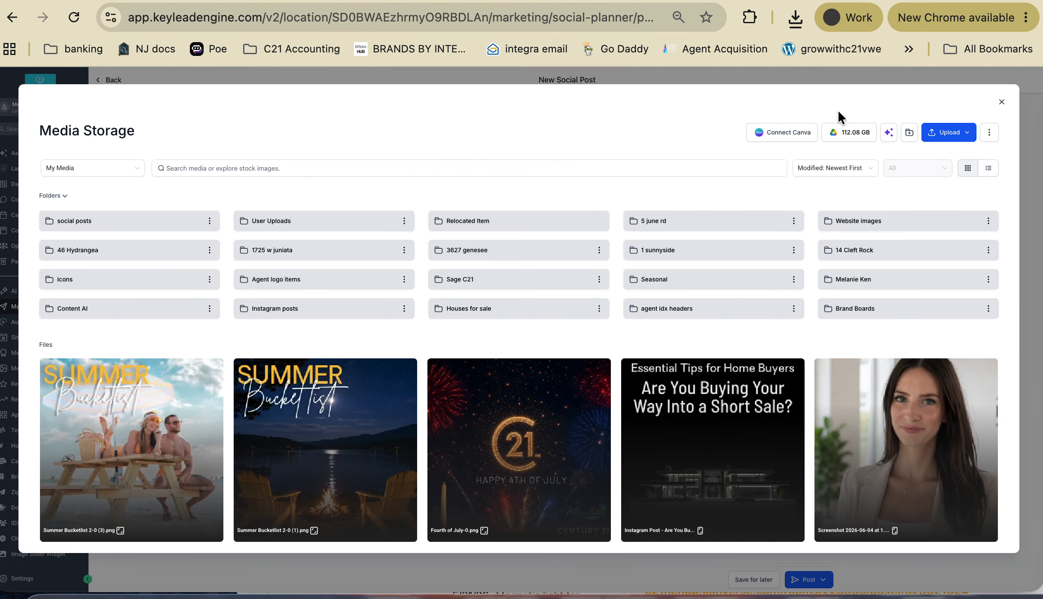
- Upload Testimonial-0.png from Downloads to Media Storage and insert it into the story post
{"action": "left_click", "coordinate": [945, 132]}
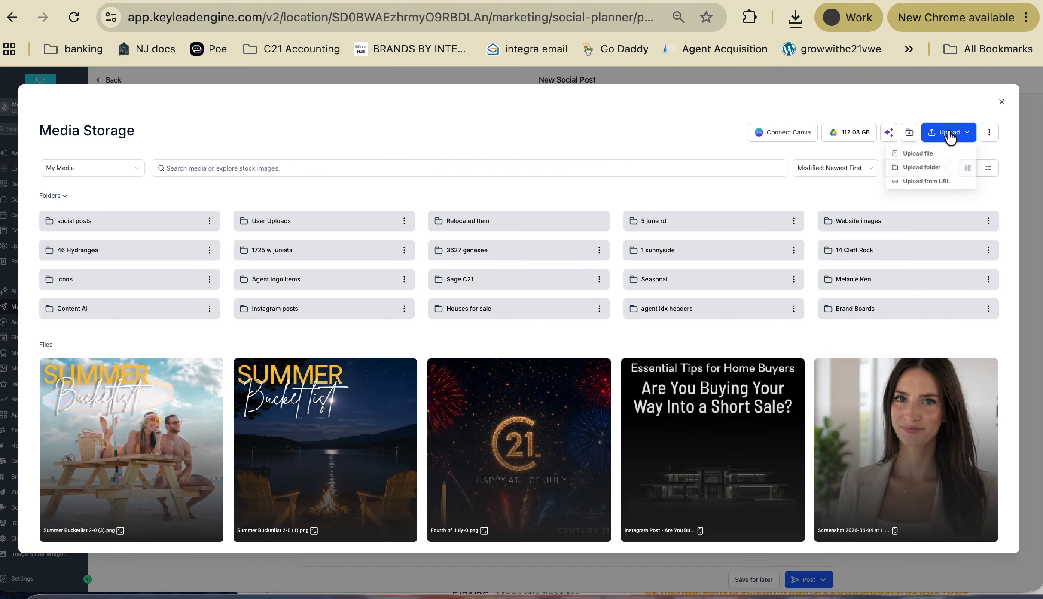
{"action": "left_click", "coordinate": [912, 154]}
{"action": "left_click", "coordinate": [360, 178]}
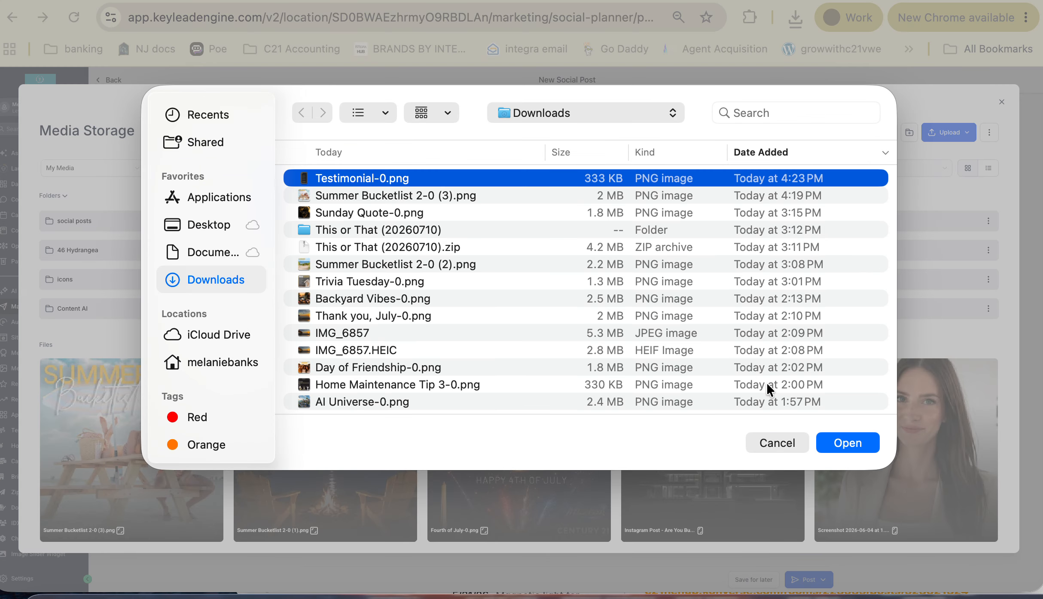
{"action": "left_click", "coordinate": [879, 447]}
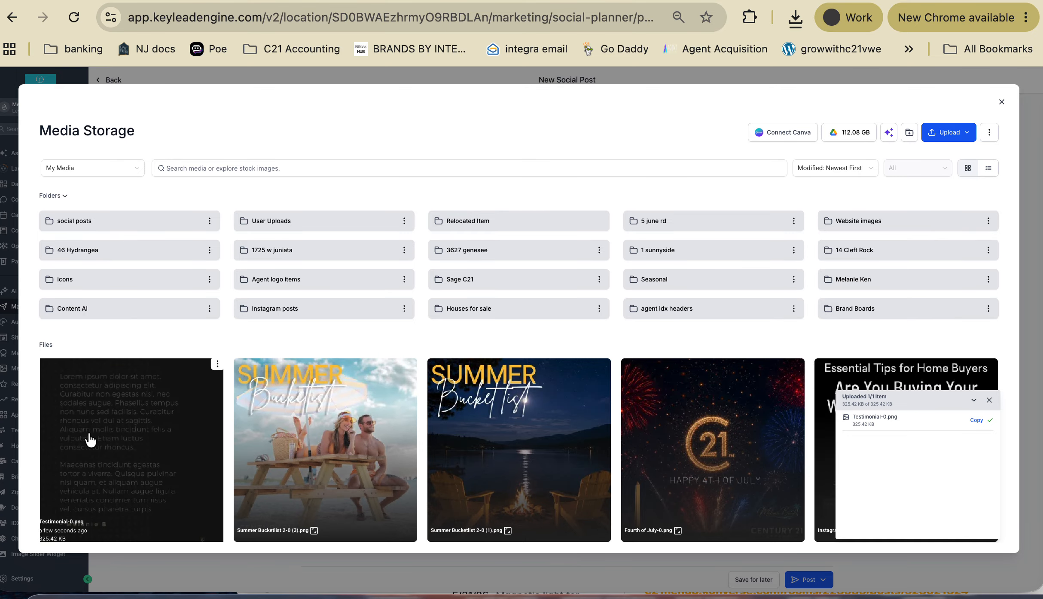
{"action": "left_click", "coordinate": [114, 431]}
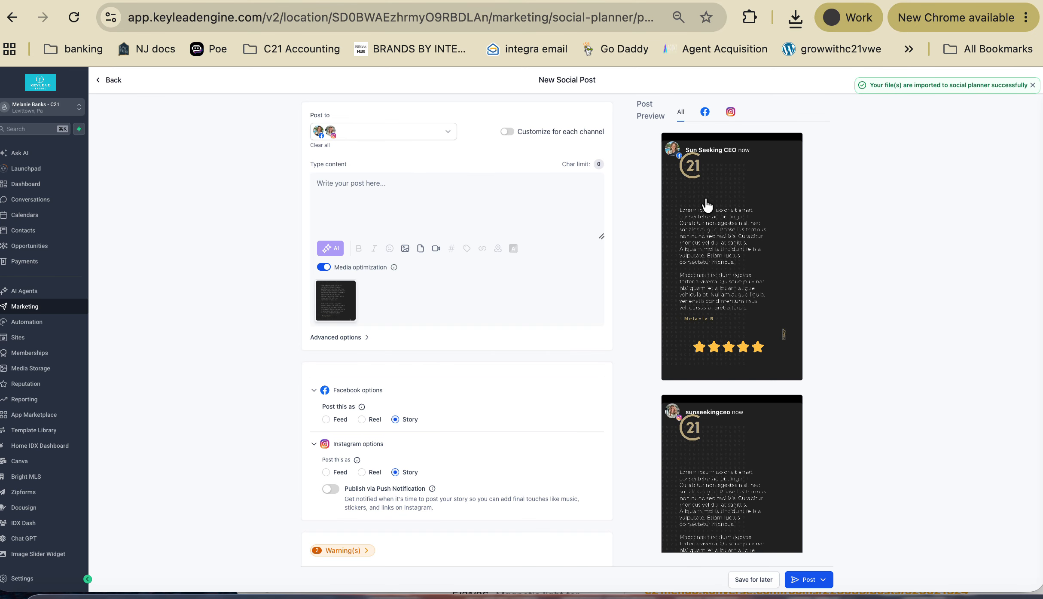
{"action": "scroll", "coordinate": [687, 318], "scroll_direction": "down", "scroll_amount": 3}
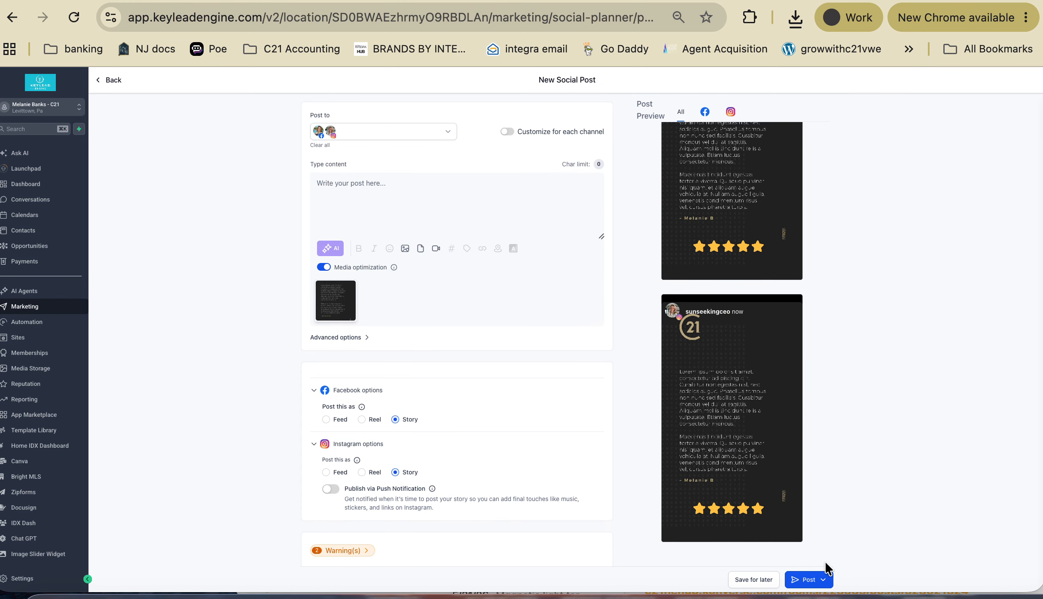
{"action": "left_click", "coordinate": [824, 579]}
- Shift the Bucketlist script text slightly right in the Summer Bucketlist 2 design
{"action": "left_click", "coordinate": [677, 8]}
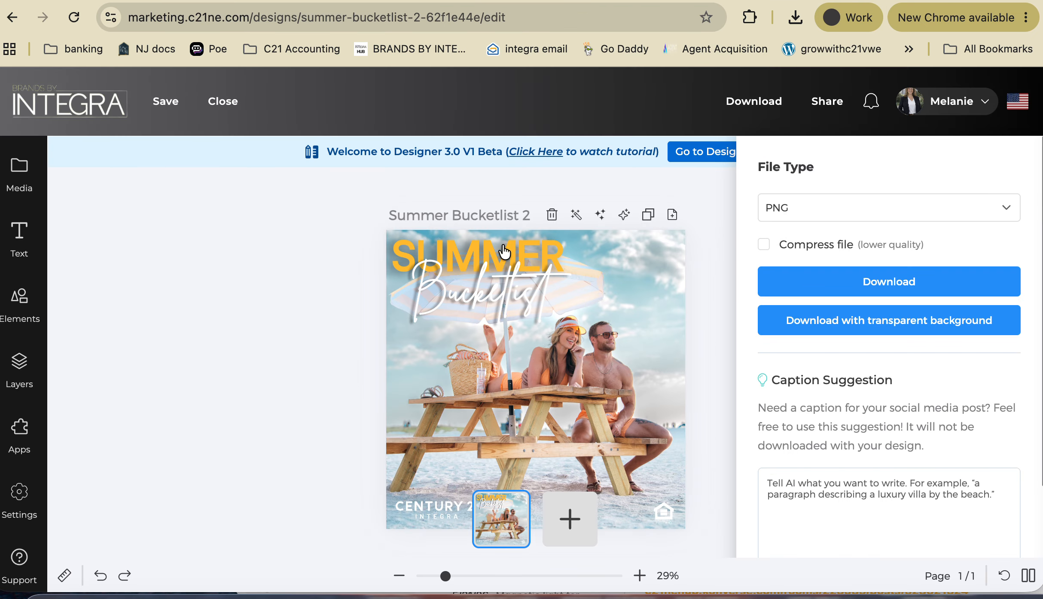
{"action": "left_click", "coordinate": [483, 287]}
{"action": "mouse_move", "coordinate": [484, 286]}
{"action": "left_mouse_down"}
{"action": "mouse_move", "coordinate": [583, 282]}
{"action": "mouse_move", "coordinate": [472, 284]}
{"action": "mouse_move", "coordinate": [489, 240]}
{"action": "mouse_move", "coordinate": [494, 287]}
{"action": "left_mouse_up"}
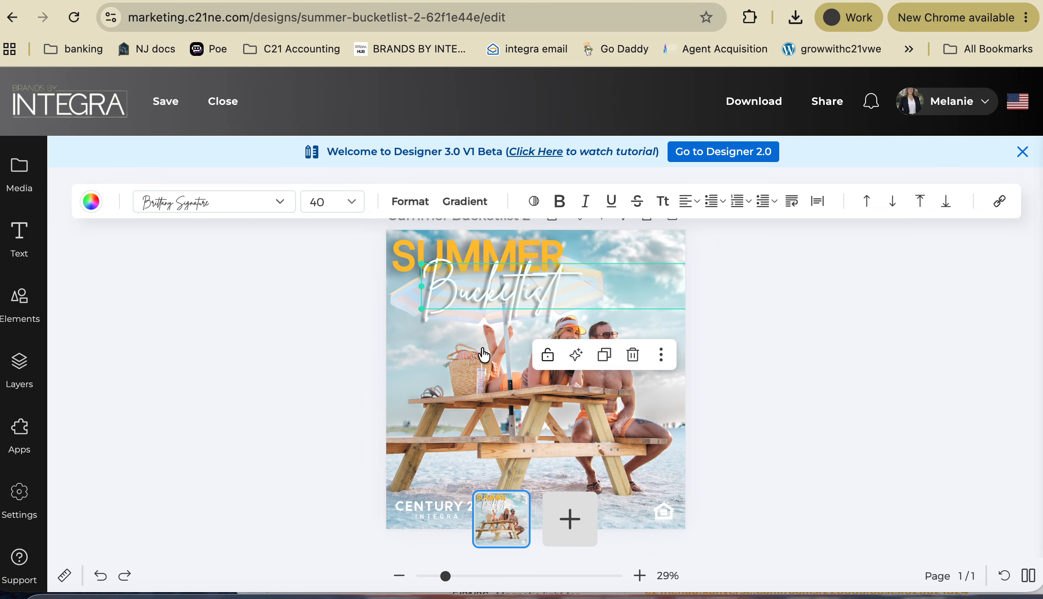
{"action": "left_click", "coordinate": [468, 419]}
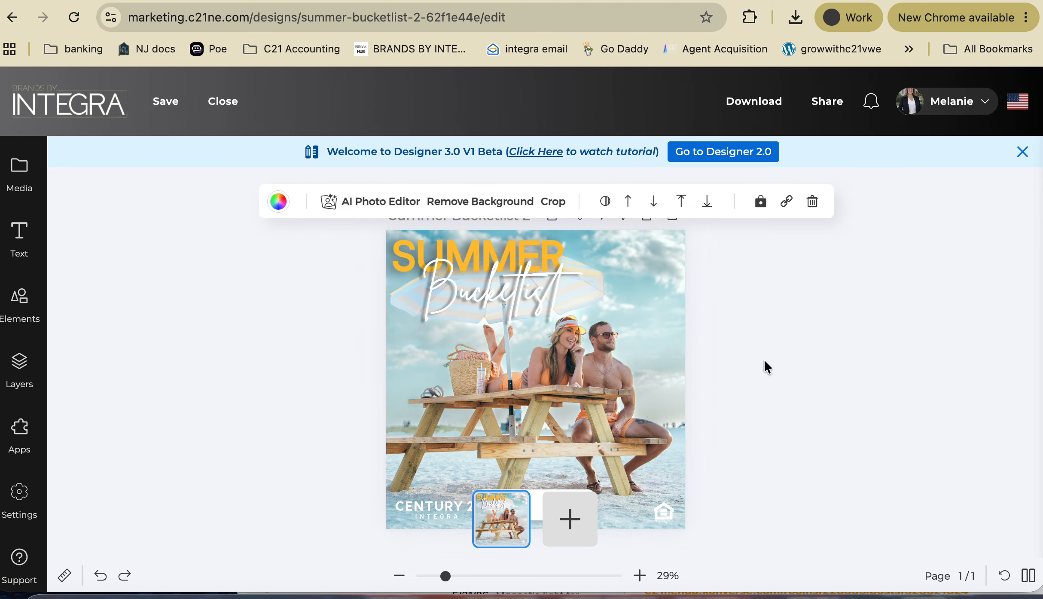
{"action": "left_click", "coordinate": [841, 370]}
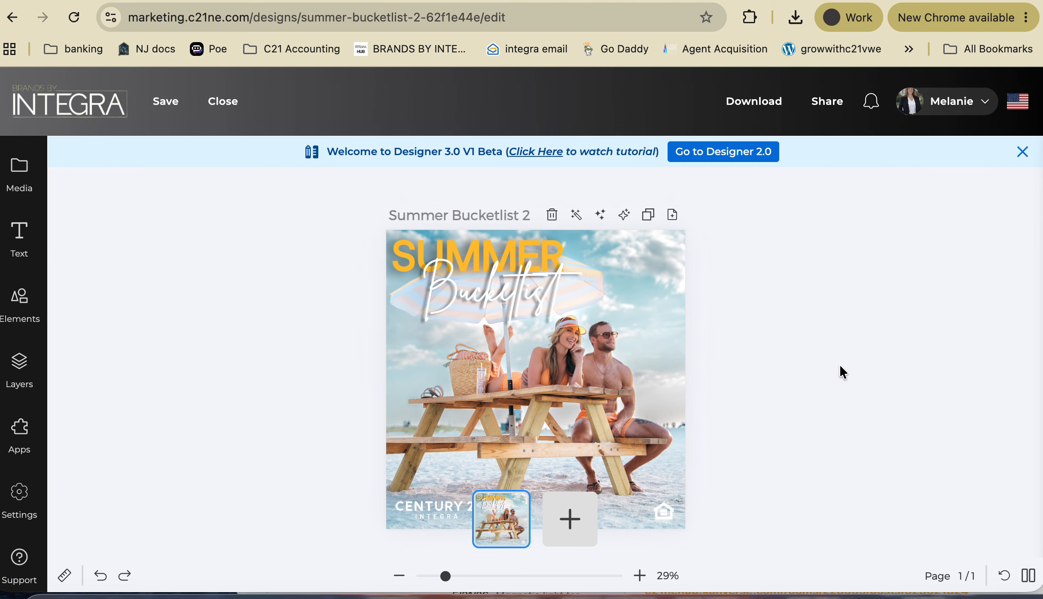
{"action": "left_click", "coordinate": [550, 351]}
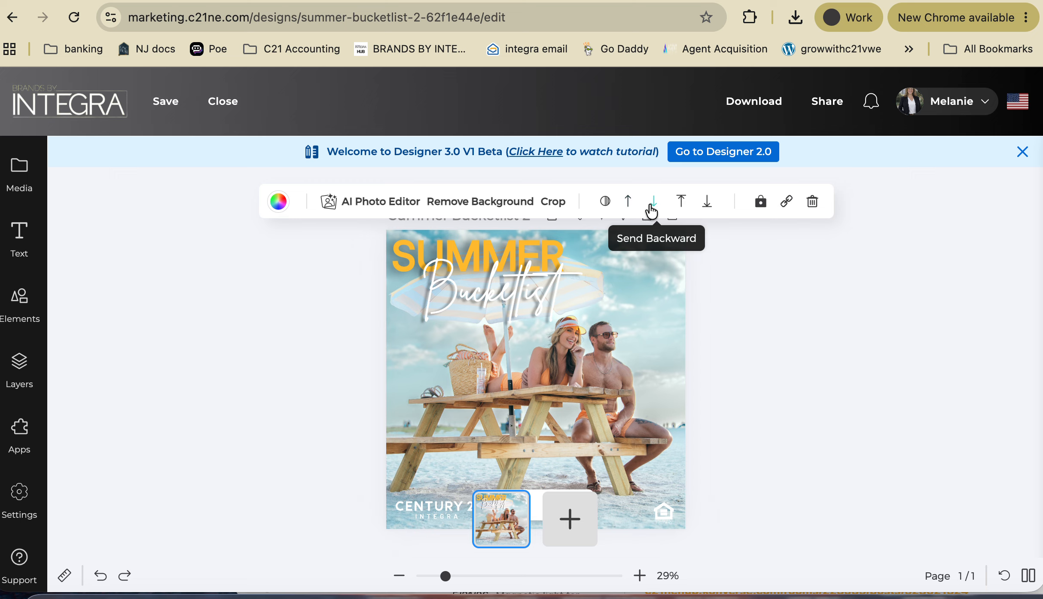
- Reorder the Bucketlist text to sit behind SUMMER but above the beach photo
{"action": "left_click", "coordinate": [505, 303]}
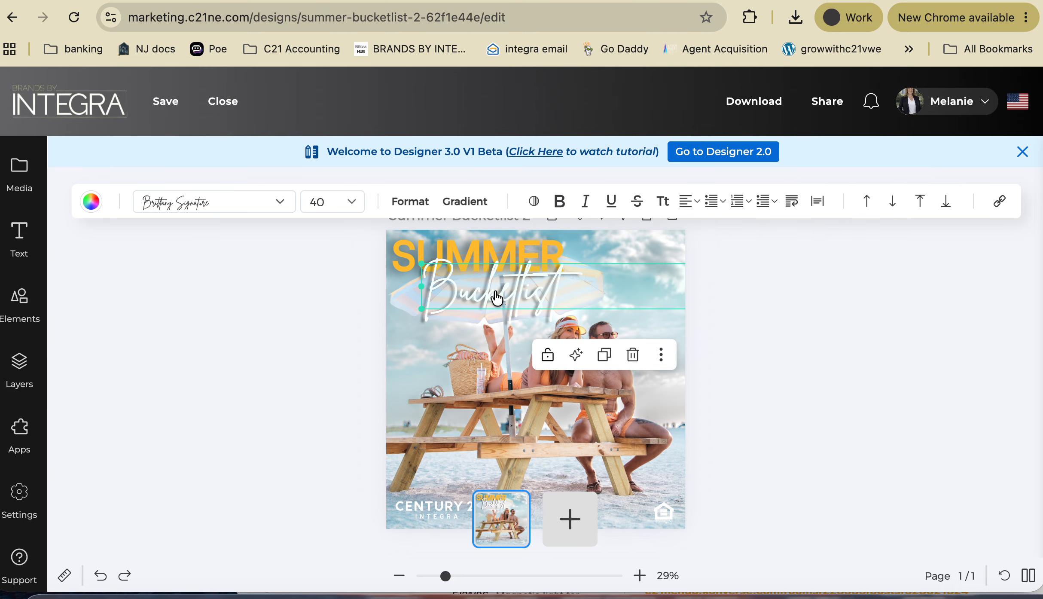
{"action": "left_click", "coordinate": [894, 207]}
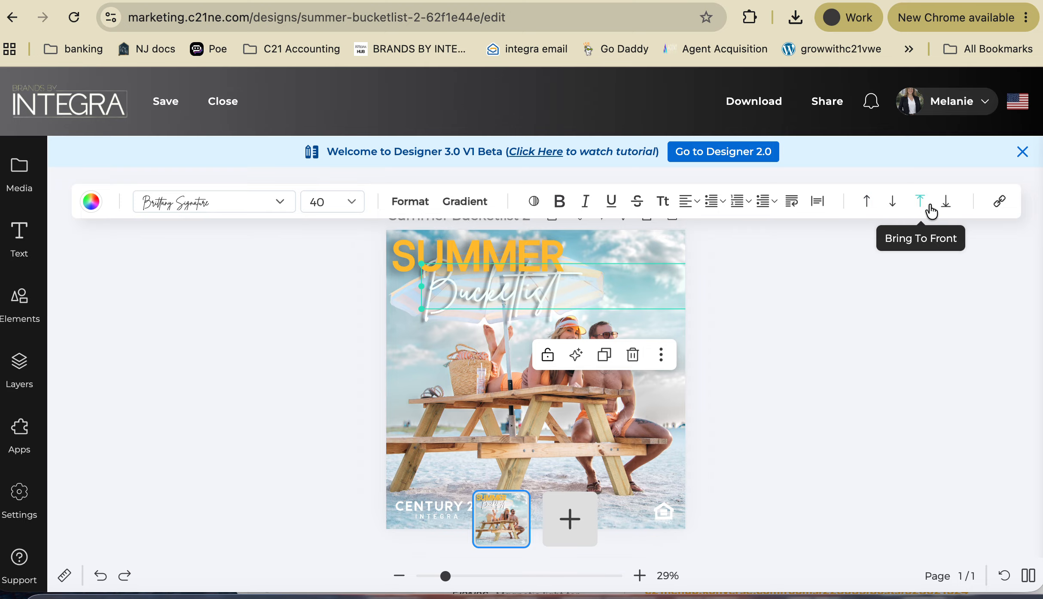
{"action": "left_click", "coordinate": [945, 208]}
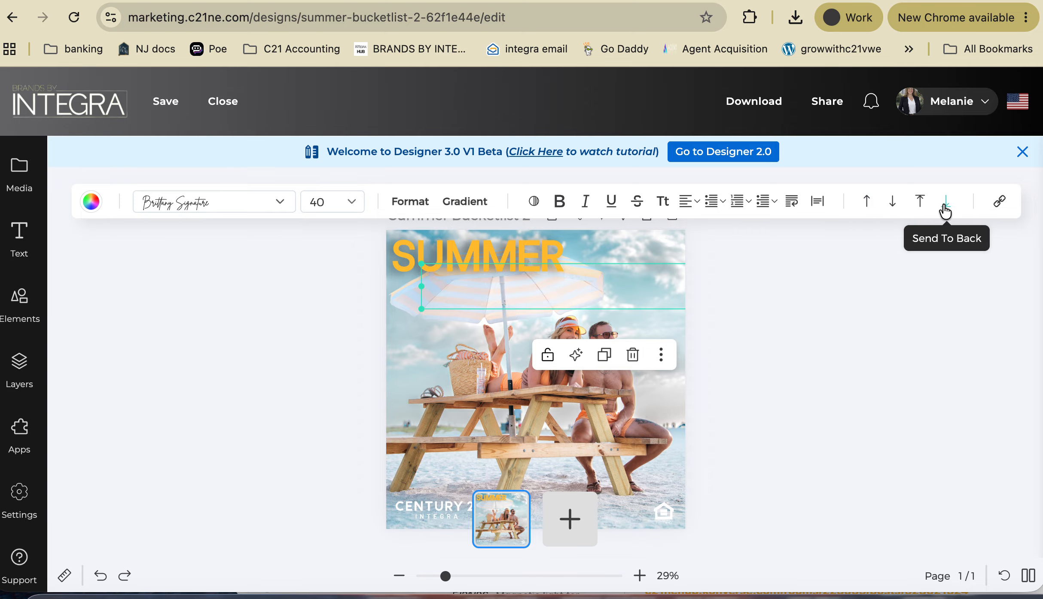
{"action": "left_click", "coordinate": [868, 205]}
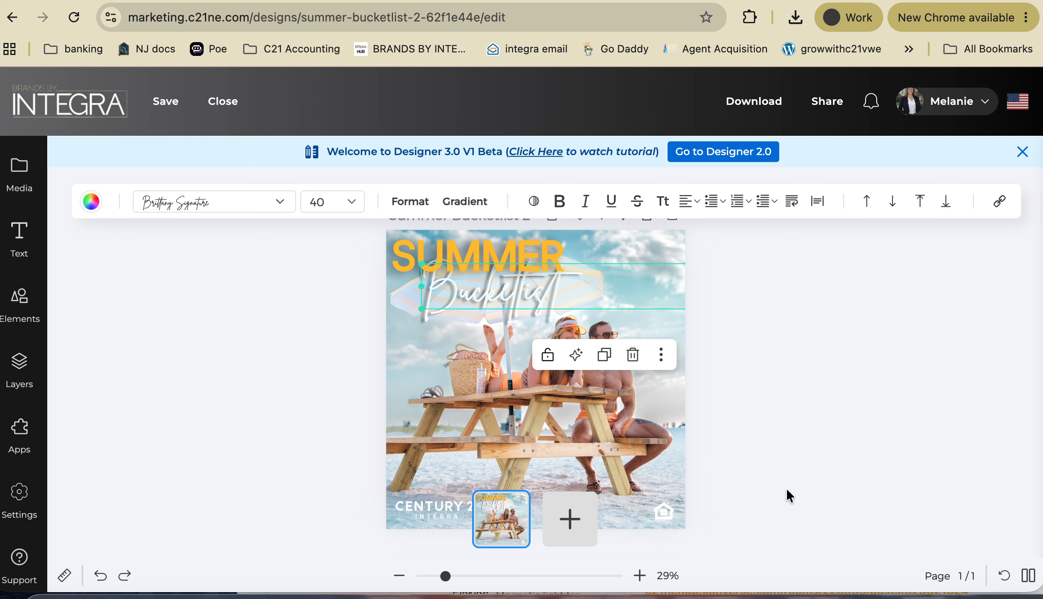
{"action": "left_click", "coordinate": [810, 459]}
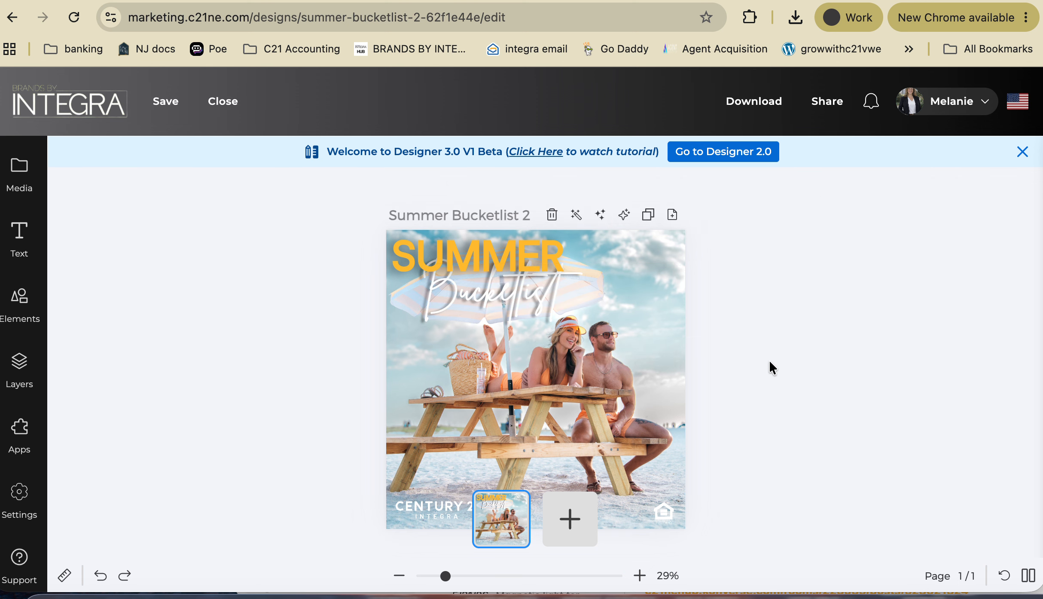